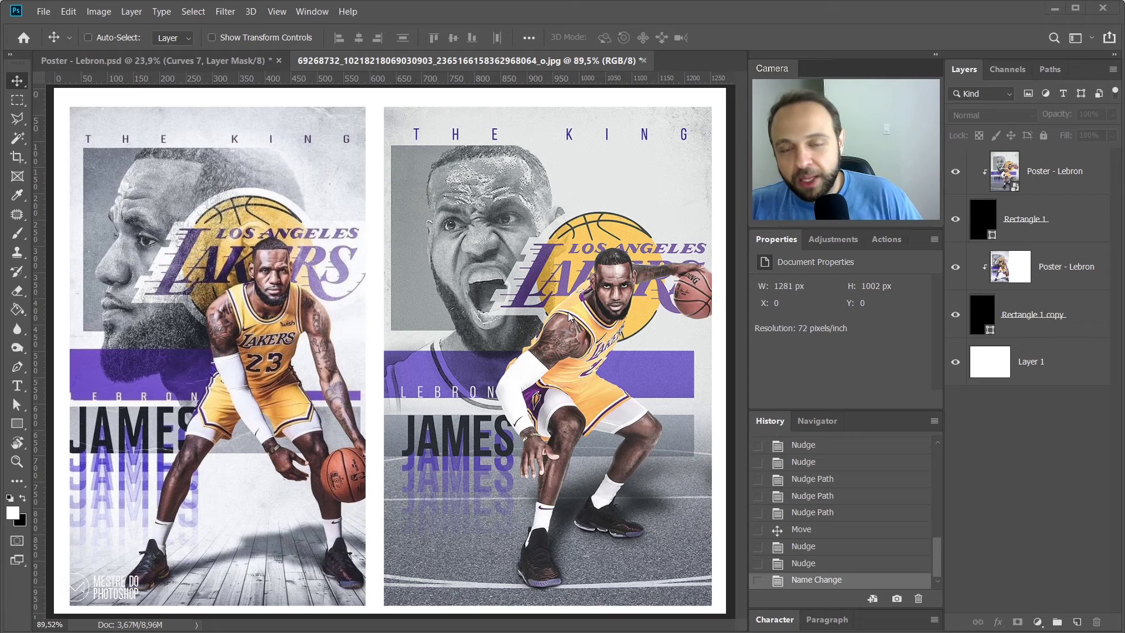
# Step: Switch to Poster - Lebron.psd and toggle the placed reference layer's visibility to compare it with the recreated poster
pyautogui.click(192, 62)
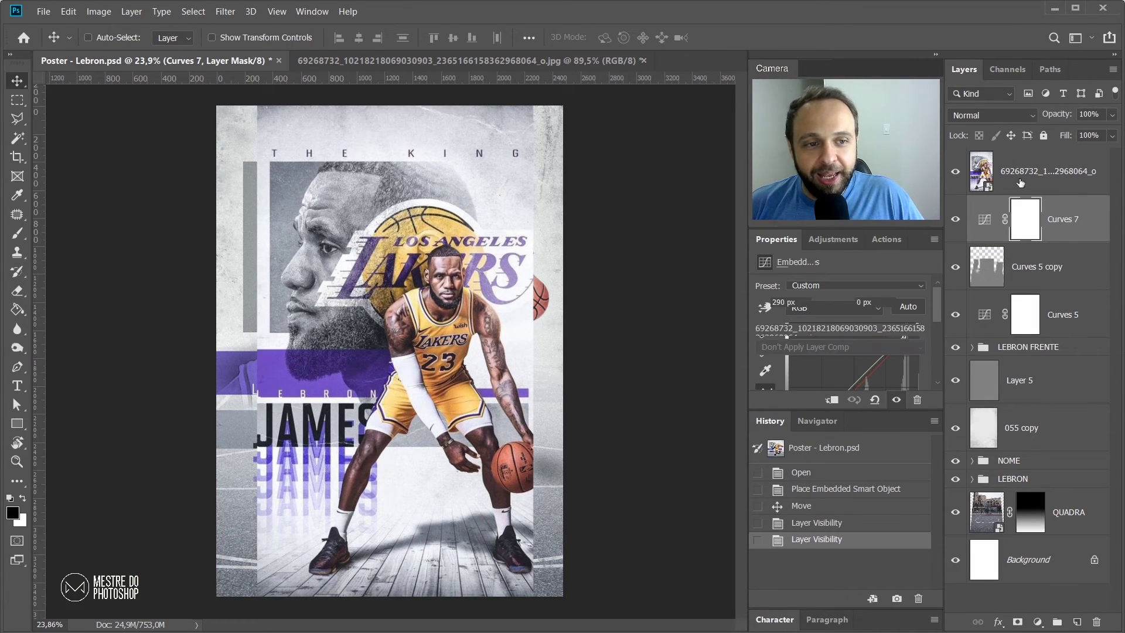
pyautogui.click(1039, 179)
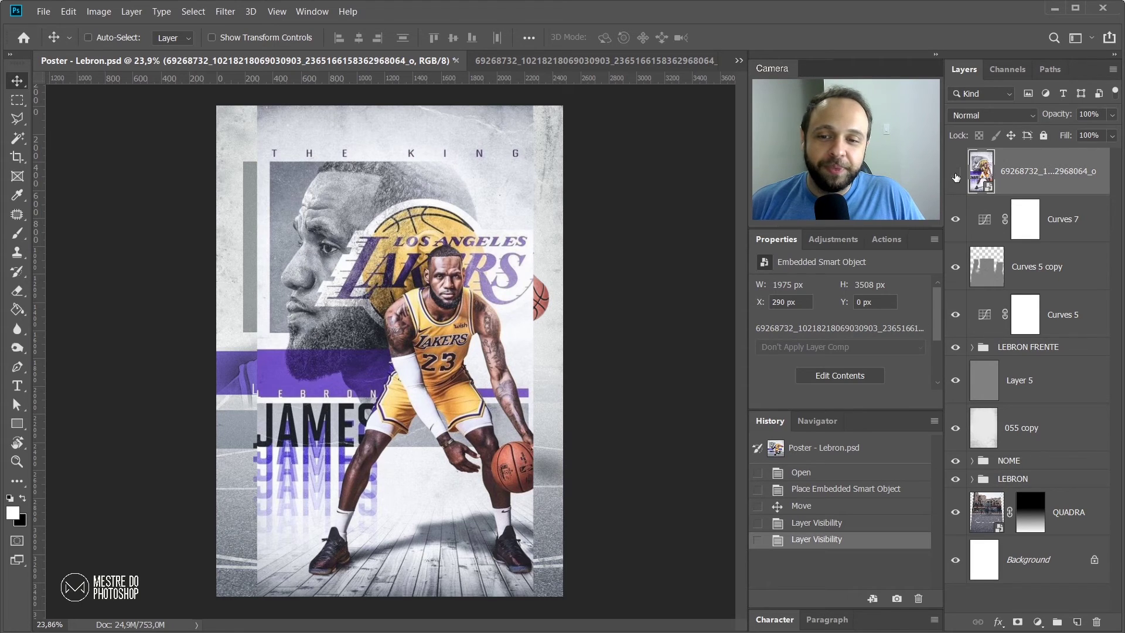
pyautogui.click(957, 175)
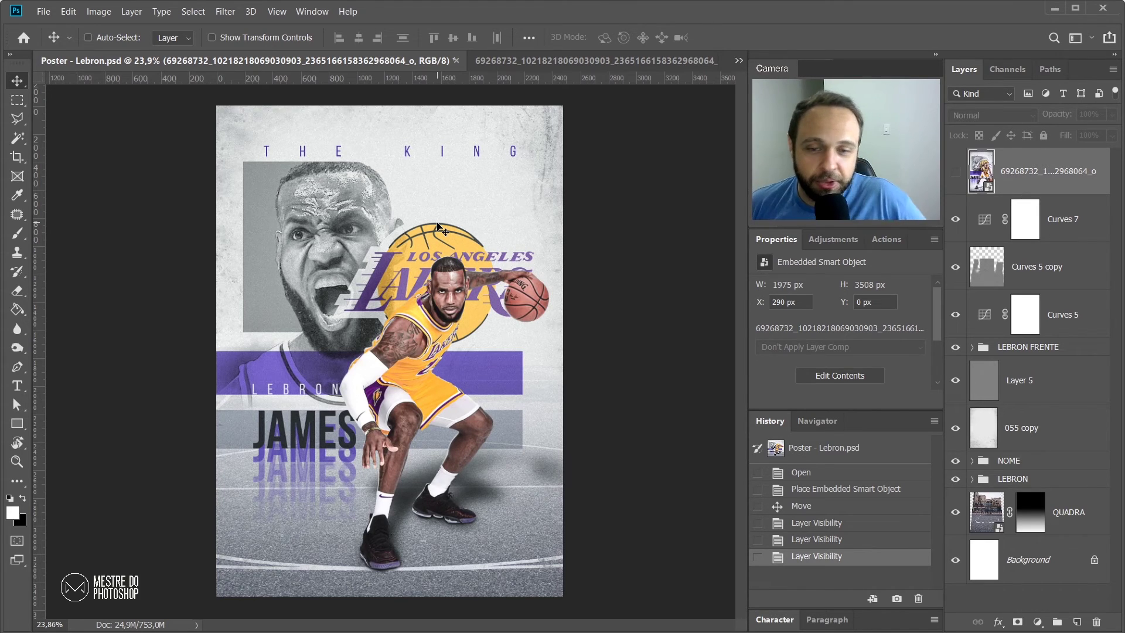
pyautogui.click(956, 173)
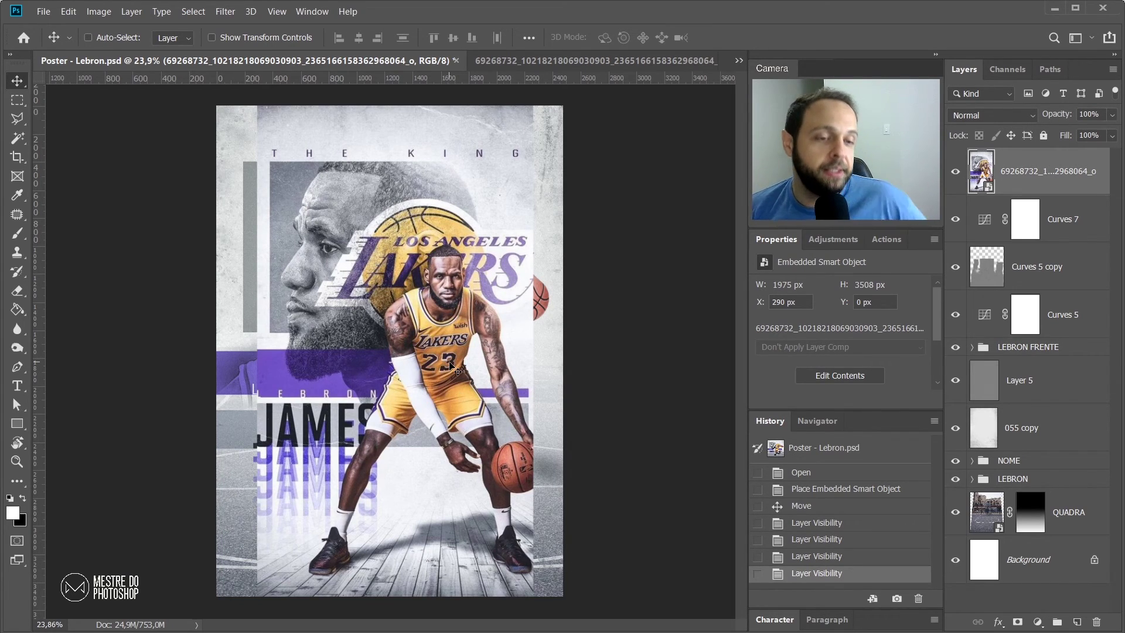
pyautogui.click(956, 171)
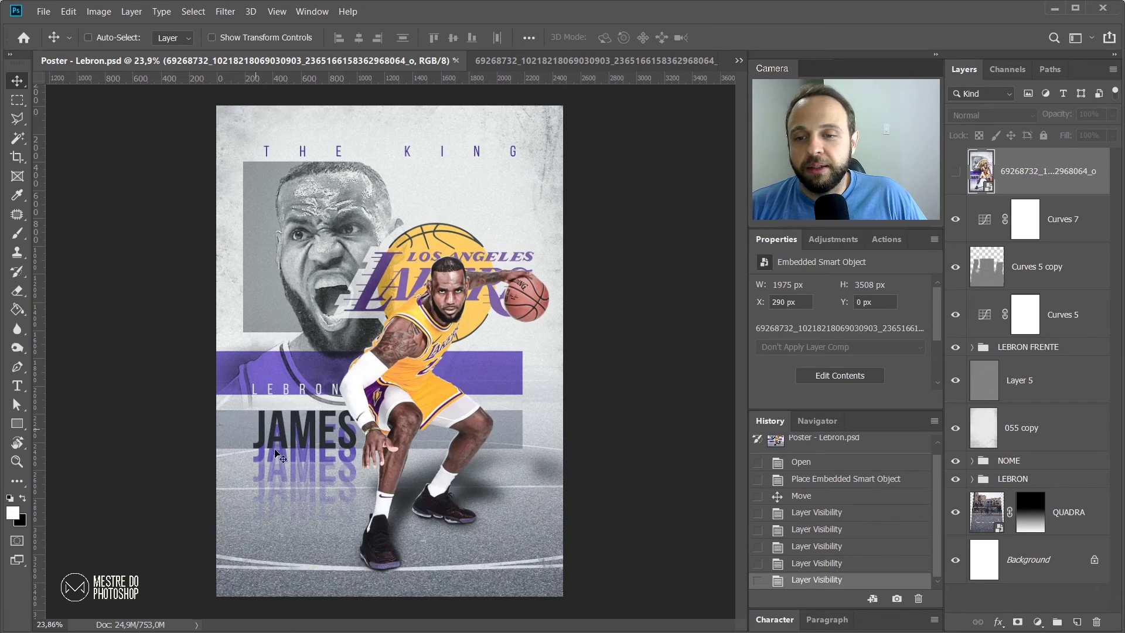
pyautogui.click(549, 61)
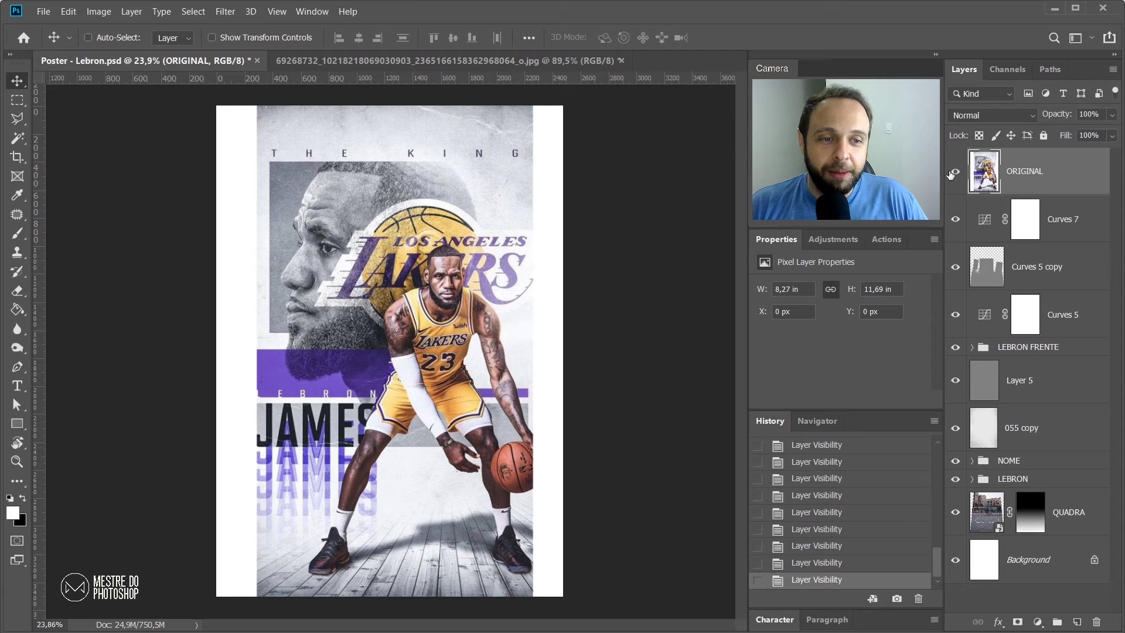
# Step: Compare the reference design with the recreated poster by repeatedly toggling the visibility of the ORIGINAL layer
pyautogui.click(957, 175)
pyautogui.click(957, 175)
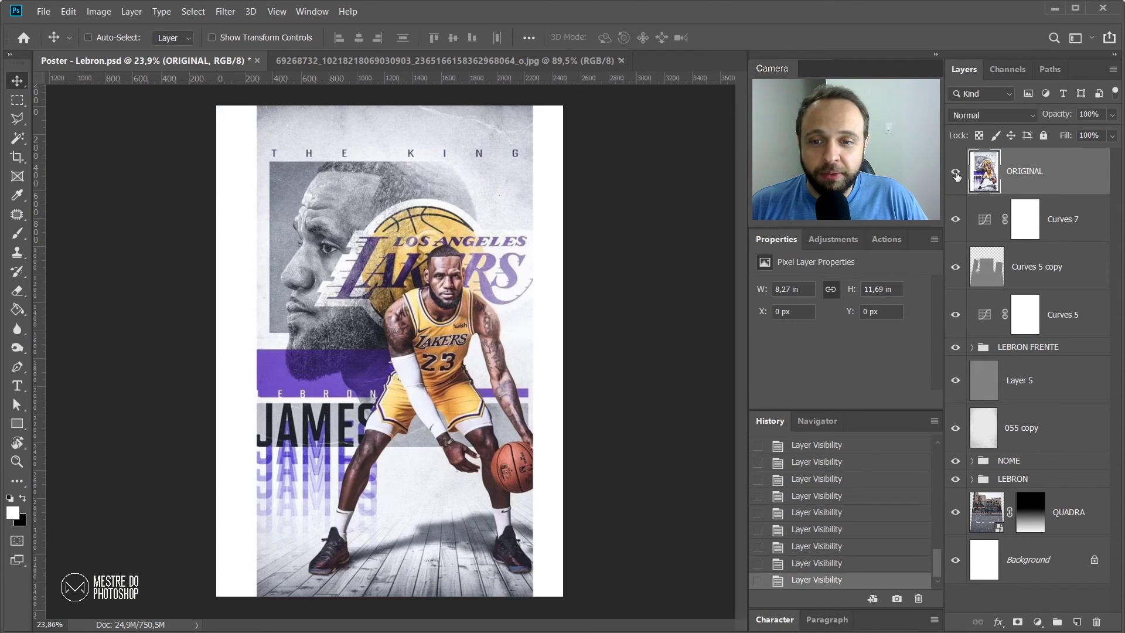
pyautogui.click(957, 175)
pyautogui.click(957, 176)
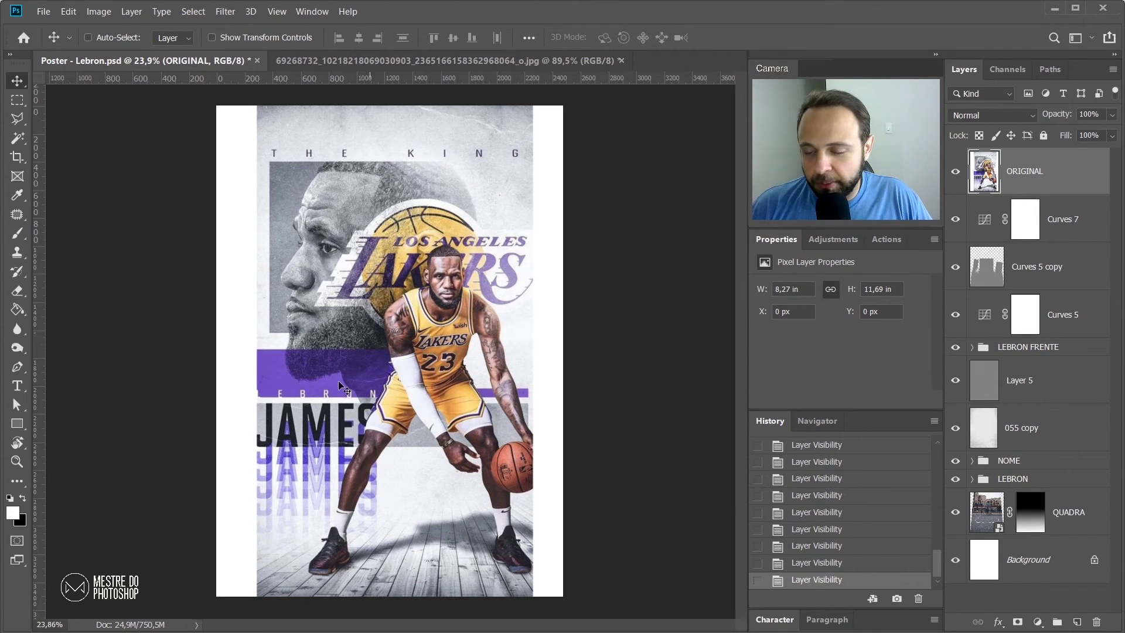
pyautogui.click(958, 173)
pyautogui.click(958, 174)
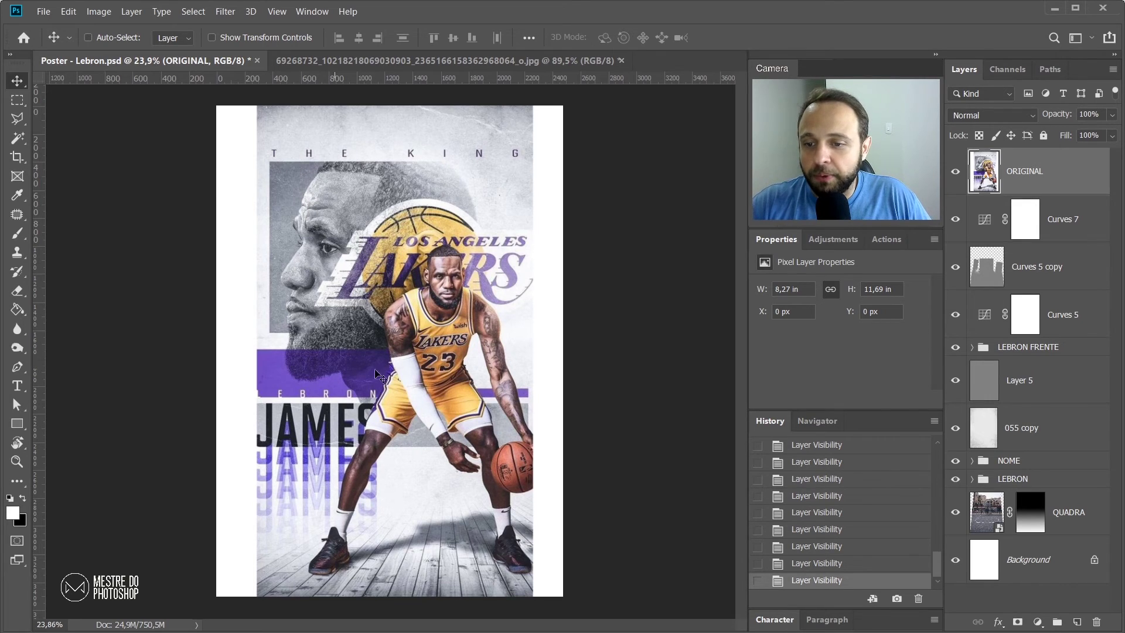
pyautogui.click(959, 174)
pyautogui.click(958, 174)
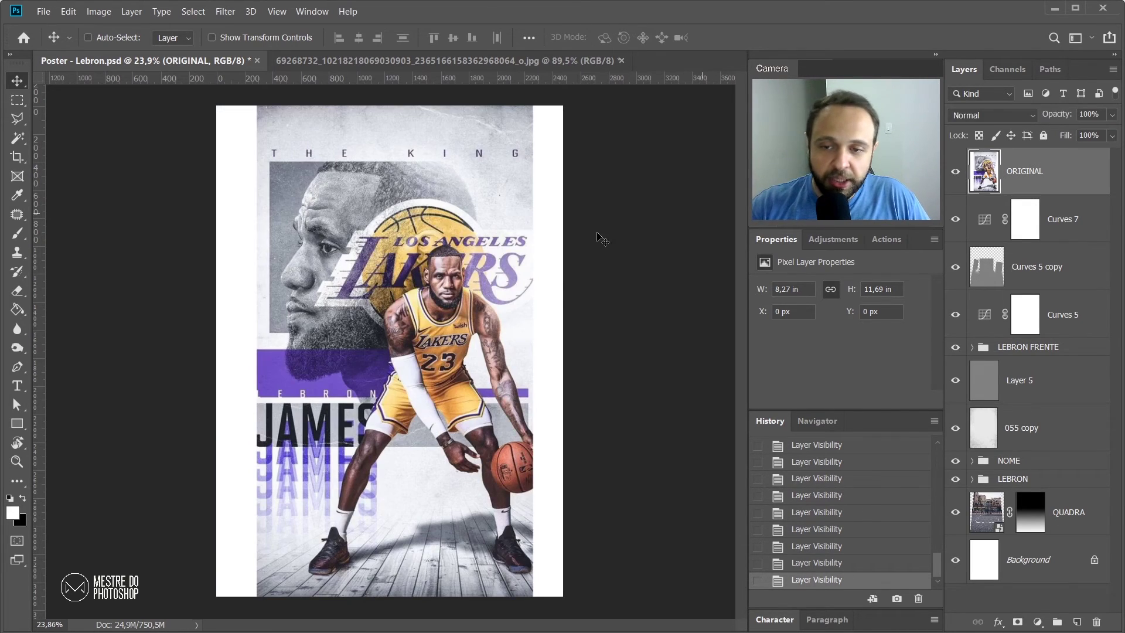
pyautogui.click(957, 172)
pyautogui.click(957, 175)
pyautogui.click(957, 176)
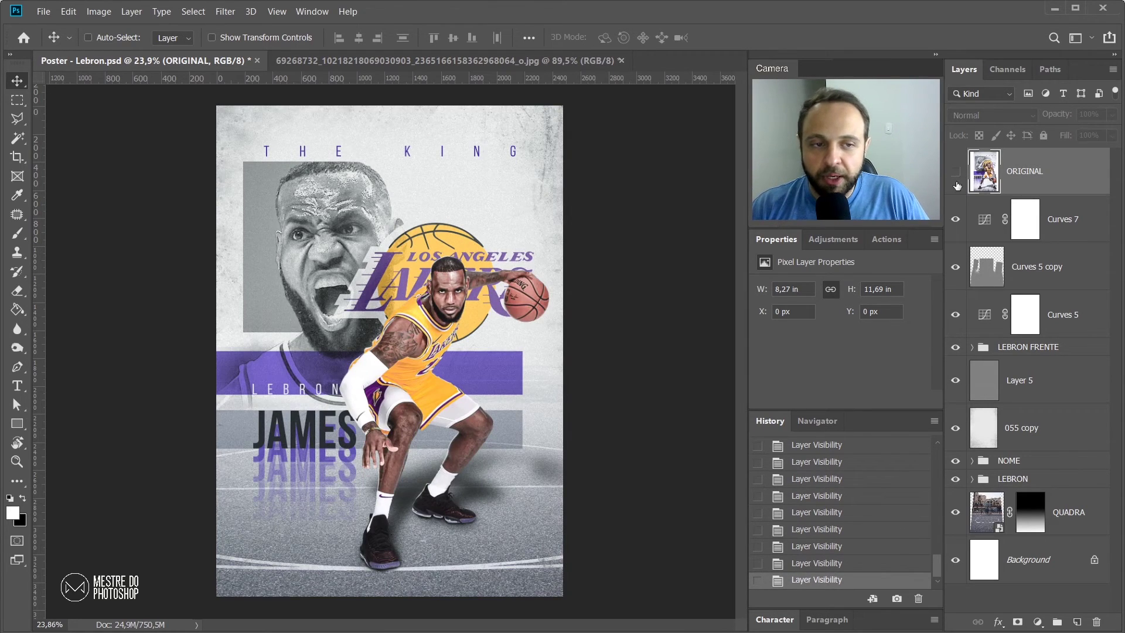
pyautogui.click(958, 176)
pyautogui.click(958, 175)
pyautogui.click(958, 174)
pyautogui.click(958, 175)
pyautogui.click(957, 174)
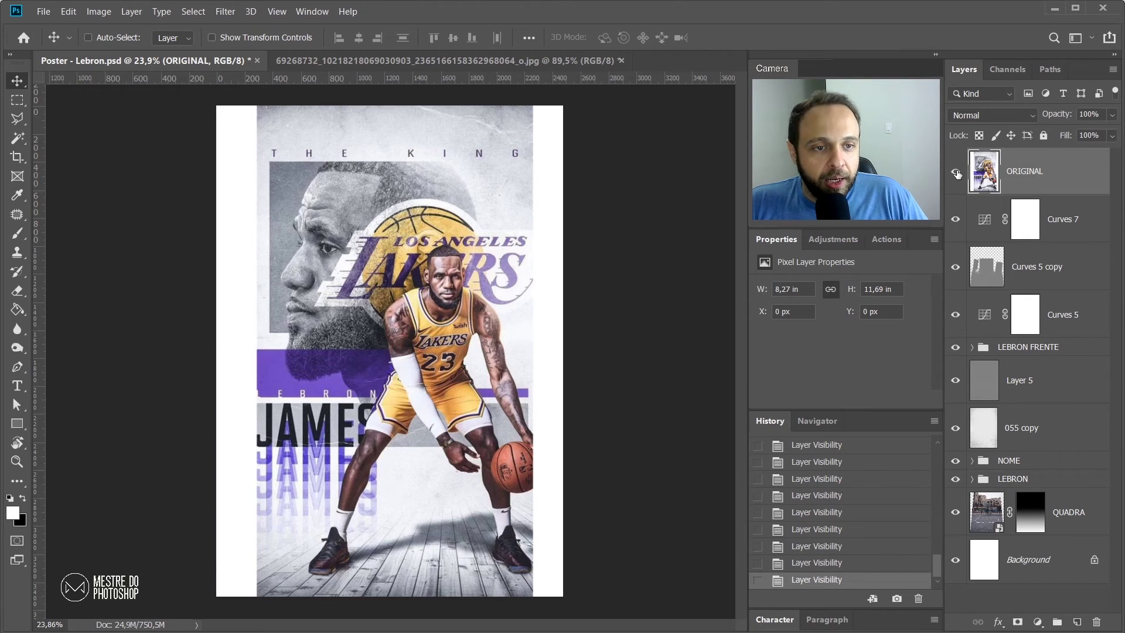
pyautogui.click(958, 175)
pyautogui.click(957, 174)
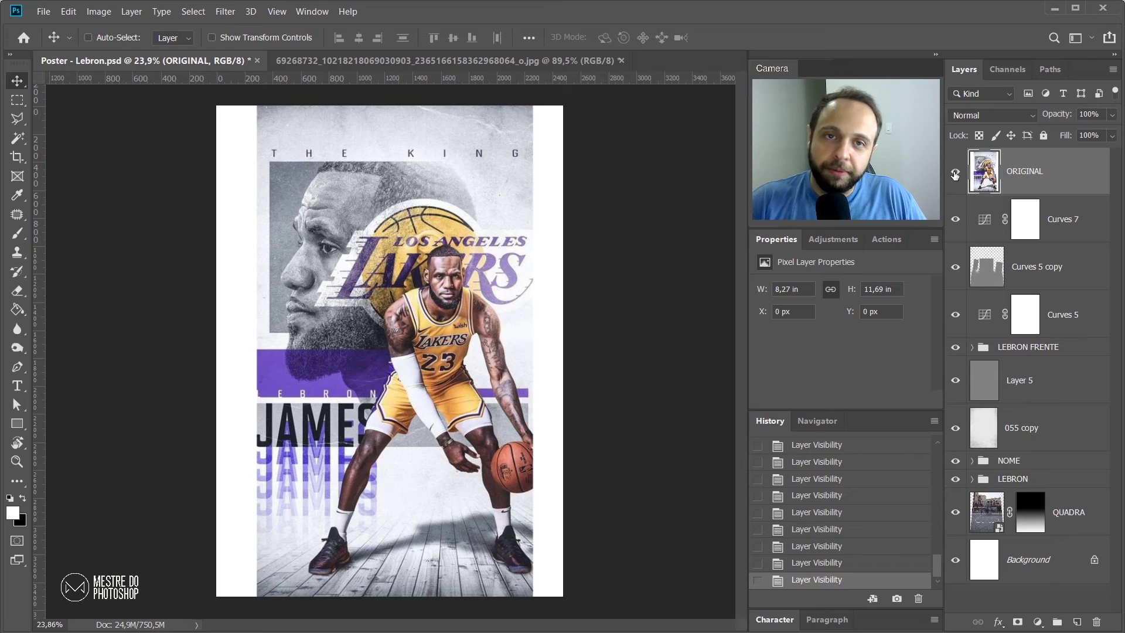
# Step: Hide the ORIGINAL layer and every other layer and group above Background, and select the Background layer
pyautogui.click(957, 175)
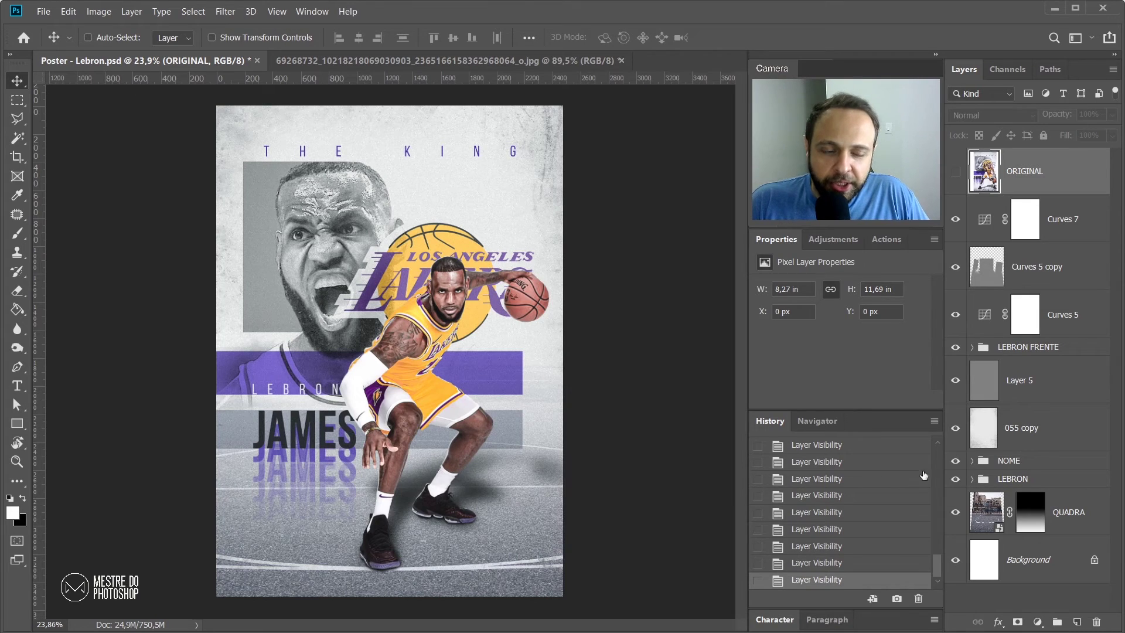
pyautogui.moveTo(957, 224); pyautogui.dragTo(954, 514)
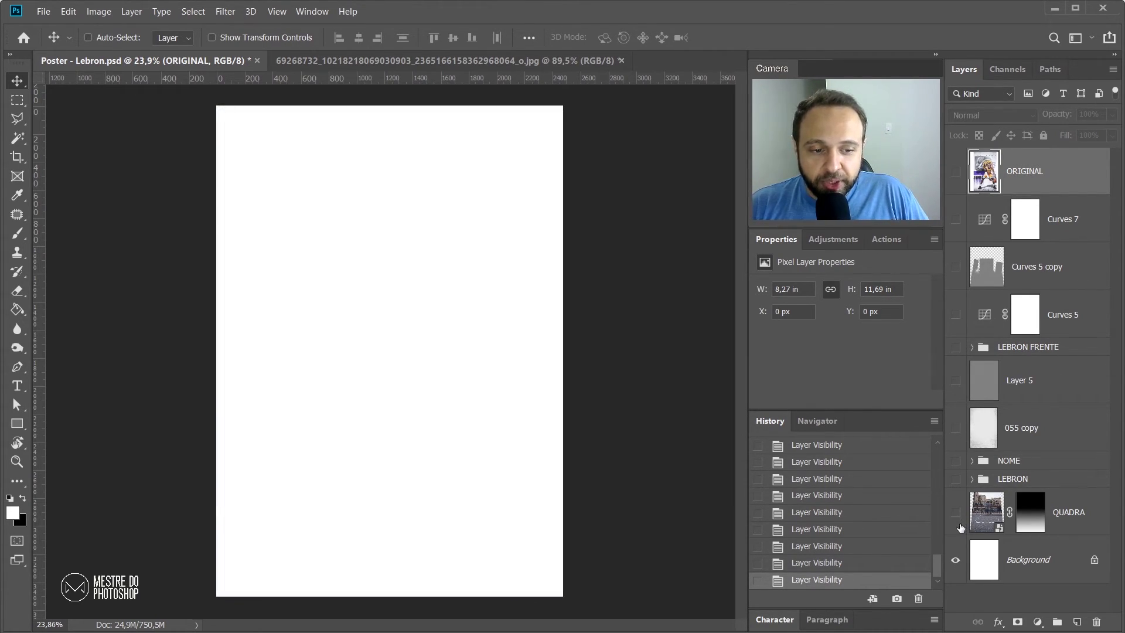
pyautogui.click(1024, 565)
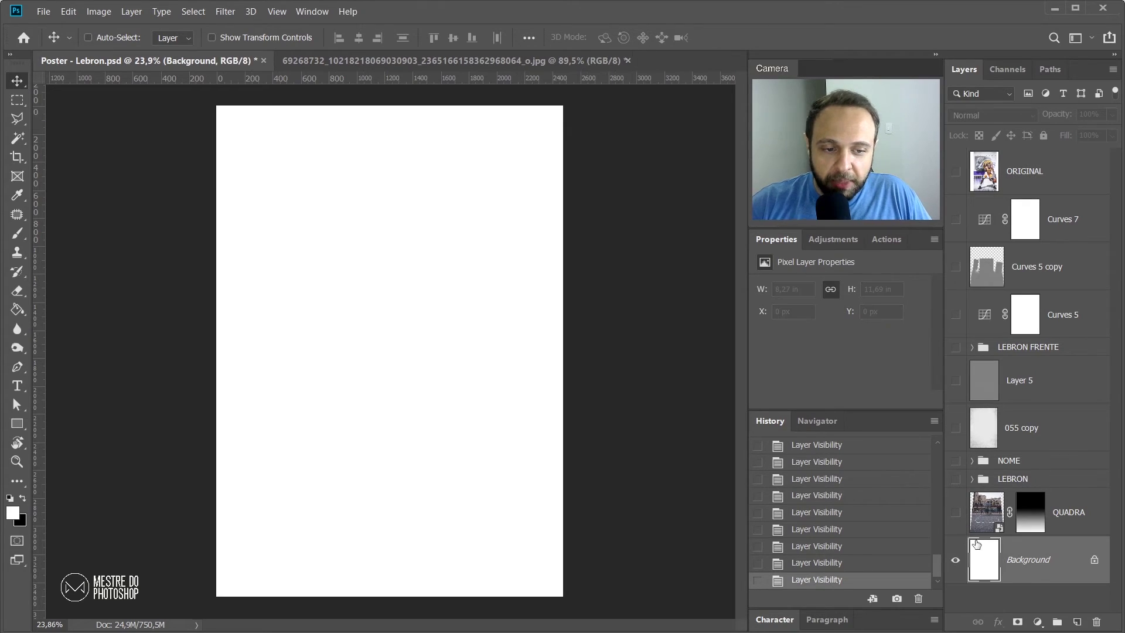
# Step: Examine the document's image size in centimetres and close the dialog without applying any change
pyautogui.click(95, 12)
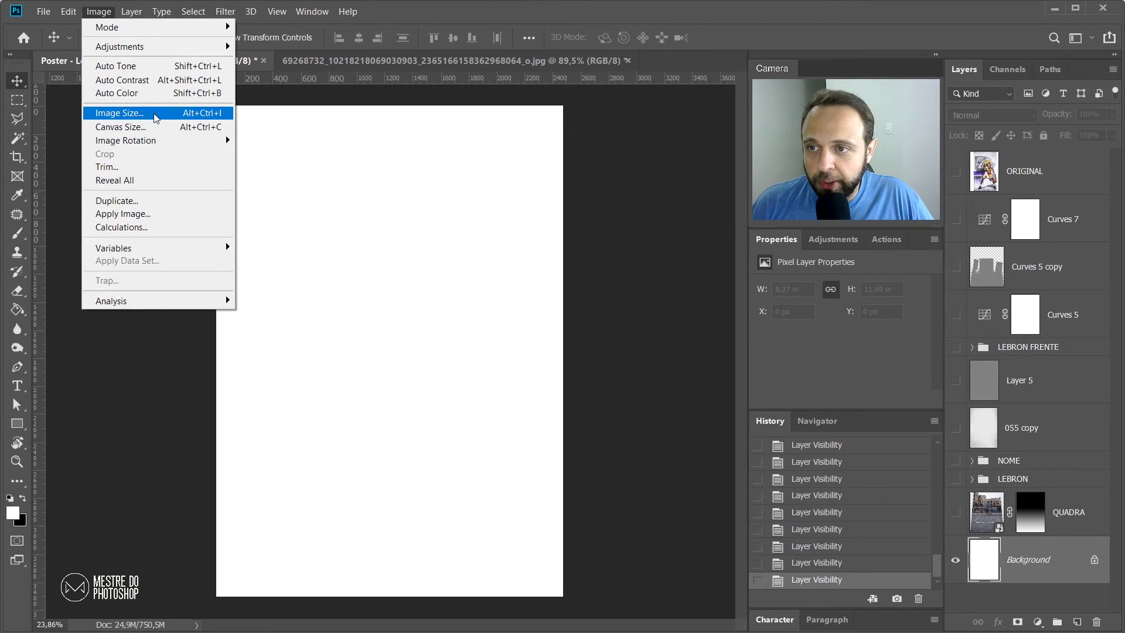
pyautogui.click(156, 119)
pyautogui.click(787, 232)
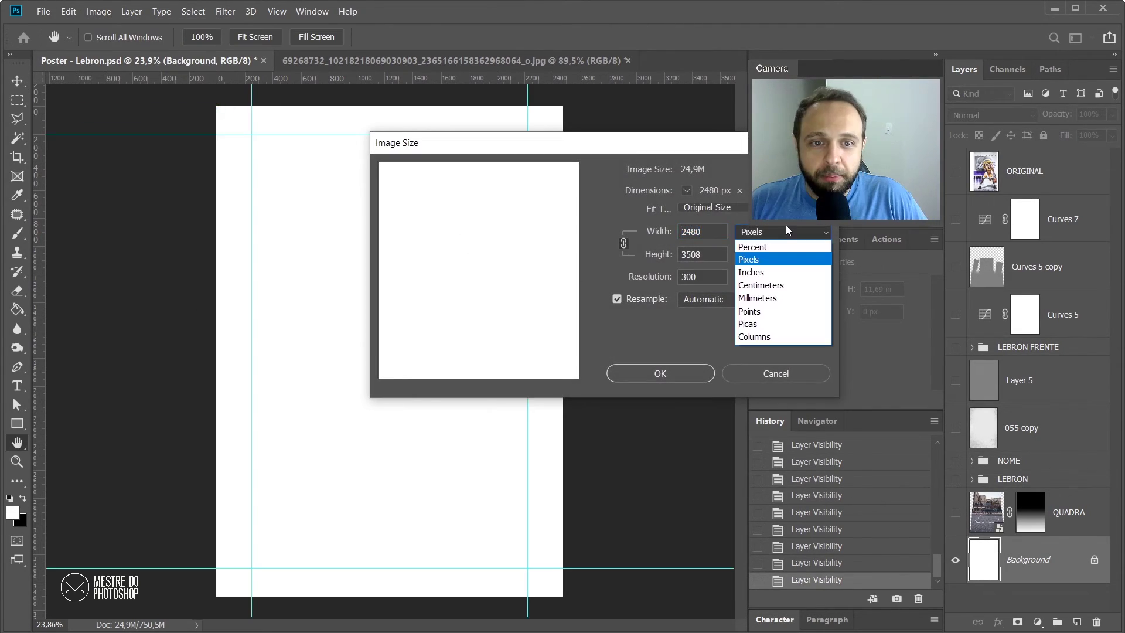
pyautogui.click(762, 285)
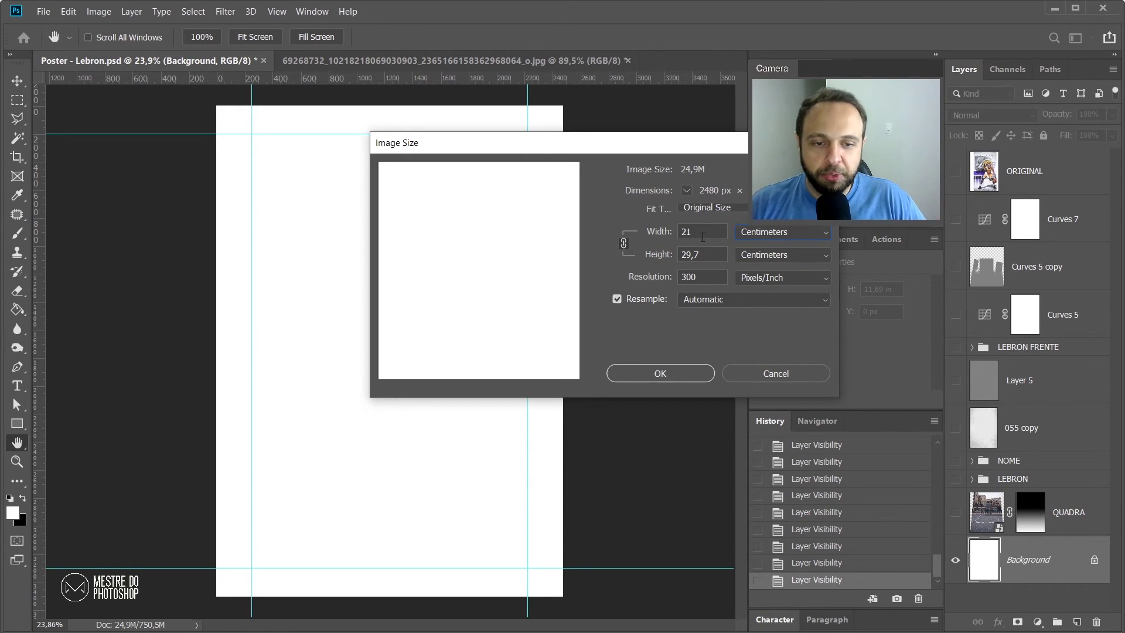
pyautogui.click(784, 377)
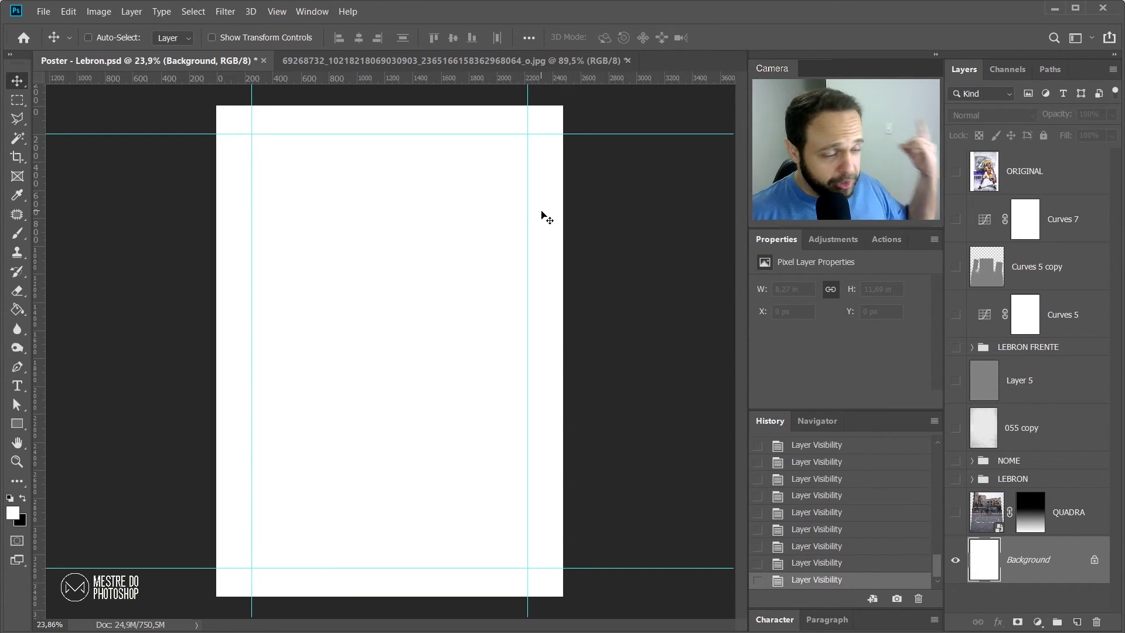
# Step: Show the QUADRA court layer, disable its layer mask and compare the court photo with the ORIGINAL layer
pyautogui.click(956, 513)
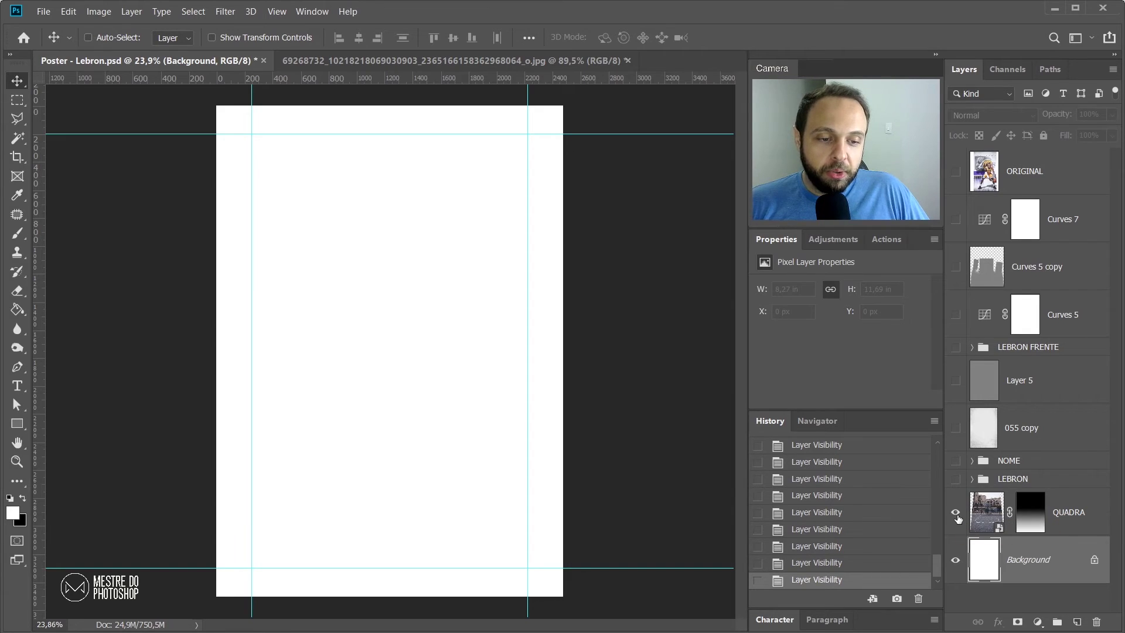
pyautogui.click(956, 175)
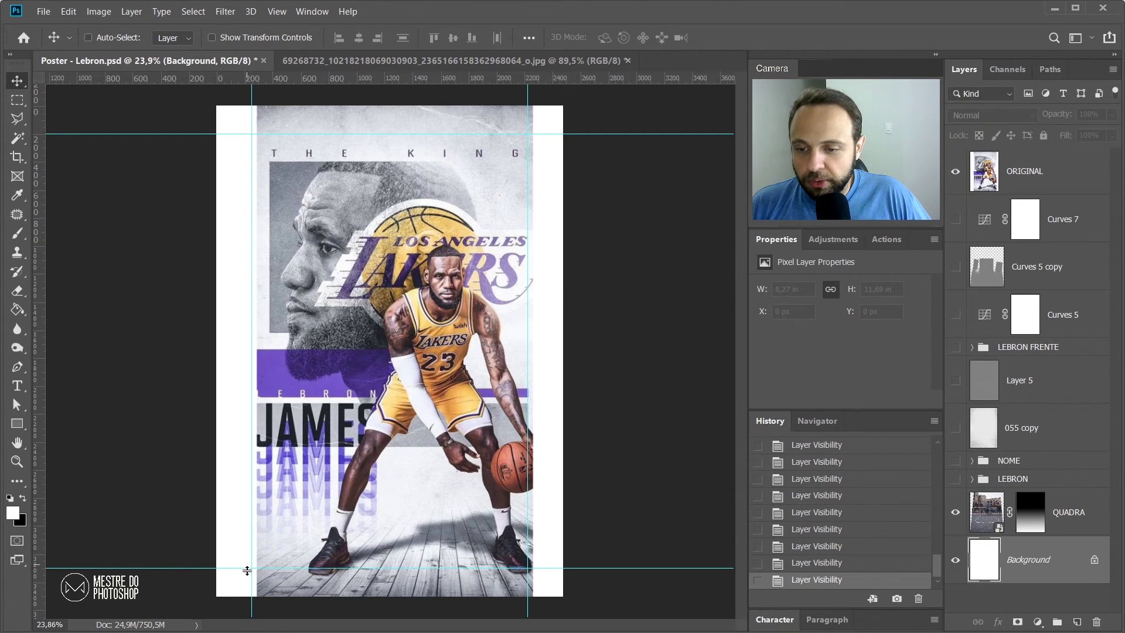
pyautogui.click(957, 175)
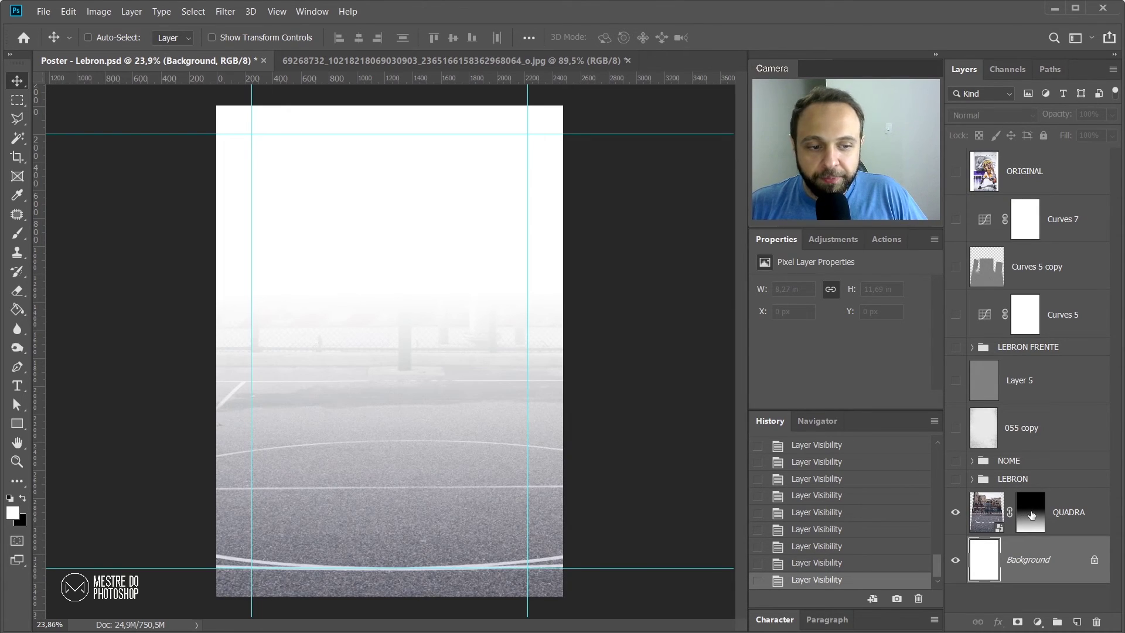
pyautogui.keyDown('shift'); pyautogui.click(1030, 512); pyautogui.keyUp('shift')
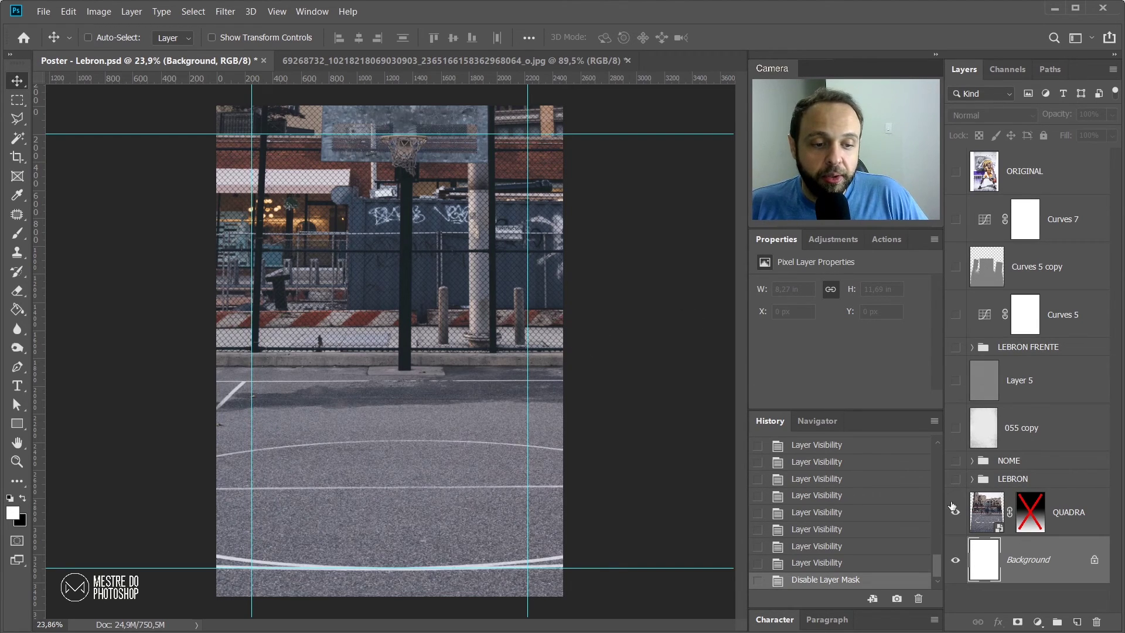
pyautogui.click(956, 171)
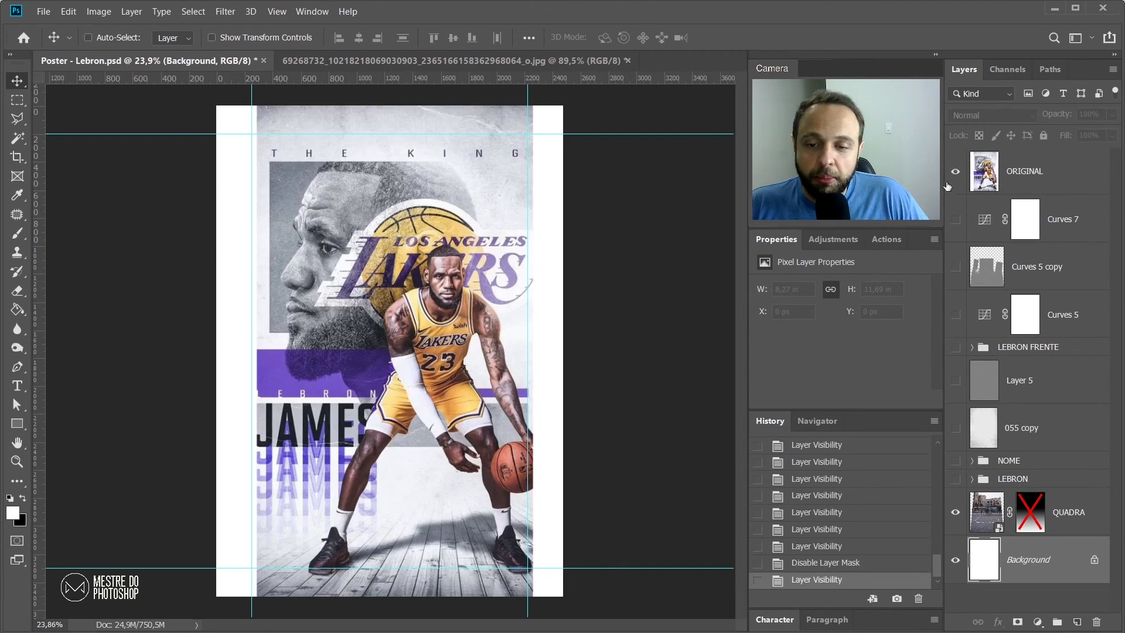
# Step: Switch to the file explorer, view the two street basketball court photos from folder 03, and return to Photoshop
pyautogui.hotkey('alt', 'Tab')
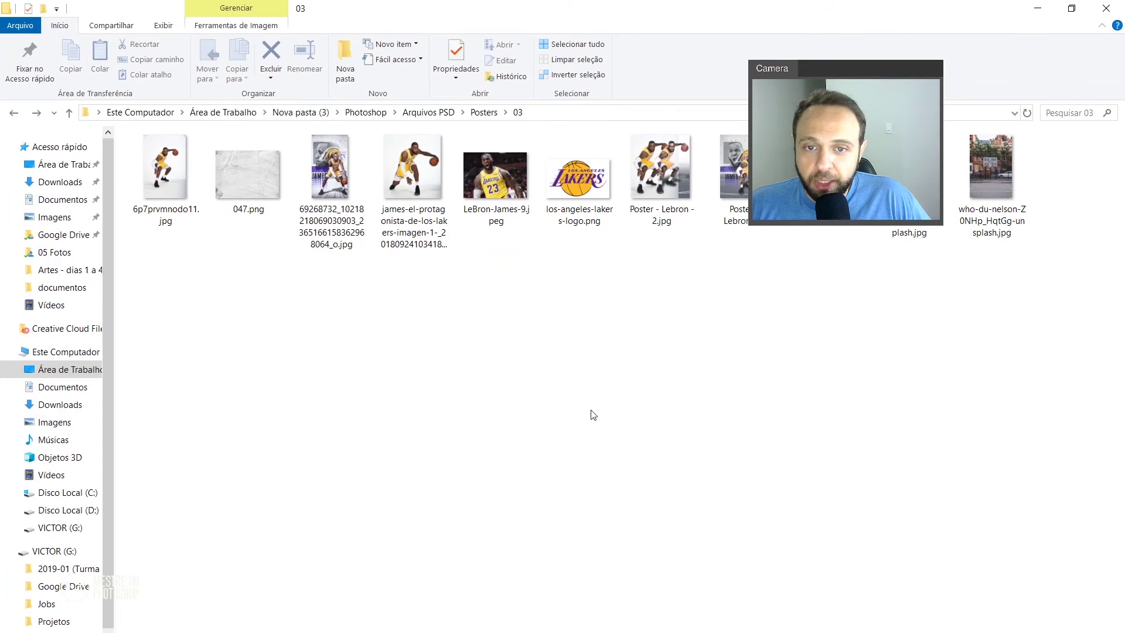
pyautogui.doubleClick(999, 162)
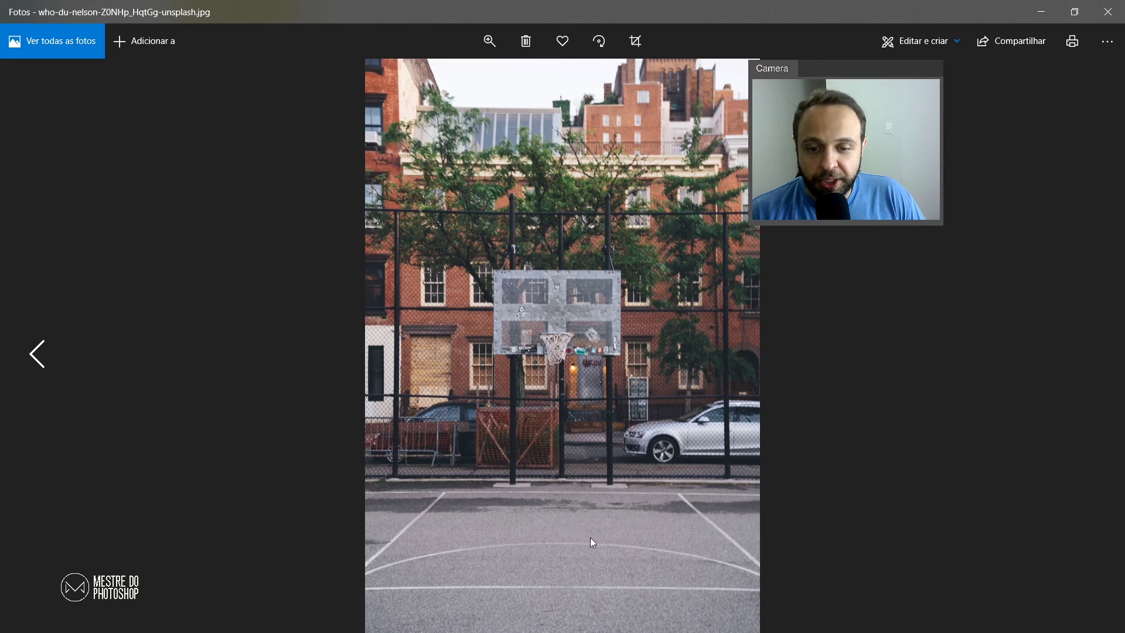
pyautogui.press('Left')
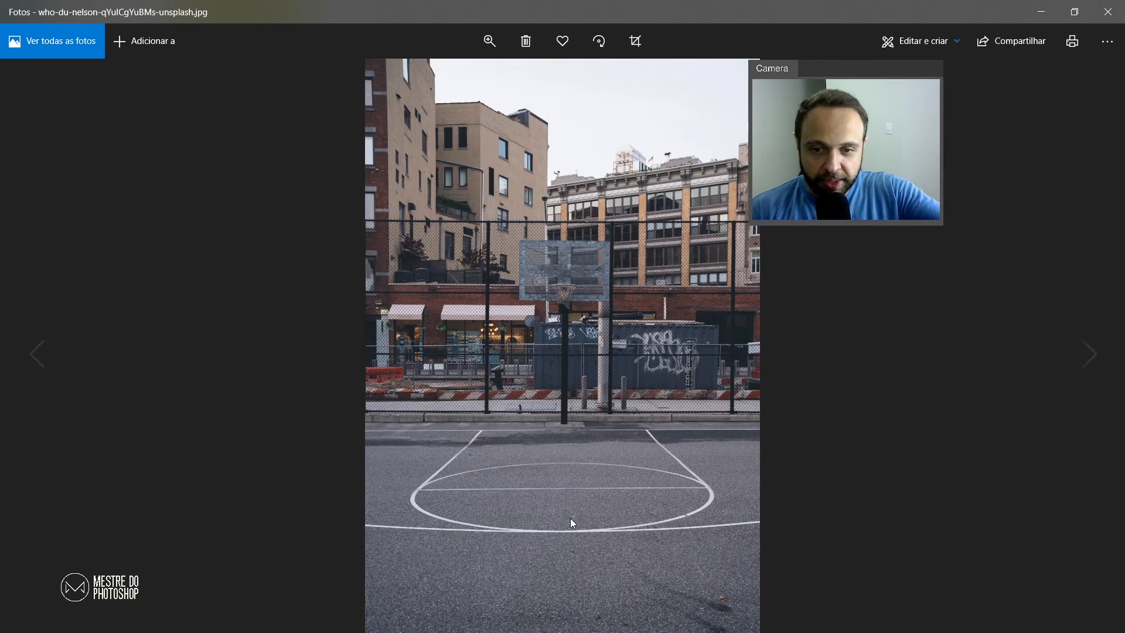
pyautogui.press('Right')
pyautogui.press('Left')
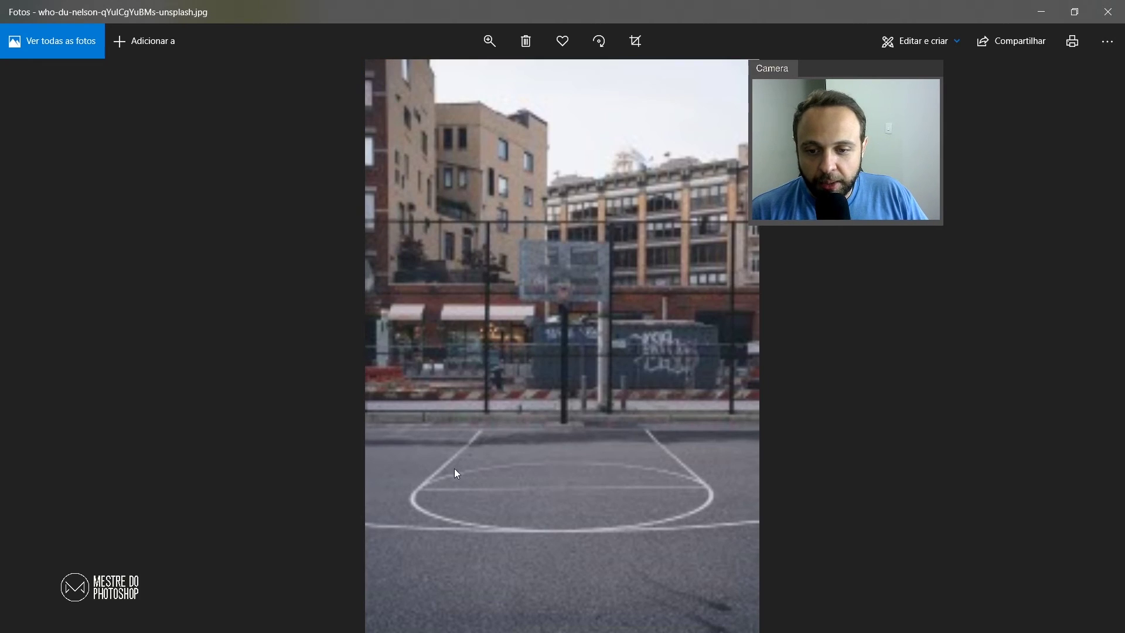
pyautogui.press('Right')
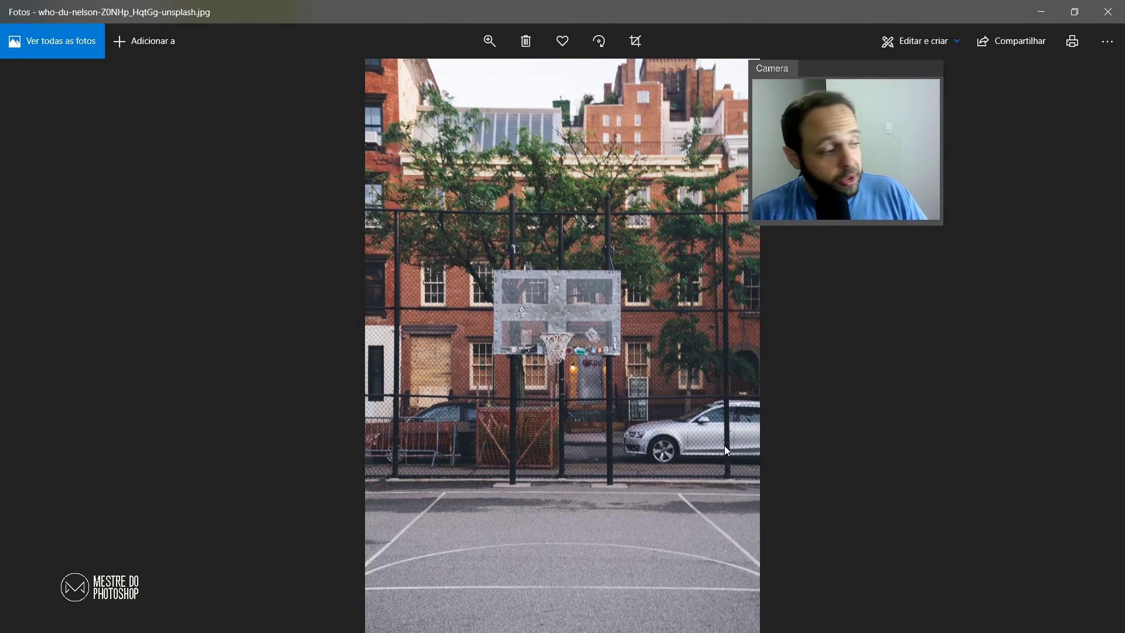
pyautogui.click(1041, 11)
pyautogui.click(337, 632)
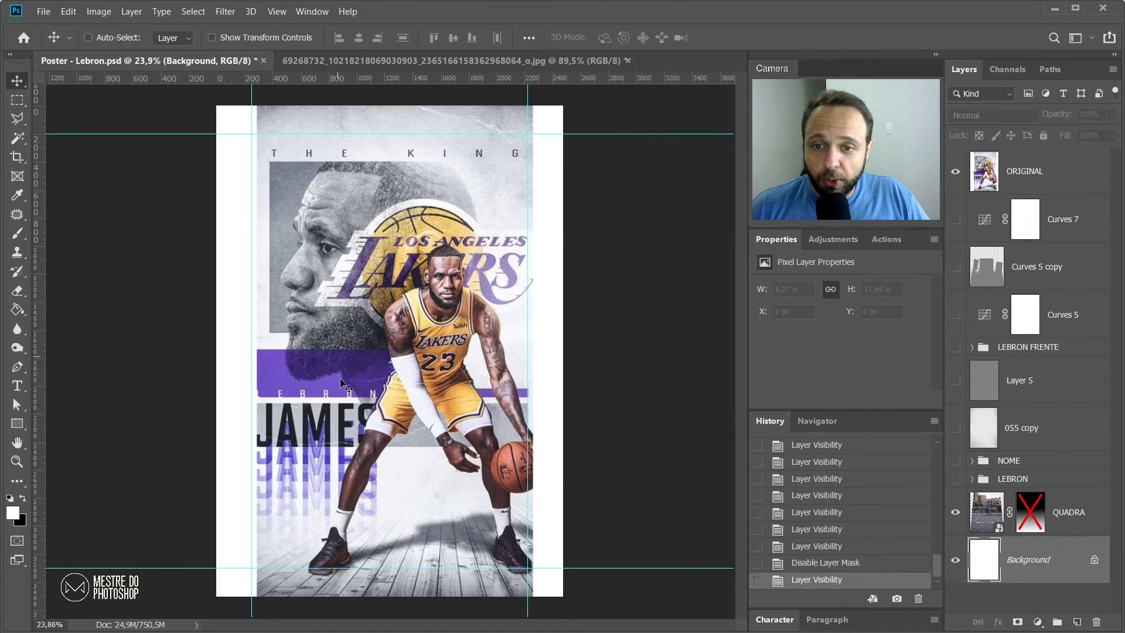
# Step: Hide the ORIGINAL layer and turn the QUADRA layer's gradient mask back on, comparing the court with and without it
pyautogui.click(956, 174)
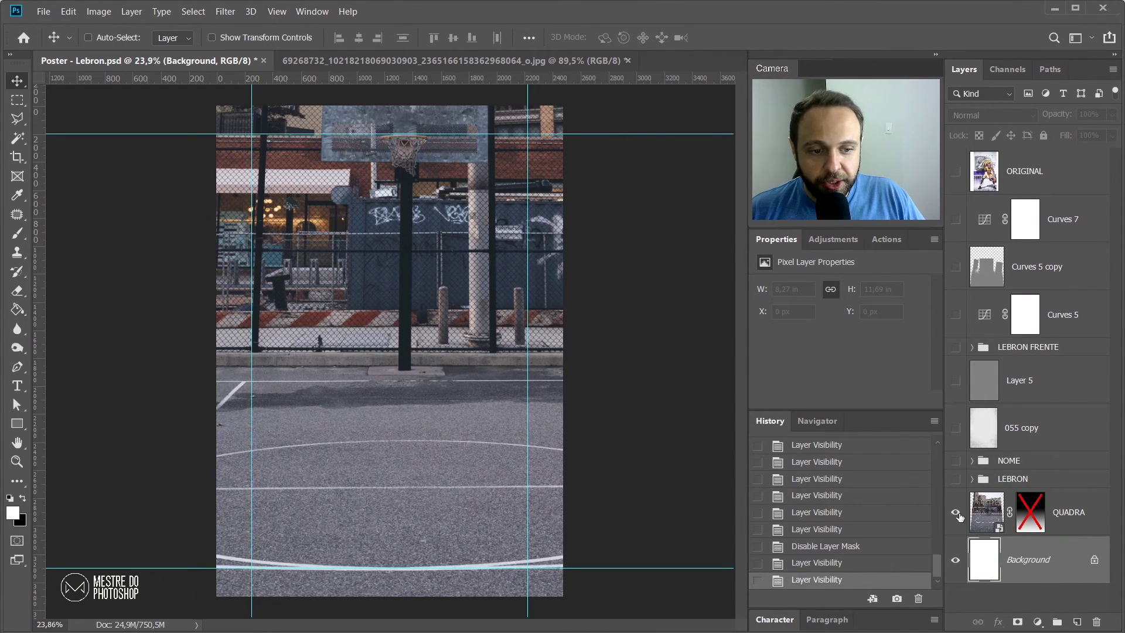
pyautogui.keyDown('shift'); pyautogui.click(1033, 517); pyautogui.keyUp('shift')
pyautogui.keyDown('shift'); pyautogui.click(1033, 517); pyautogui.keyUp('shift')
pyautogui.keyDown('shift'); pyautogui.click(1033, 517); pyautogui.keyUp('shift')
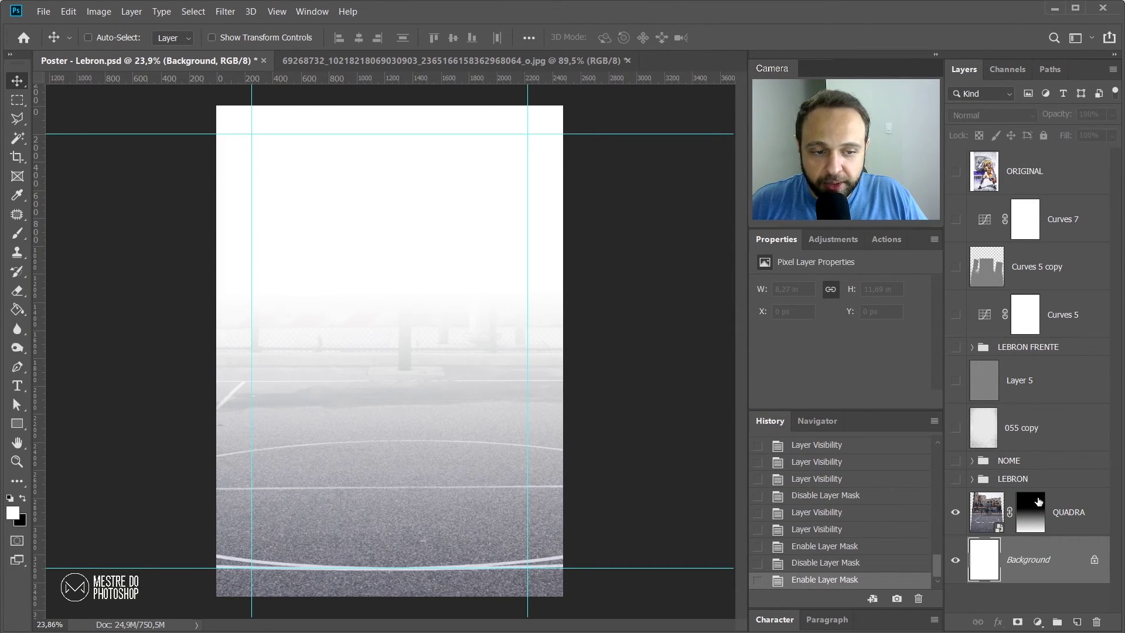
# Step: Load the QUADRA layer mask as a selection and deselect it with the Rectangular Marquee tool
pyautogui.keyDown('ctrl'); pyautogui.click(1035, 518); pyautogui.keyUp('ctrl')
pyautogui.click(22, 104)
pyautogui.click(109, 108)
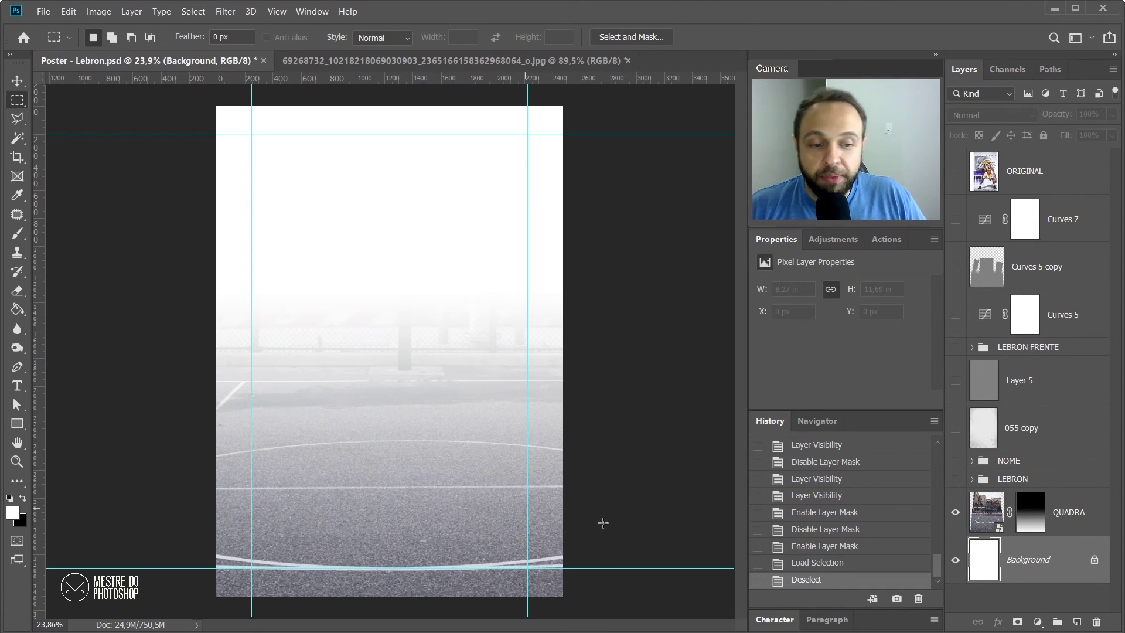
# Step: Show the LEBRON group above the court layer
pyautogui.click(957, 479)
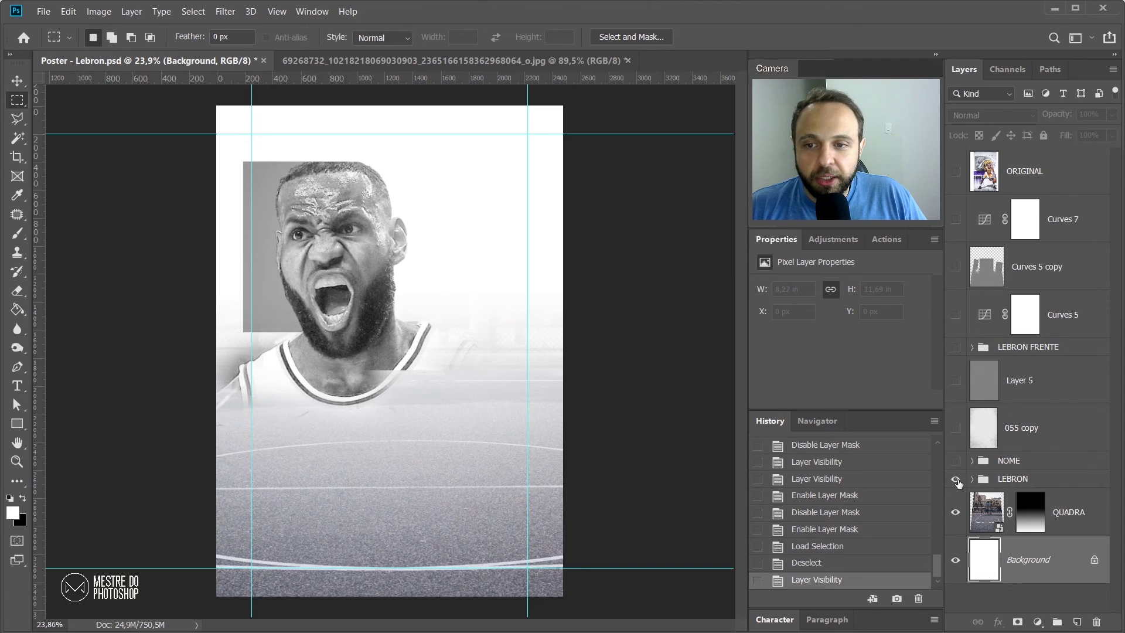
# Step: Toggle the LEBRON group off and on to compare the poster with and without it, and expand the group
pyautogui.click(956, 479)
pyautogui.click(956, 480)
pyautogui.click(972, 479)
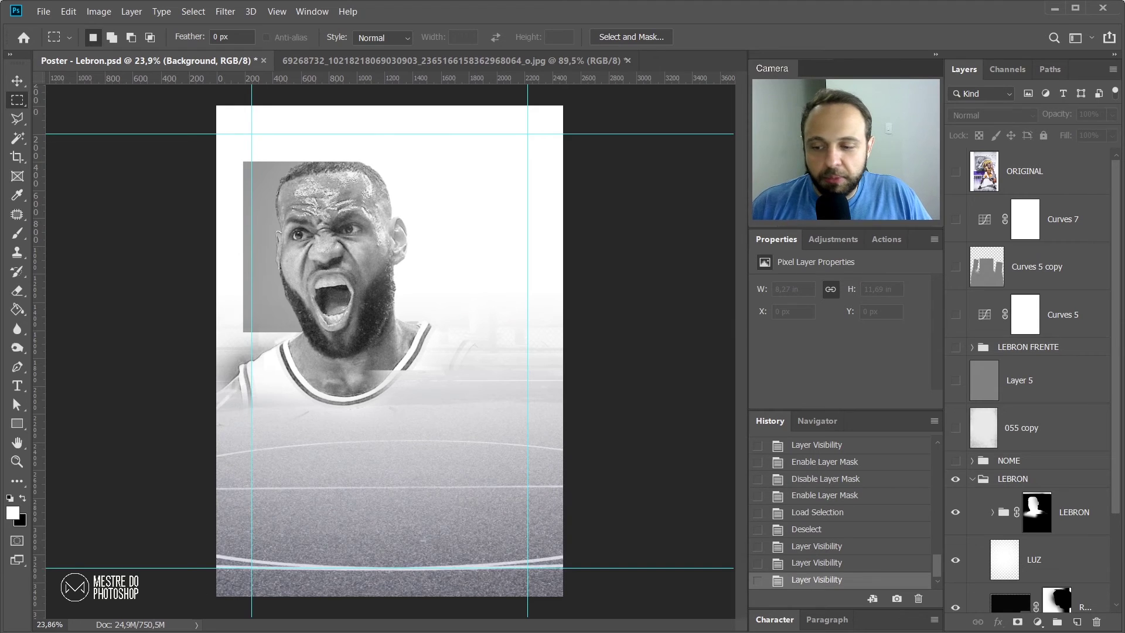
# Step: Switch to the file explorer, browse the LeBron photos from 6p7prvmnodo11.jpg through LeBron-James-9.jpeg, and return to Photoshop
pyautogui.hotkey('alt', 'Tab')
pyautogui.click(501, 354)
pyautogui.click(157, 178)
pyautogui.doubleClick(157, 177)
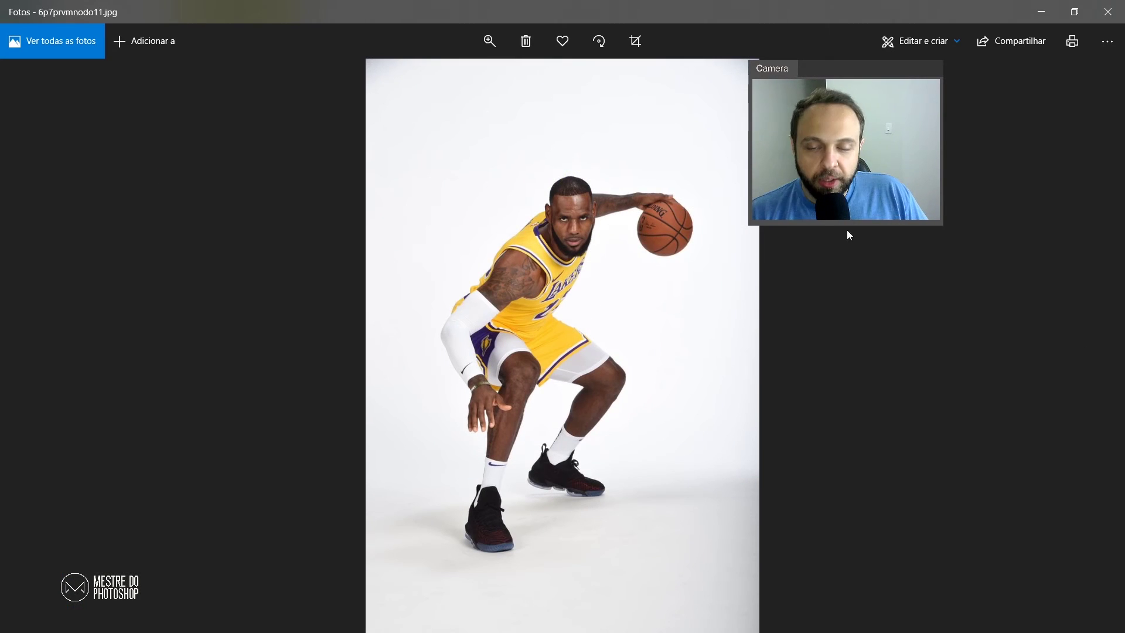
pyautogui.press('Right')
pyautogui.press('Right')
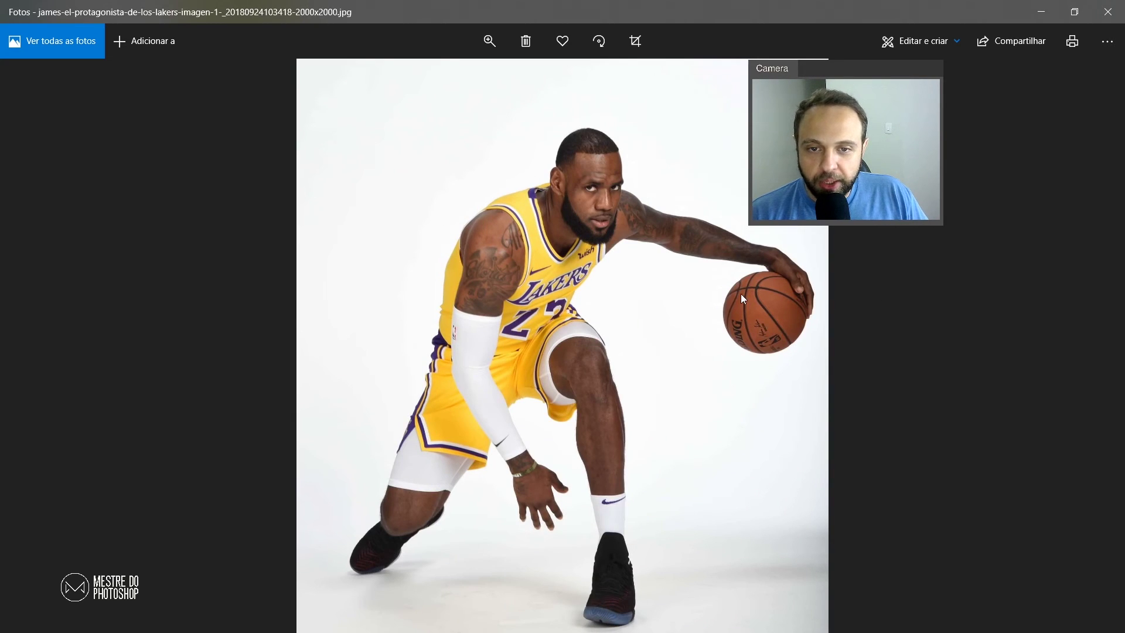
pyautogui.press('Right')
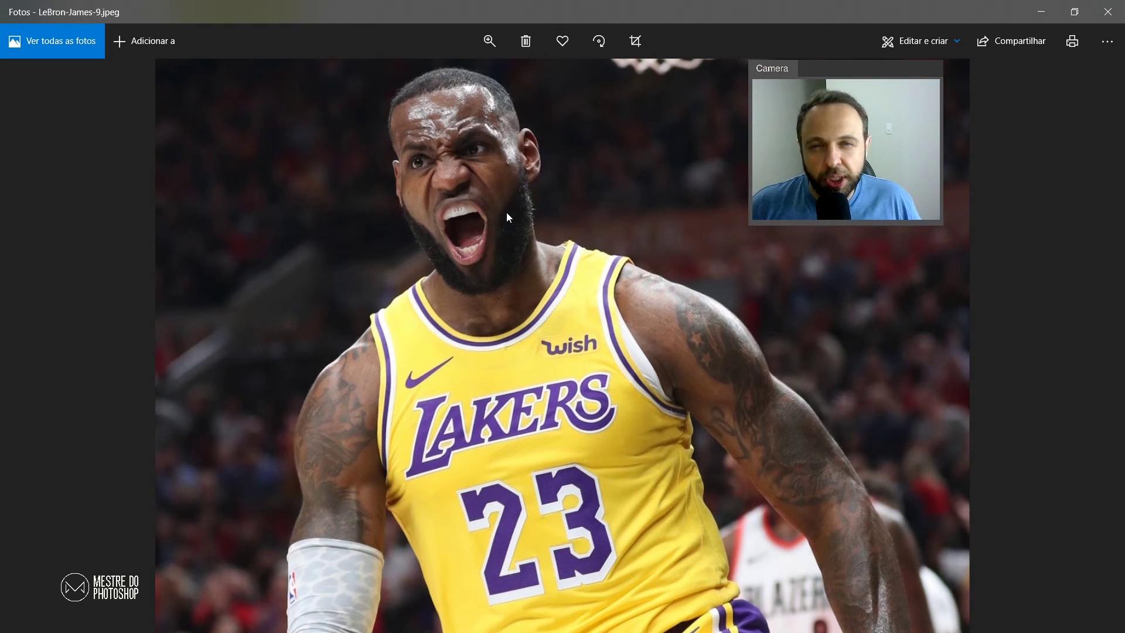
pyautogui.click(144, 632)
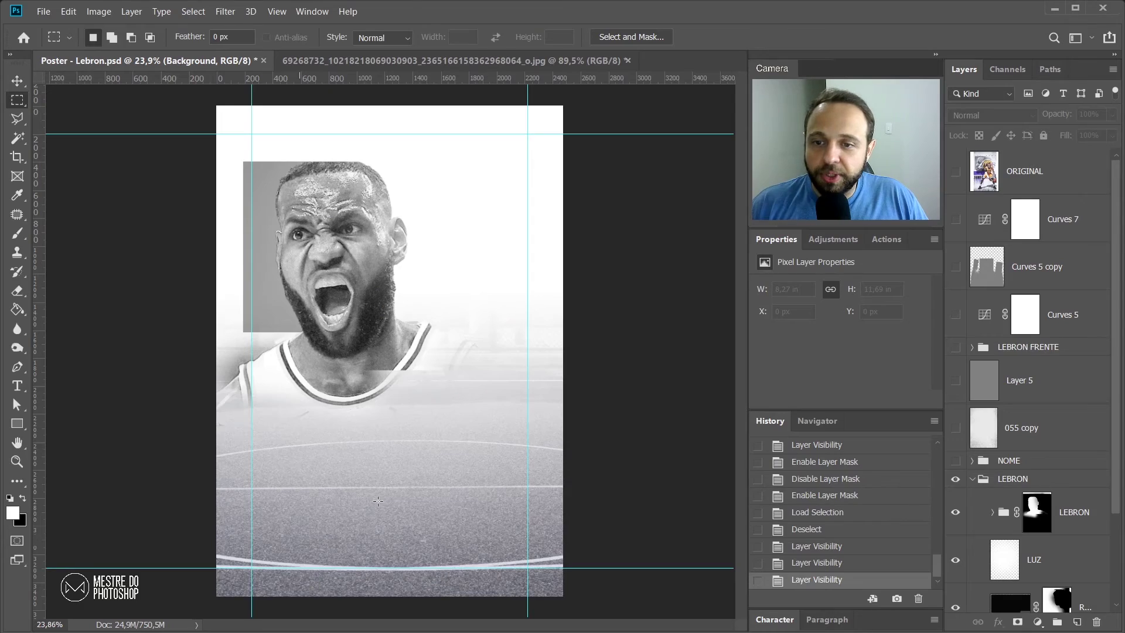
# Step: Show the ORIGINAL layer to examine the reference poster, clear the stray marquee selection, and hide the layer again
pyautogui.click(955, 171)
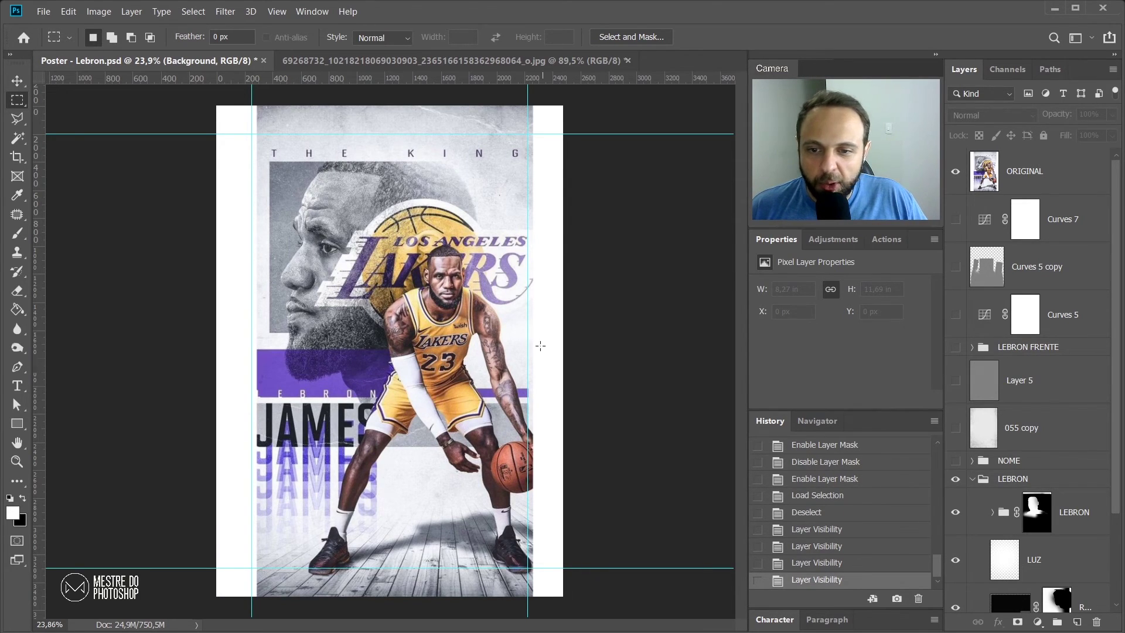
pyautogui.moveTo(419, 418); pyautogui.dragTo(425, 411)
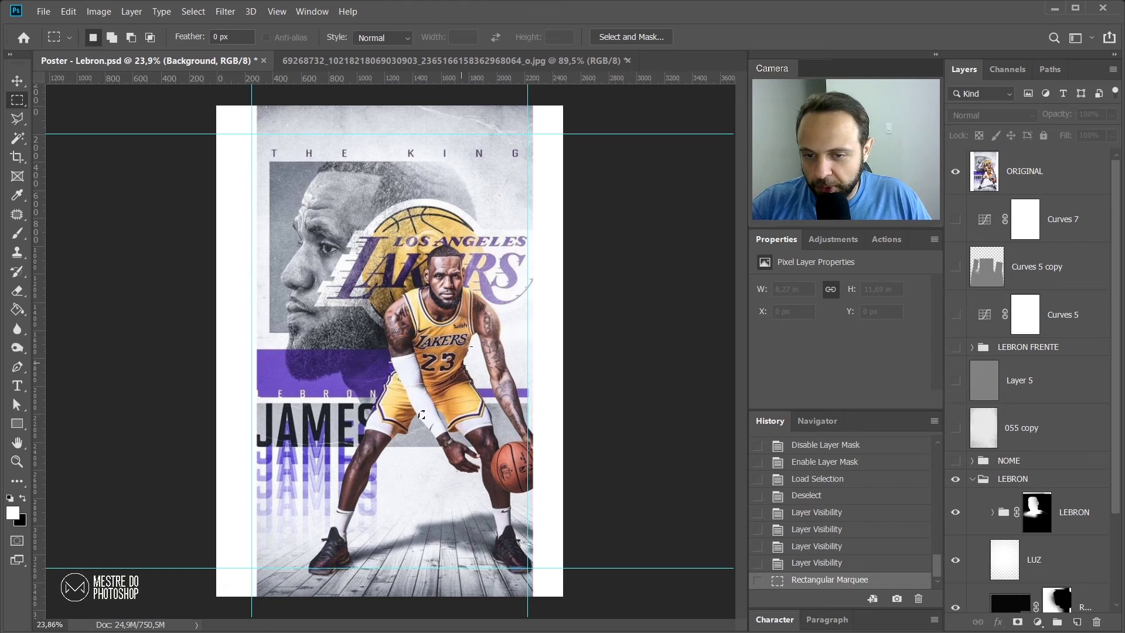
pyautogui.hotkey('ctrl', 'd')
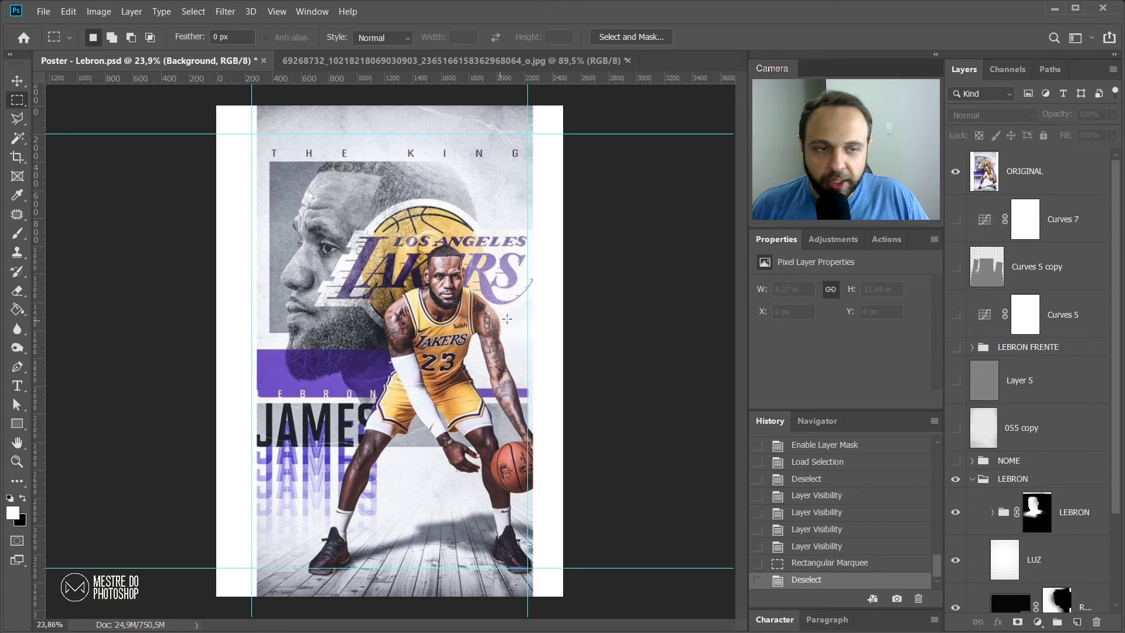
pyautogui.click(956, 172)
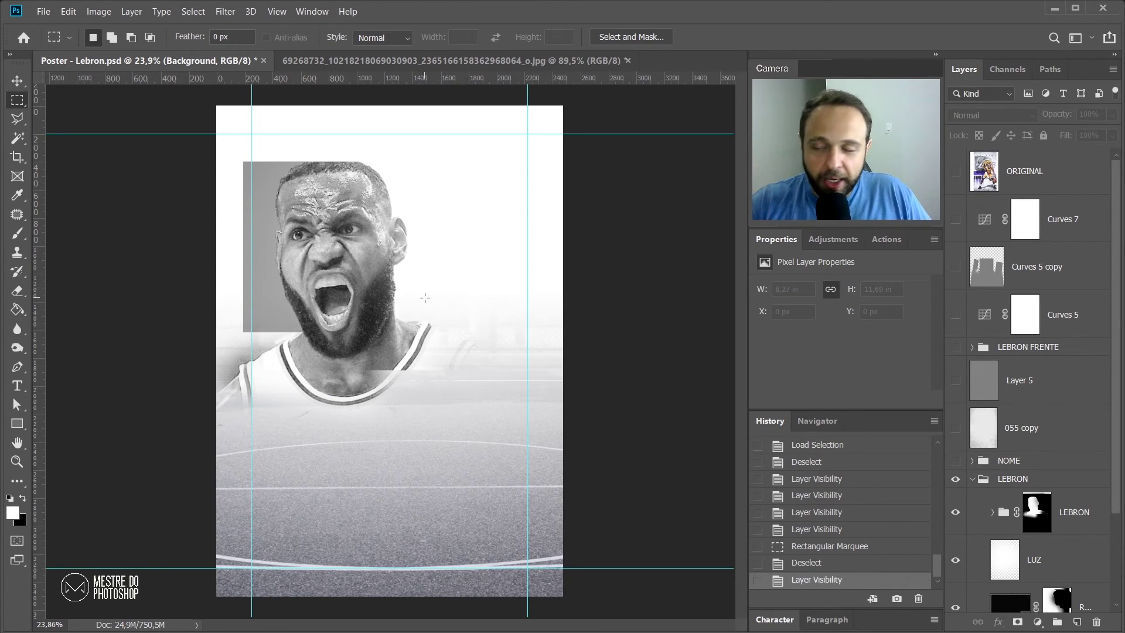
# Step: Switch to the LeBron-James-9.jpeg photo to review the source image and return to Photoshop
pyautogui.hotkey('alt', 'Tab')
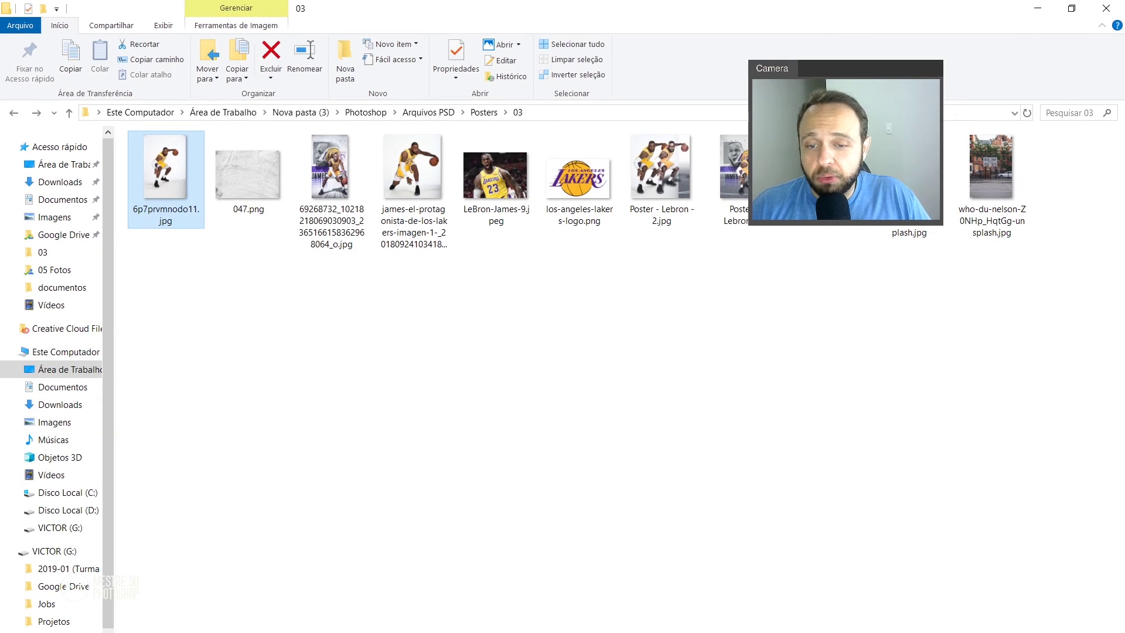
pyautogui.click(238, 632)
pyautogui.click(316, 610)
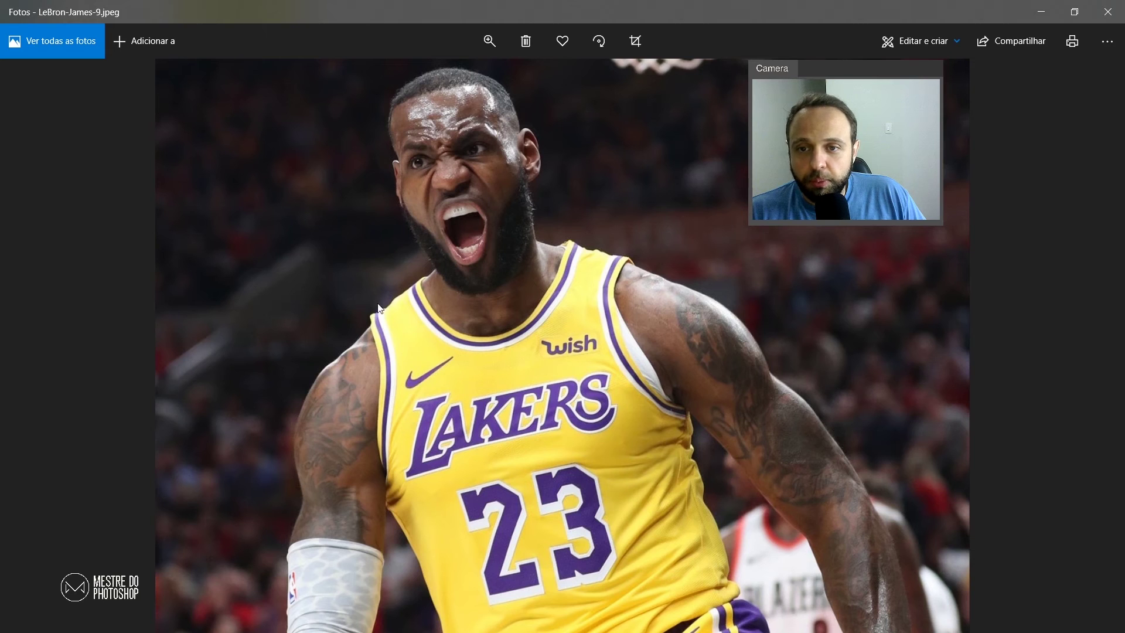
pyautogui.hotkey('alt', 'Tab')
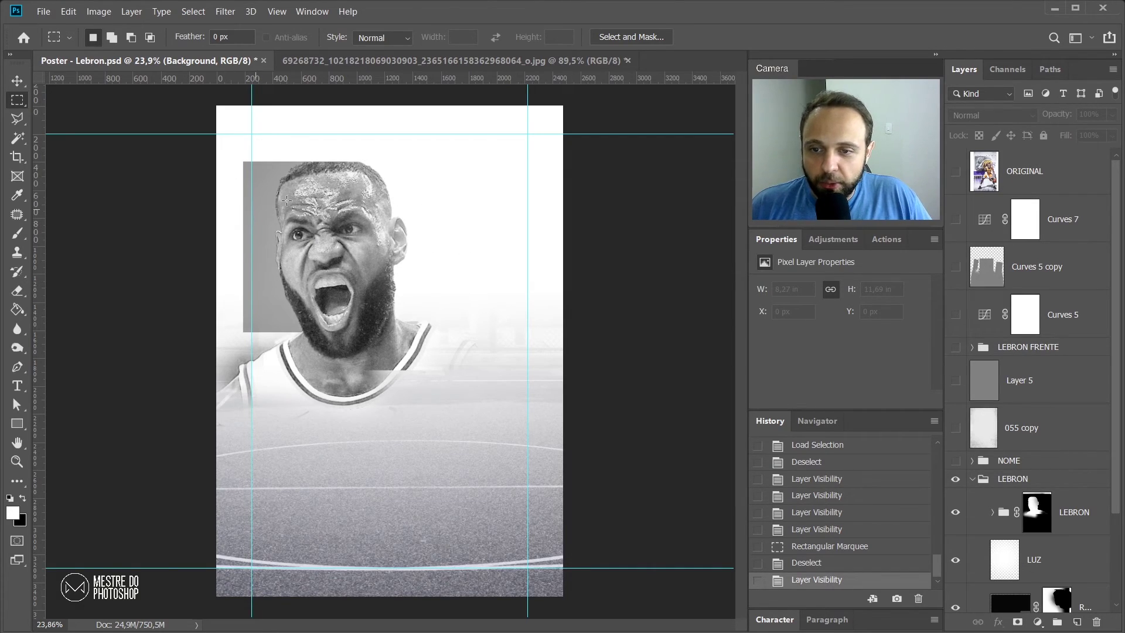
# Step: Toggle the RETANGULO layer's visibility to compare the grey rectangle behind the head, and select that layer
pyautogui.scroll(-3, 1033, 540)
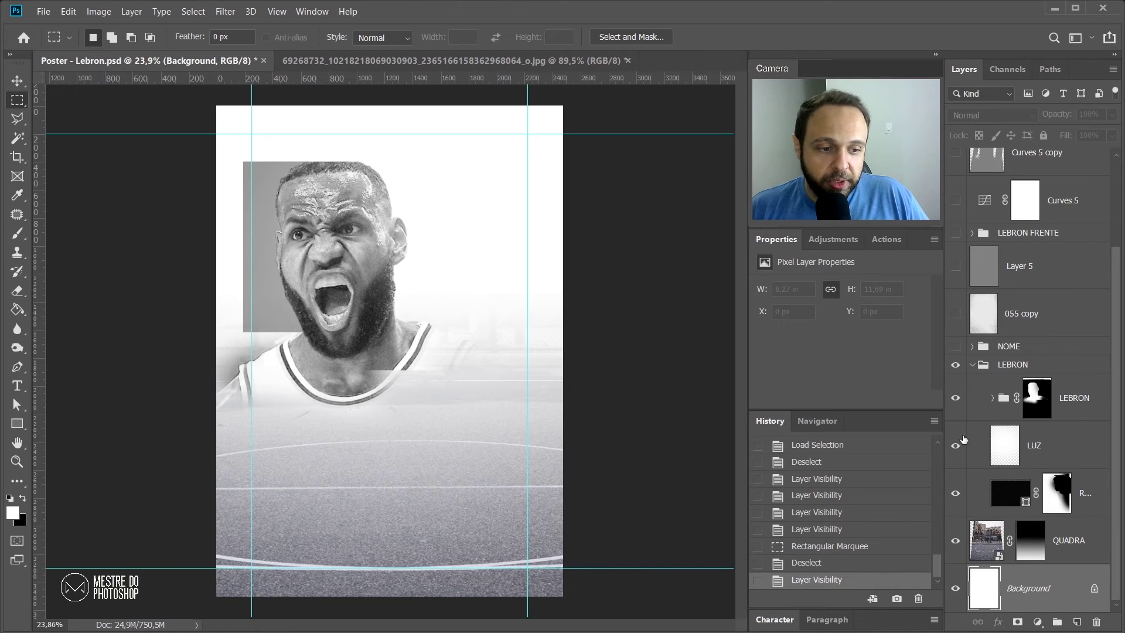
pyautogui.click(956, 496)
pyautogui.click(956, 497)
pyautogui.click(956, 496)
pyautogui.click(956, 497)
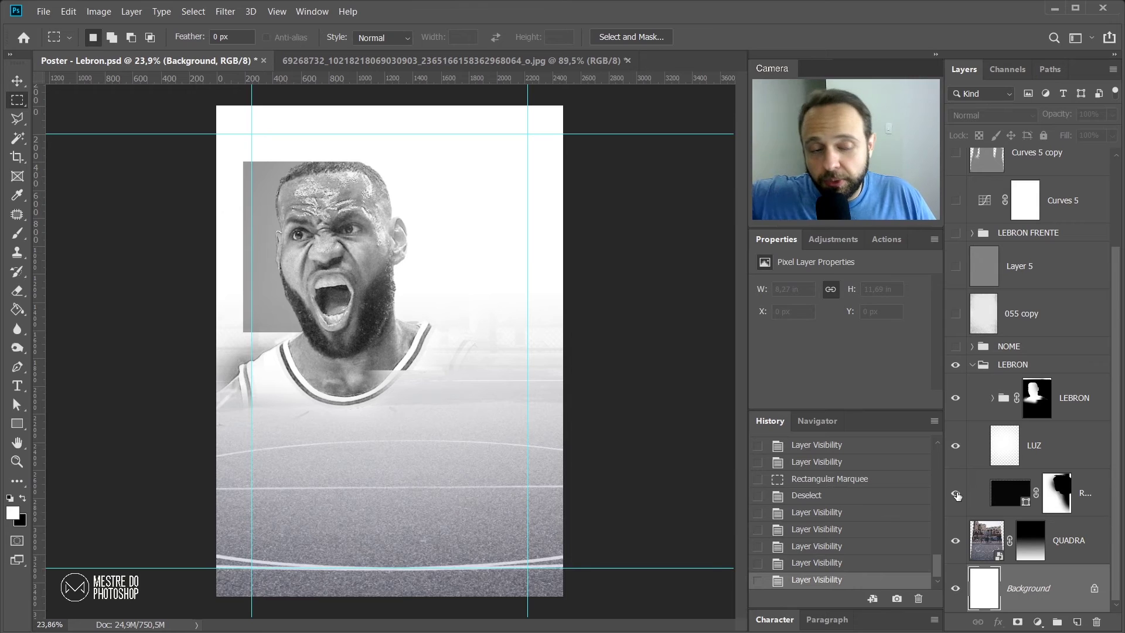
pyautogui.click(1015, 496)
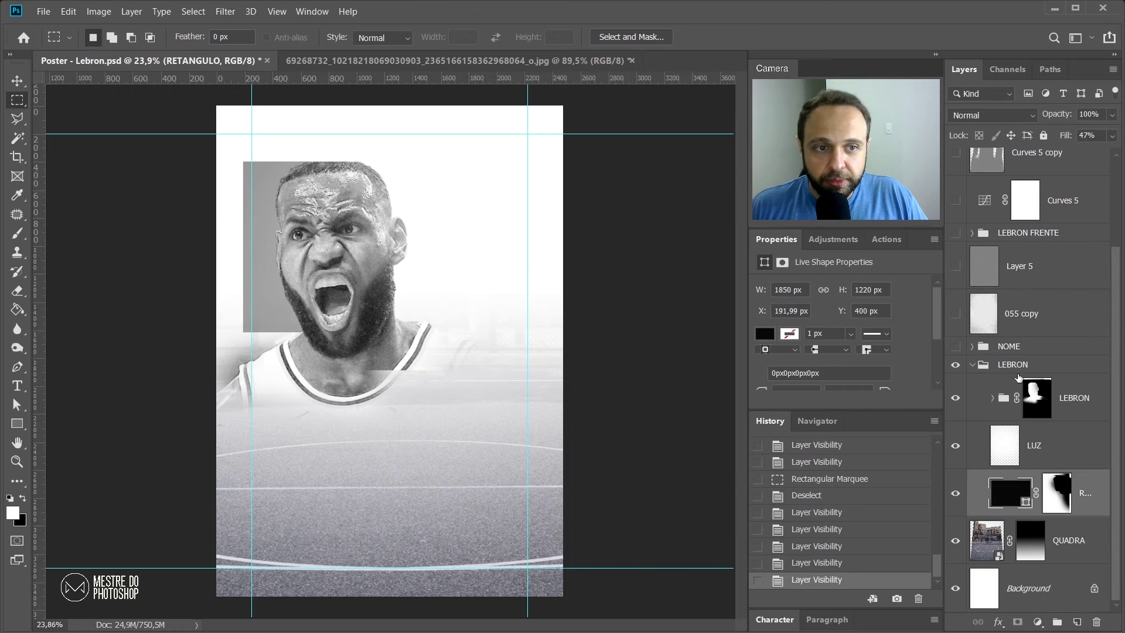
# Step: Show the ORIGINAL layer to compare its rectangle with the recreated one, and hide it again
pyautogui.scroll(3, 1001, 334)
pyautogui.click(956, 174)
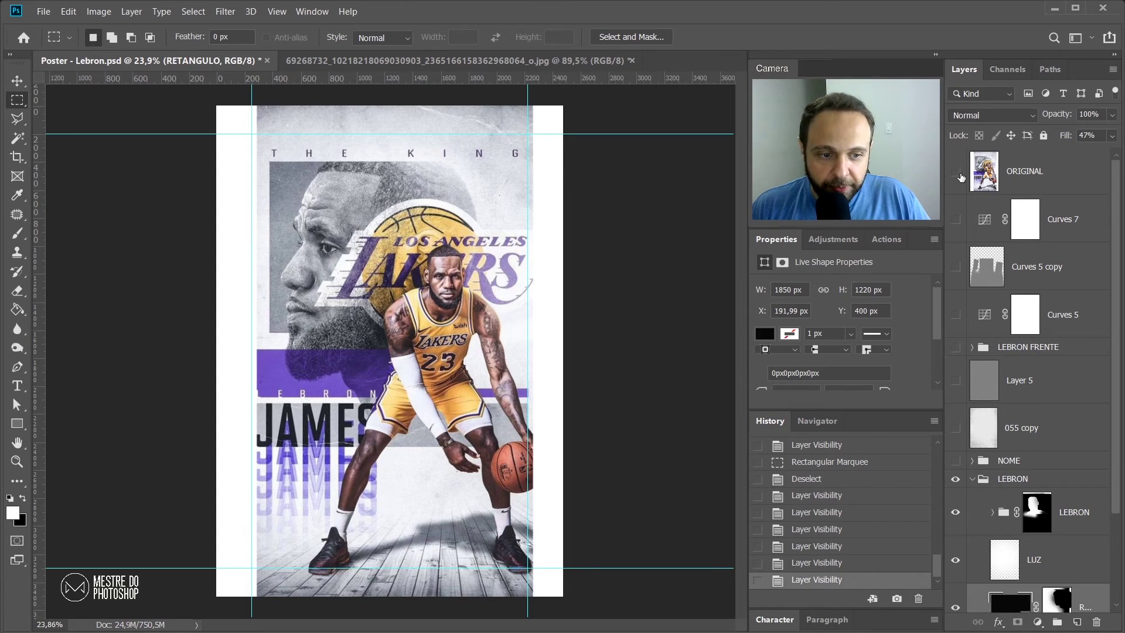
pyautogui.click(959, 174)
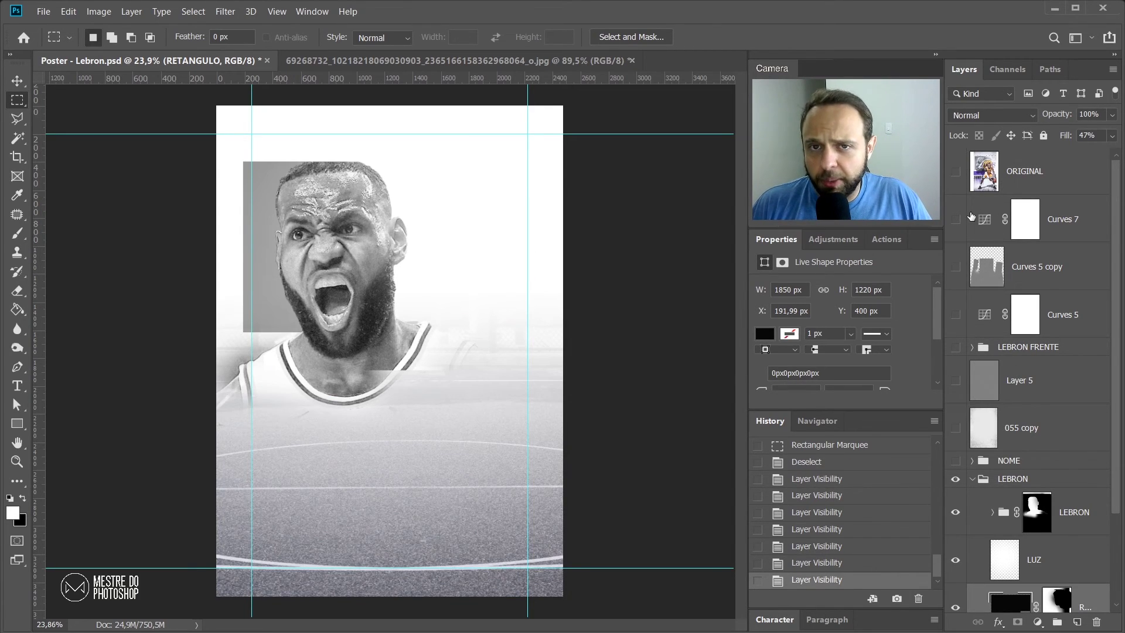
# Step: Toggle the LUZ layer off and on repeatedly to compare the light effect behind the head
pyautogui.scroll(-3, 1053, 467)
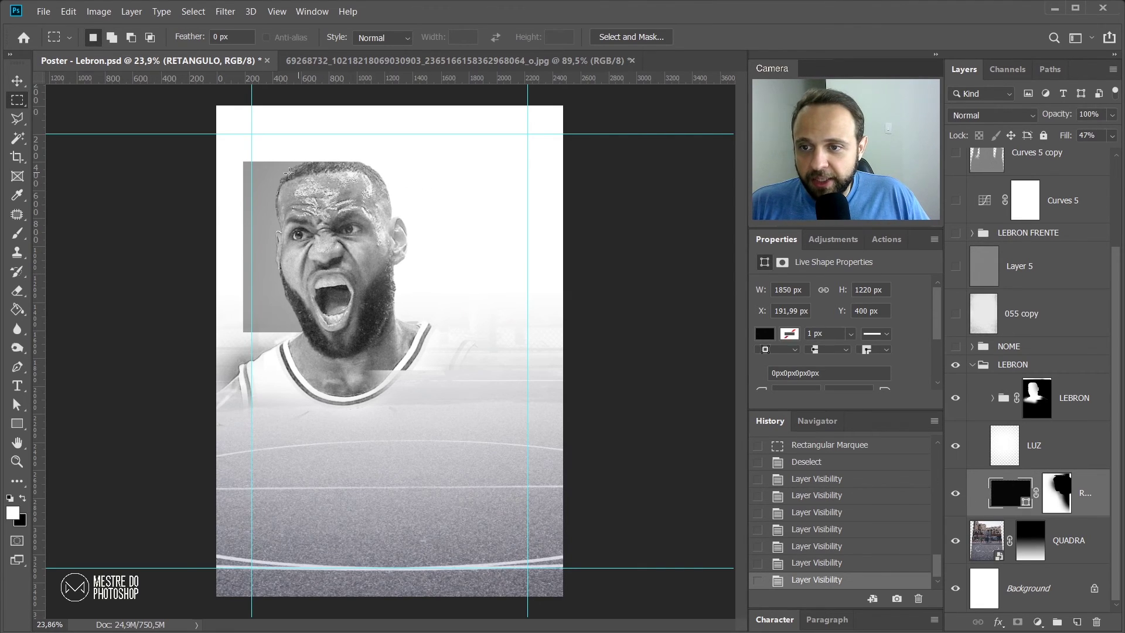
pyautogui.click(956, 446)
pyautogui.click(955, 447)
pyautogui.click(955, 446)
pyautogui.click(956, 447)
pyautogui.click(955, 446)
pyautogui.click(955, 448)
# Step: Load the LUZ layer's pixels as a selection to see the light's extent, deselect it, and activate the Brush tool
pyautogui.click(1035, 454)
pyautogui.keyDown('ctrl'); pyautogui.click(1009, 449); pyautogui.keyUp('ctrl')
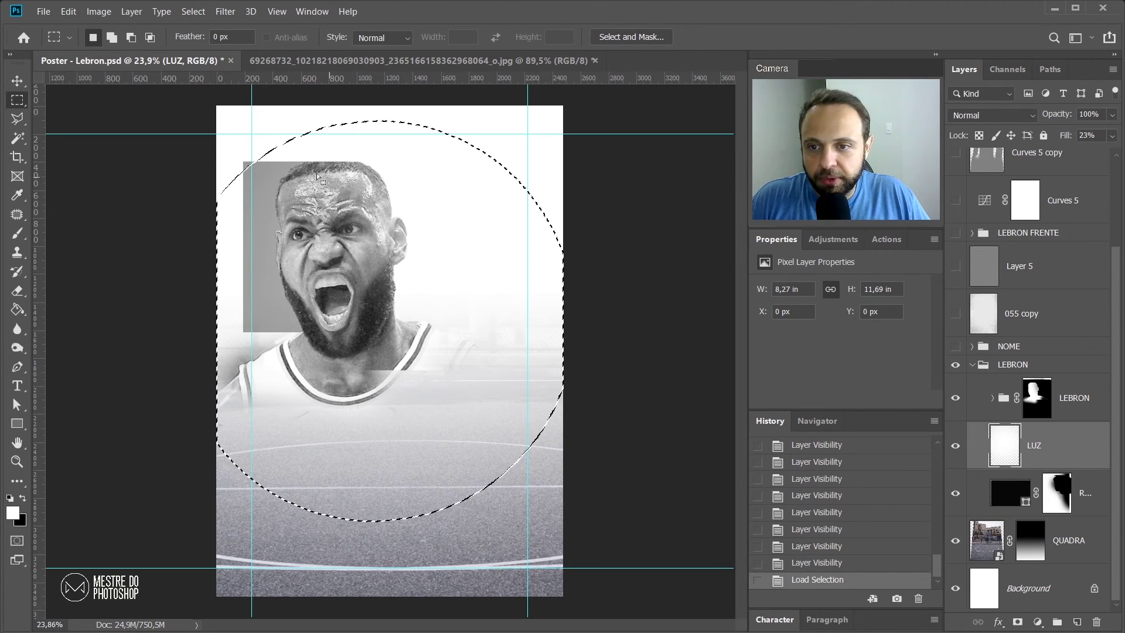
pyautogui.hotkey('ctrl', 'd')
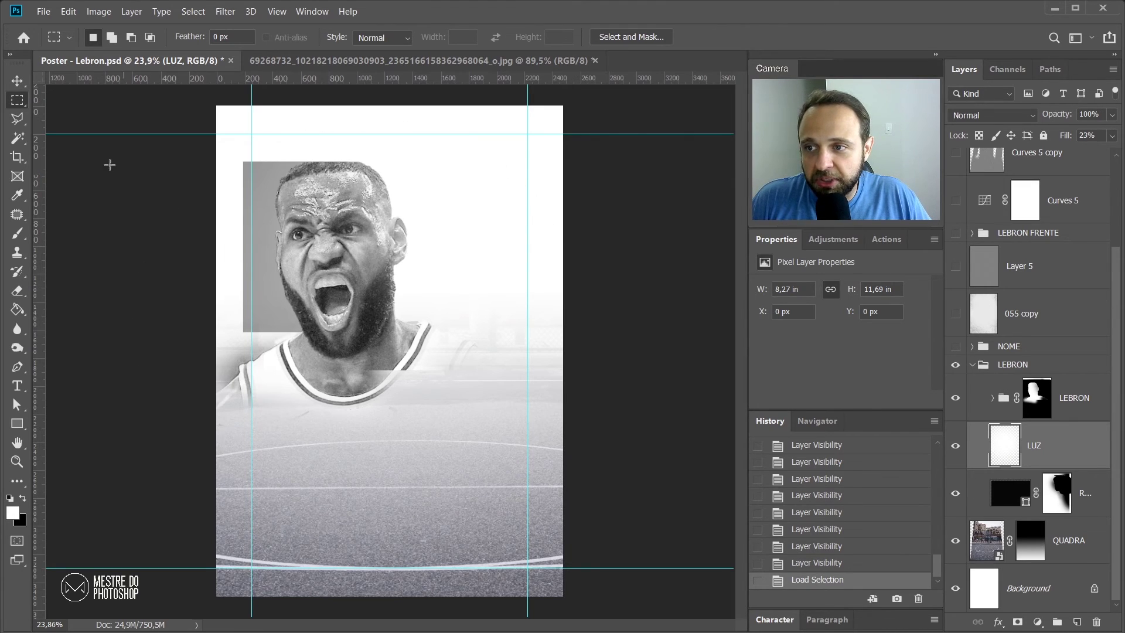
pyautogui.click(17, 234)
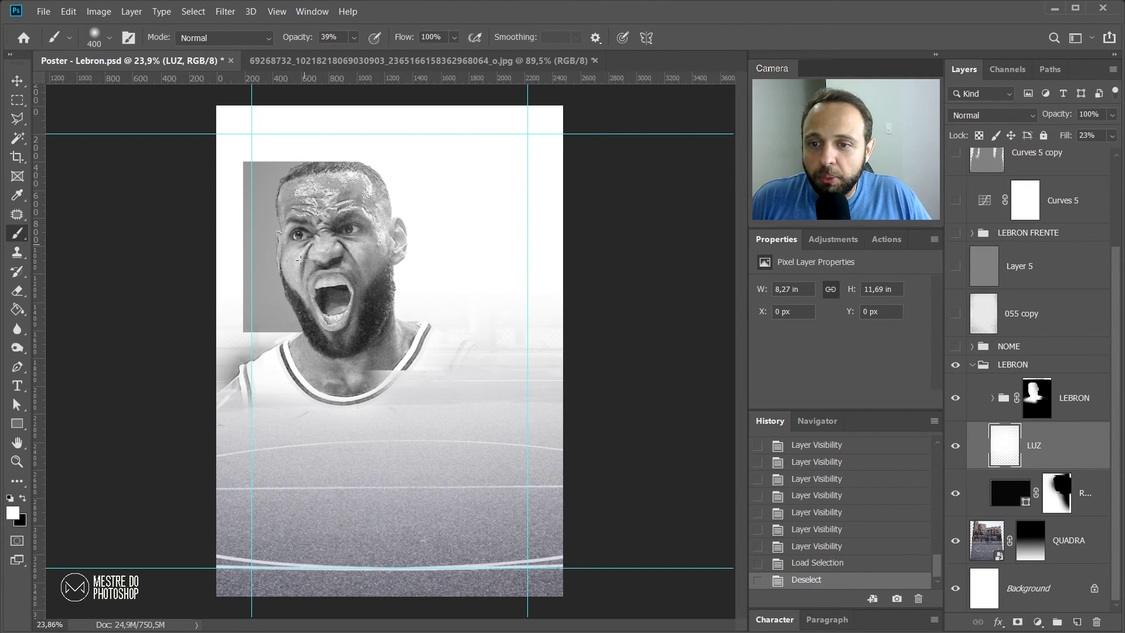
# Step: Expand the inner LEBRON group, select the LeBron-James-9 smart object, and hide the two adjustment layers above it
pyautogui.click(993, 398)
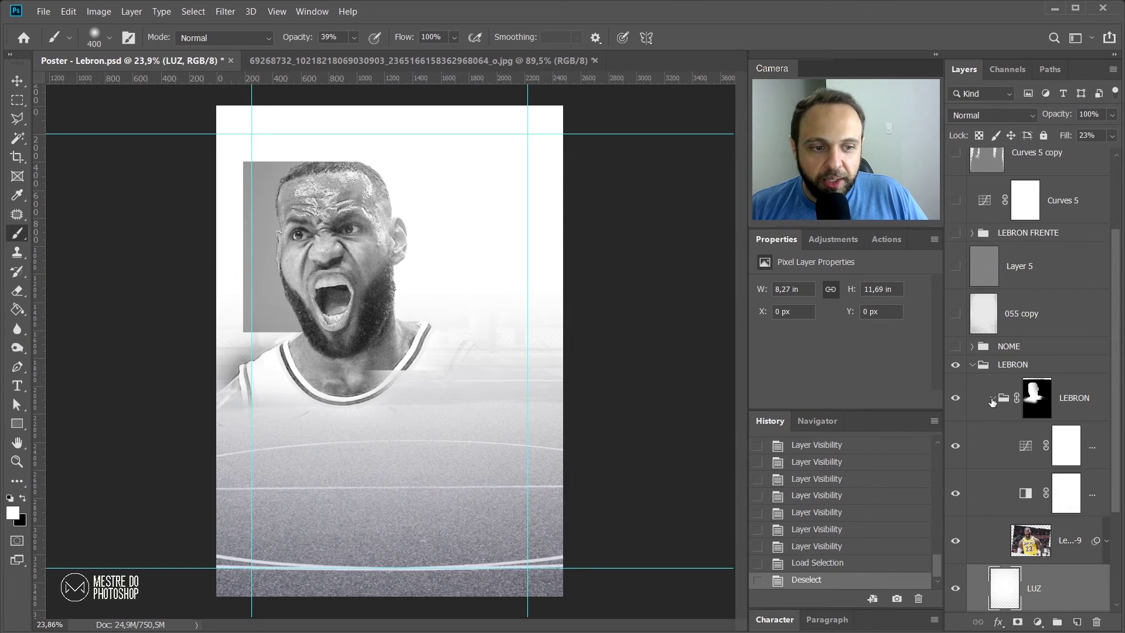
pyautogui.click(1036, 541)
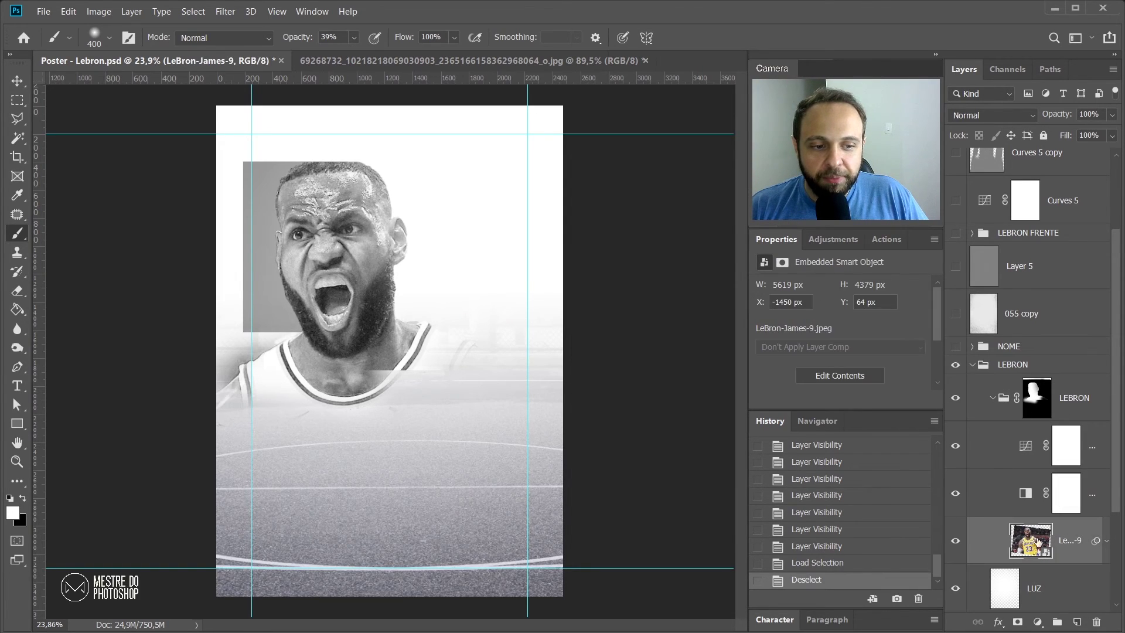
pyautogui.click(955, 499)
pyautogui.click(955, 450)
# Step: Inspect the inner LEBRON group's mask by loading it as a selection, deselecting, and disabling and re-enabling the mask
pyautogui.keyDown('ctrl'); pyautogui.click(1042, 399); pyautogui.keyUp('ctrl')
pyautogui.keyDown('ctrl'); pyautogui.click(1041, 400); pyautogui.keyUp('ctrl')
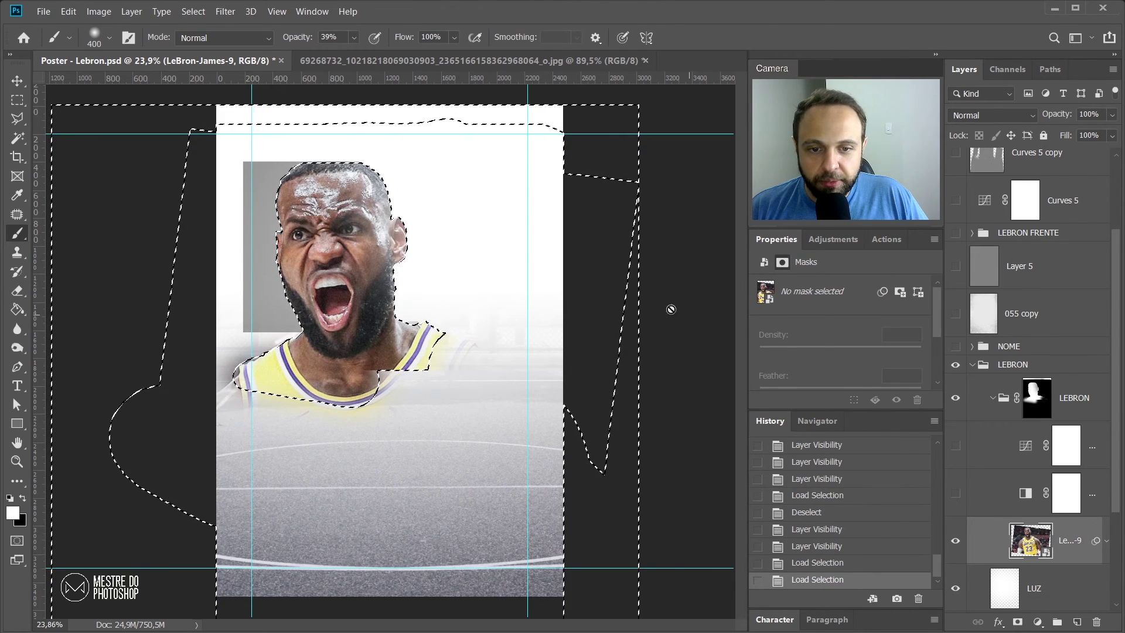
pyautogui.press('m')
pyautogui.hotkey('ctrl', 'd')
pyautogui.keyDown('shift'); pyautogui.click(1038, 400); pyautogui.keyUp('shift')
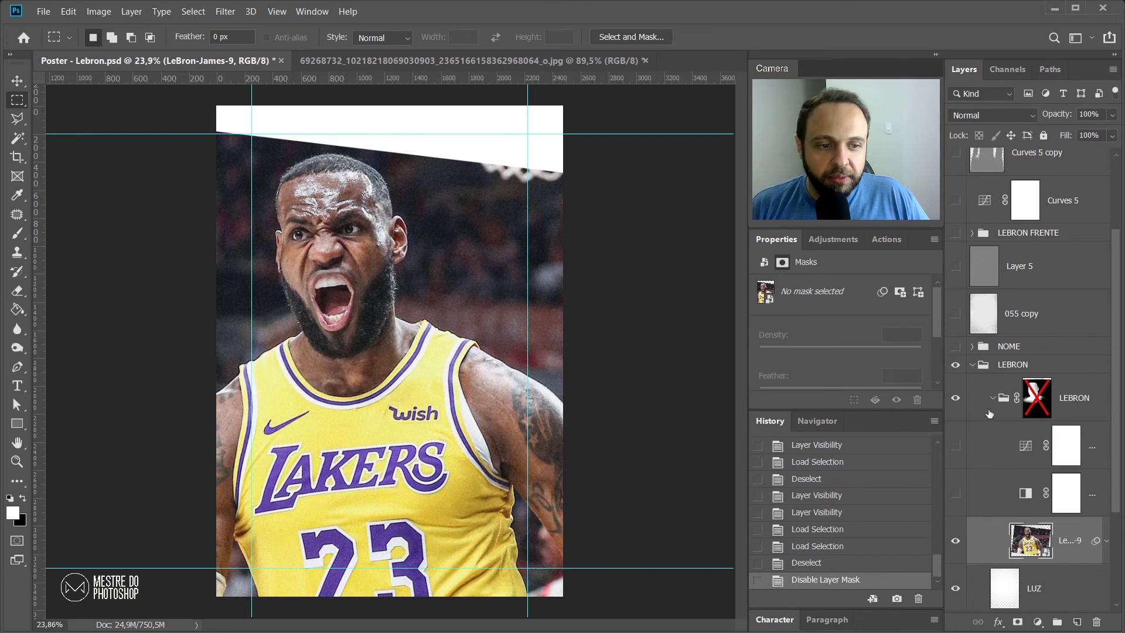
pyautogui.keyDown('shift'); pyautogui.click(1036, 402); pyautogui.keyUp('shift')
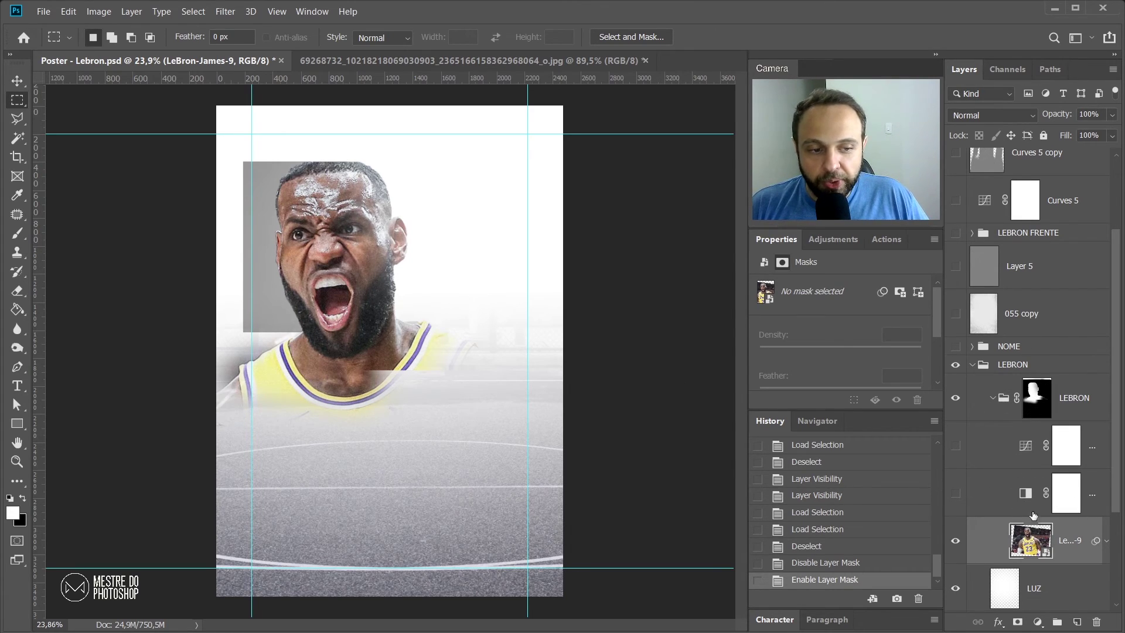
# Step: Turn the black-and-white and Curves adjustments above the LeBron photo back on, toggling each to compare its effect
pyautogui.click(1017, 497)
pyautogui.click(956, 495)
pyautogui.click(956, 495)
pyautogui.click(956, 496)
pyautogui.click(956, 449)
pyautogui.click(956, 449)
pyautogui.click(956, 448)
# Step: Open the Curves 2 adjustment's settings and enlarge their display to examine the full curve
pyautogui.click(1026, 449)
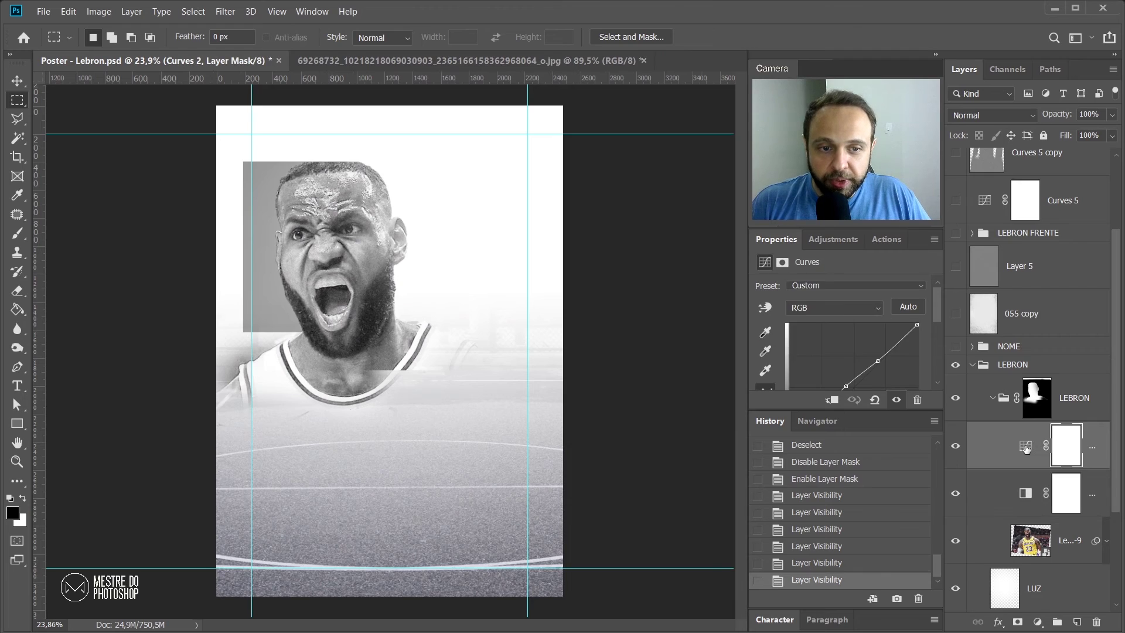
pyautogui.moveTo(860, 410); pyautogui.dragTo(876, 497)
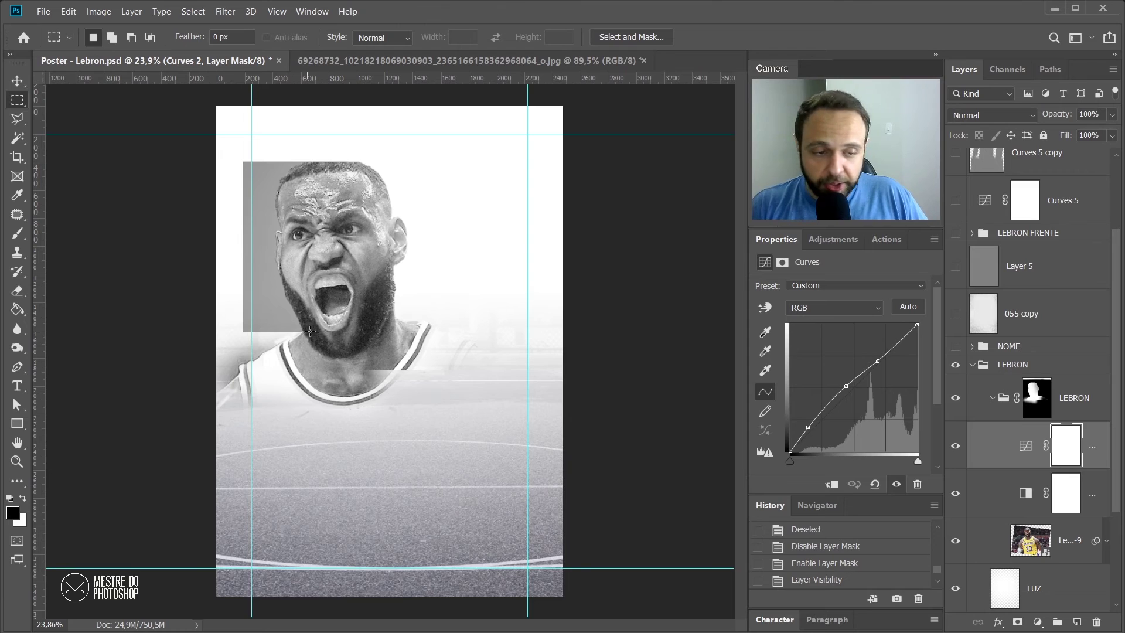
# Step: Collapse the inner and outer LEBRON groups and show the NOME group above them
pyautogui.click(993, 398)
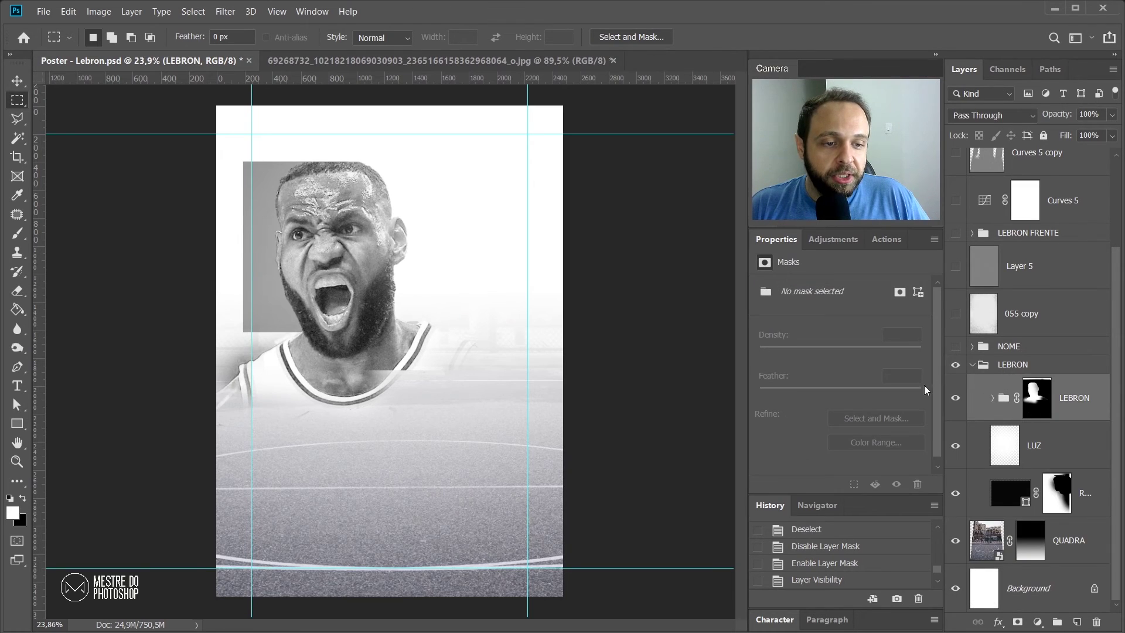
pyautogui.click(974, 365)
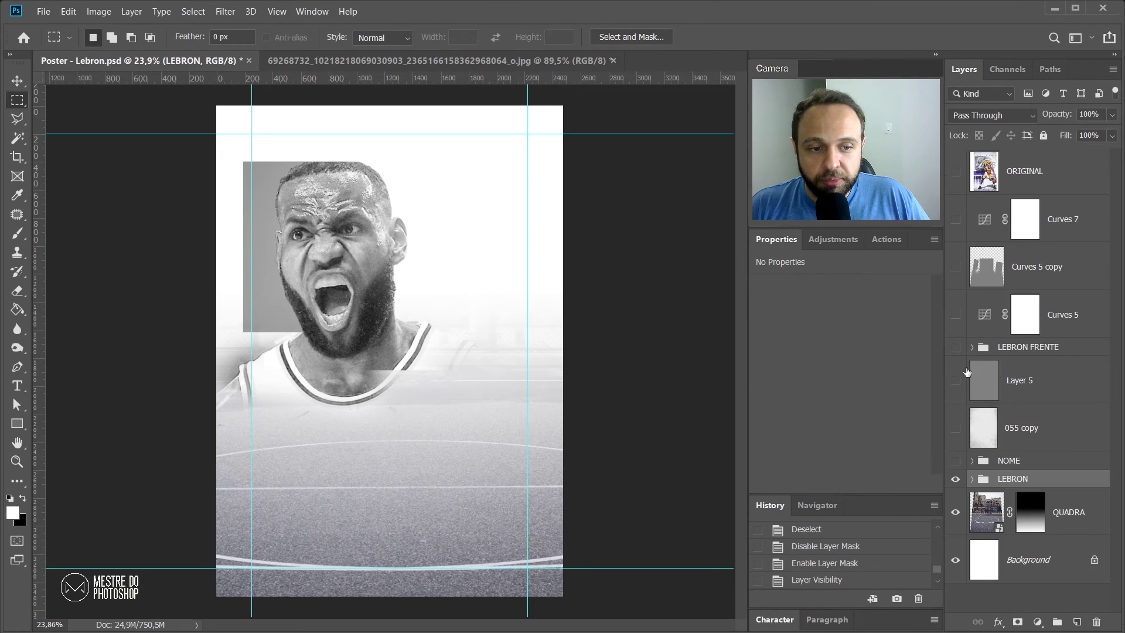
pyautogui.click(956, 461)
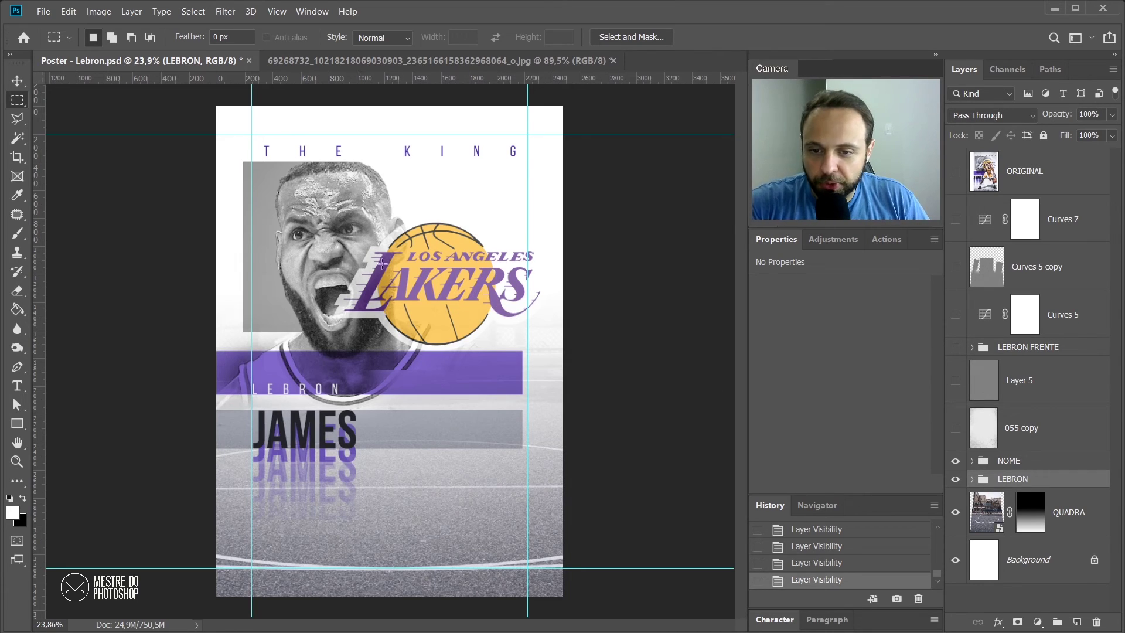
# Step: Expand the NOME group and select the repeated james text layers one by one, ending on james copy, to examine their fill
pyautogui.click(966, 463)
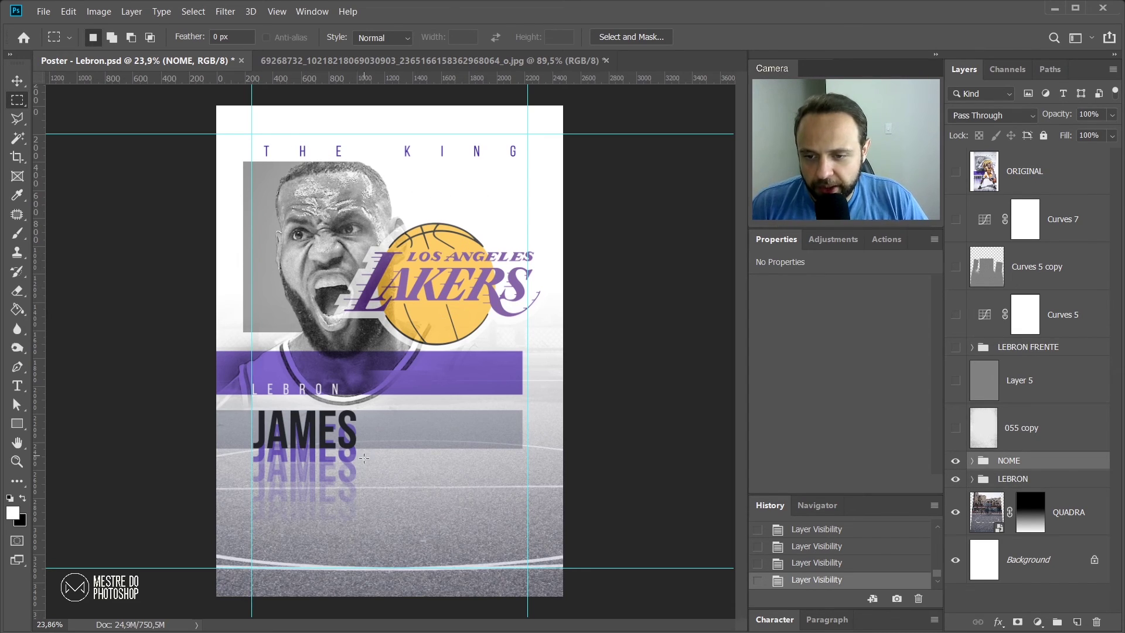
pyautogui.click(973, 460)
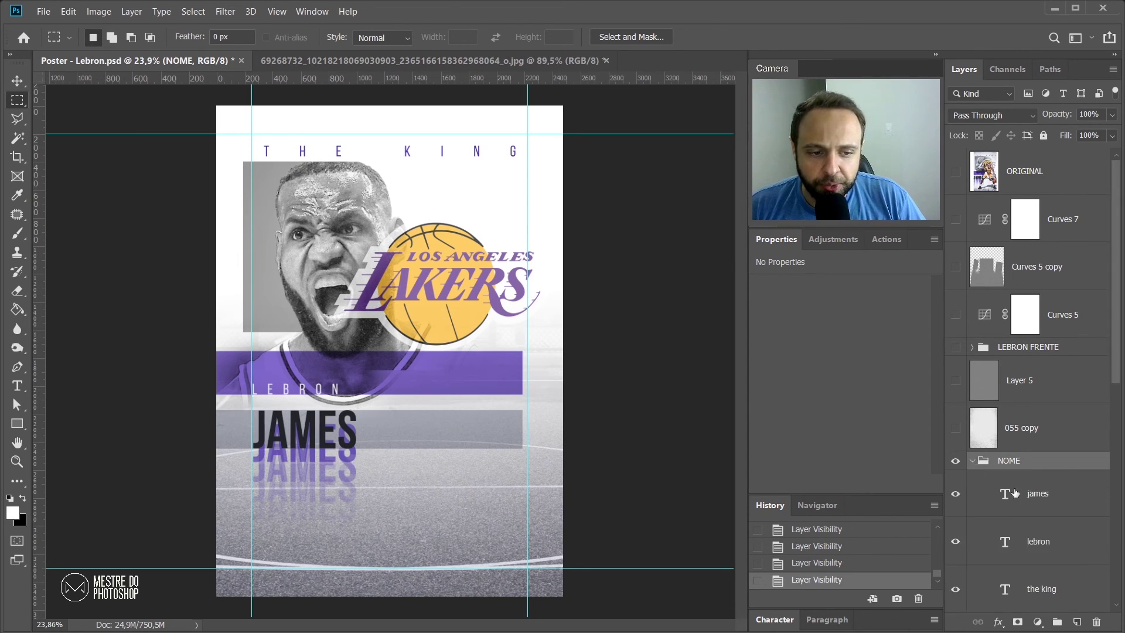
pyautogui.scroll(-4, 1020, 410)
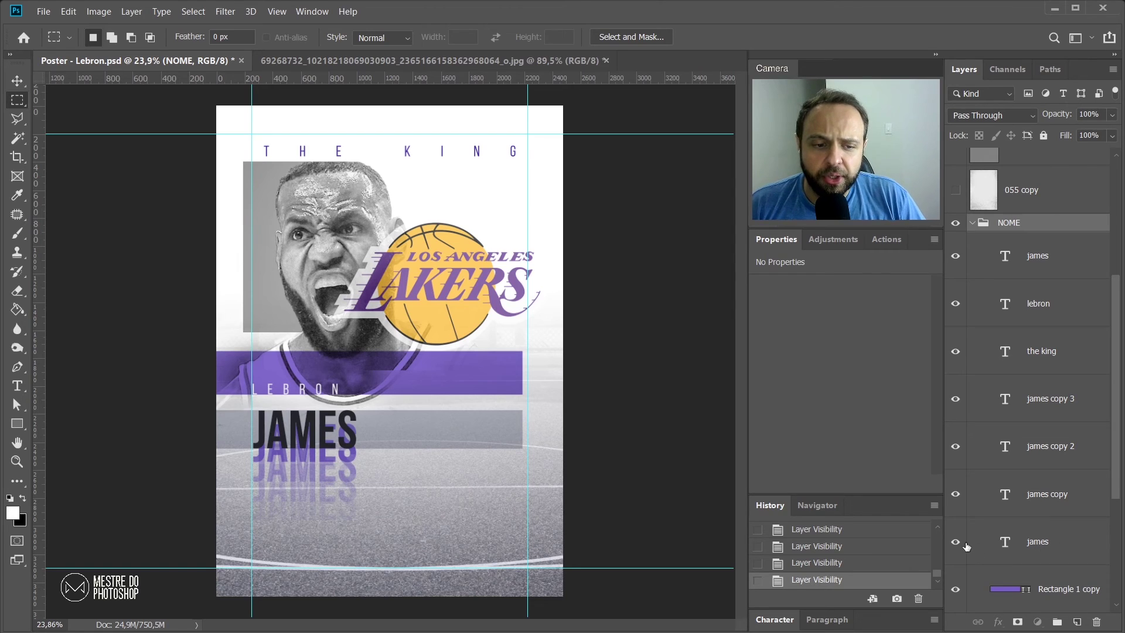
pyautogui.click(1057, 544)
pyautogui.click(1059, 495)
pyautogui.click(1063, 404)
pyautogui.click(1061, 449)
pyautogui.click(1059, 491)
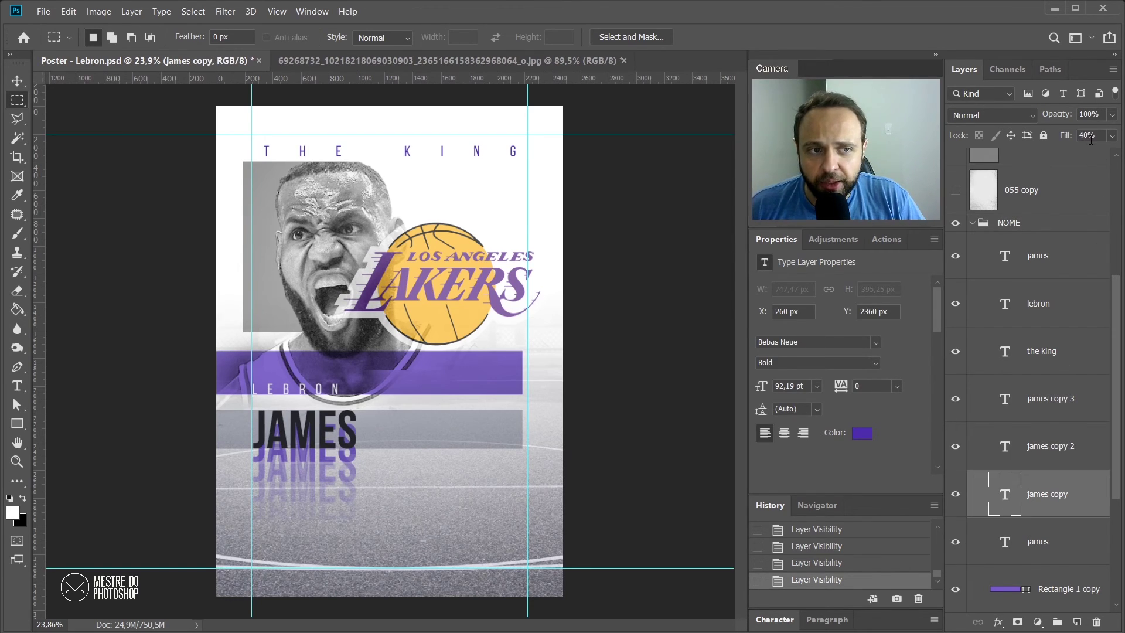
# Step: Select the james copy 2 text layer to examine its fill, and collapse the NOME group
pyautogui.click(1066, 450)
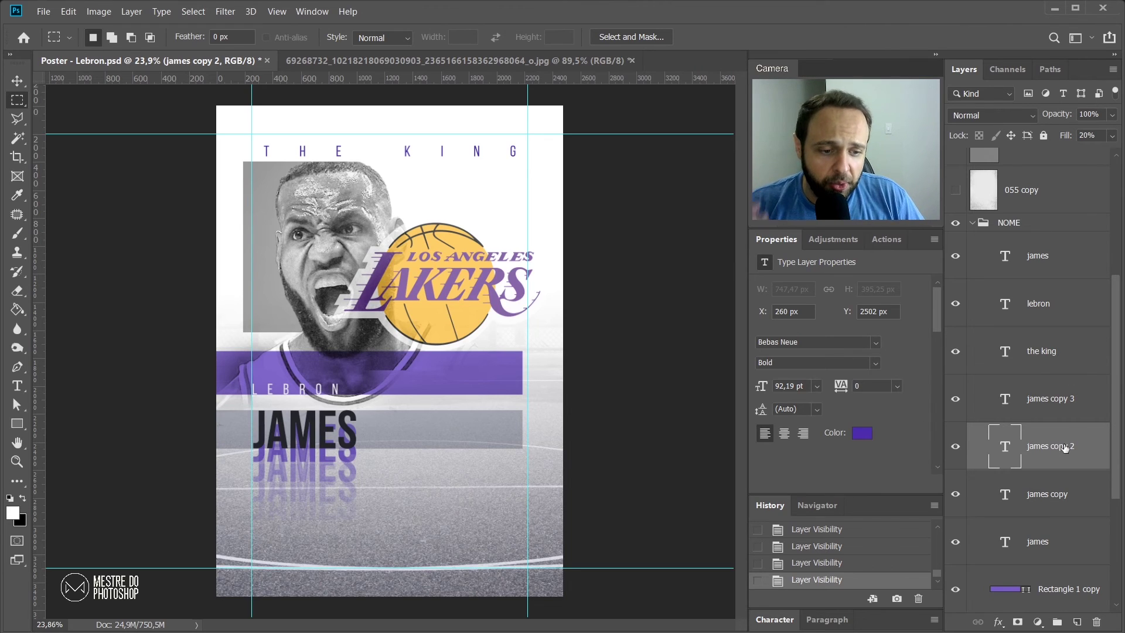
pyautogui.scroll(-4, 1102, 412)
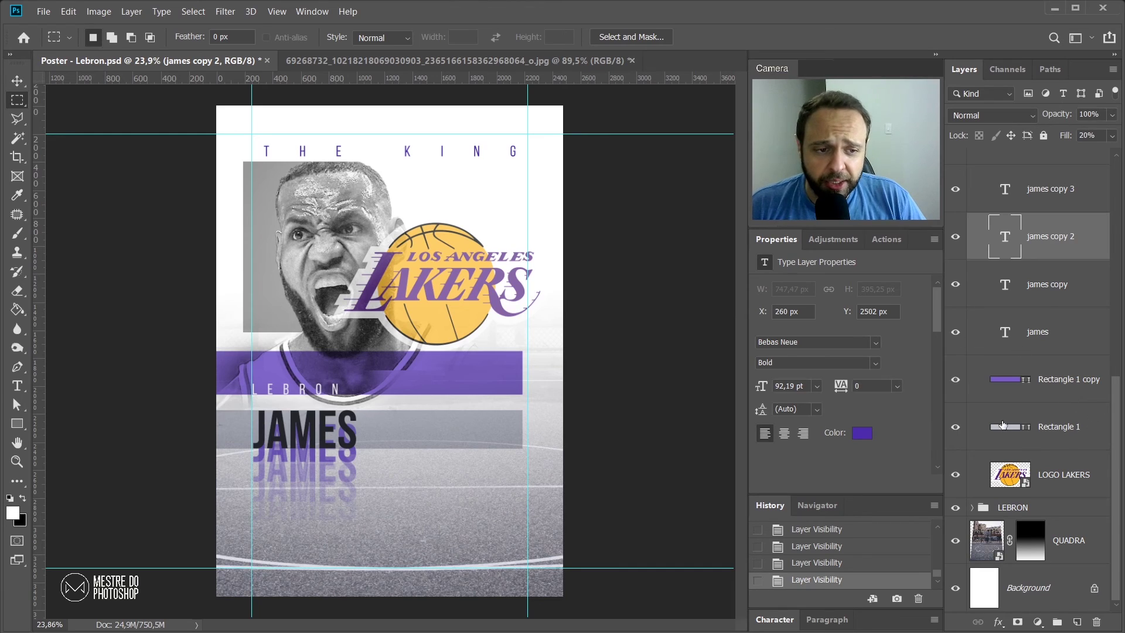
pyautogui.scroll(4, 1072, 375)
pyautogui.scroll(5, 1050, 378)
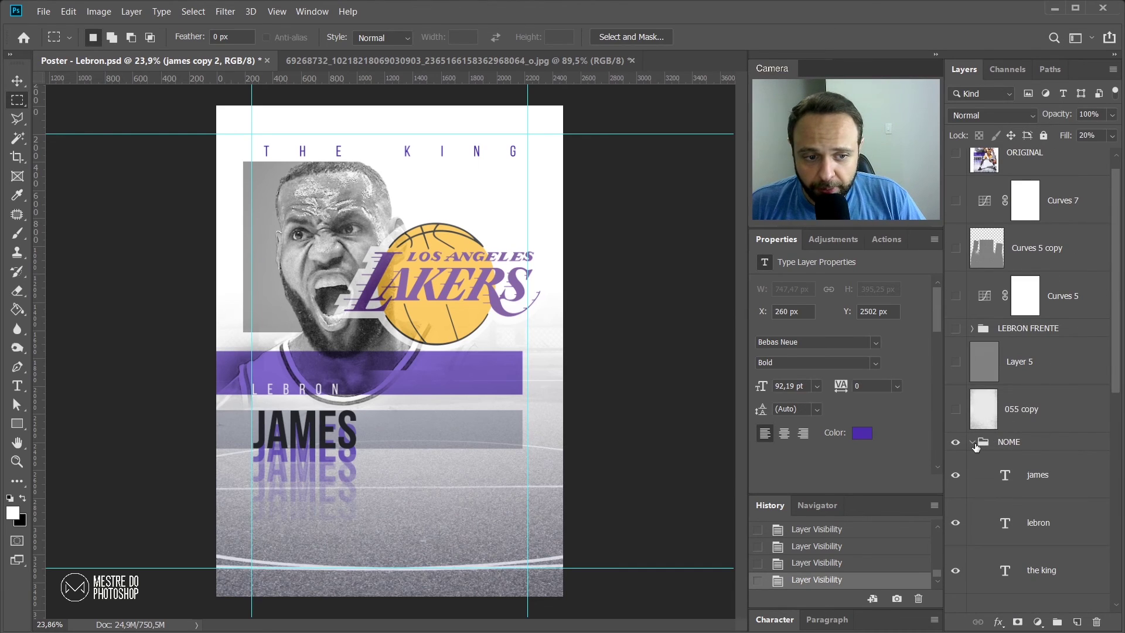
pyautogui.click(973, 460)
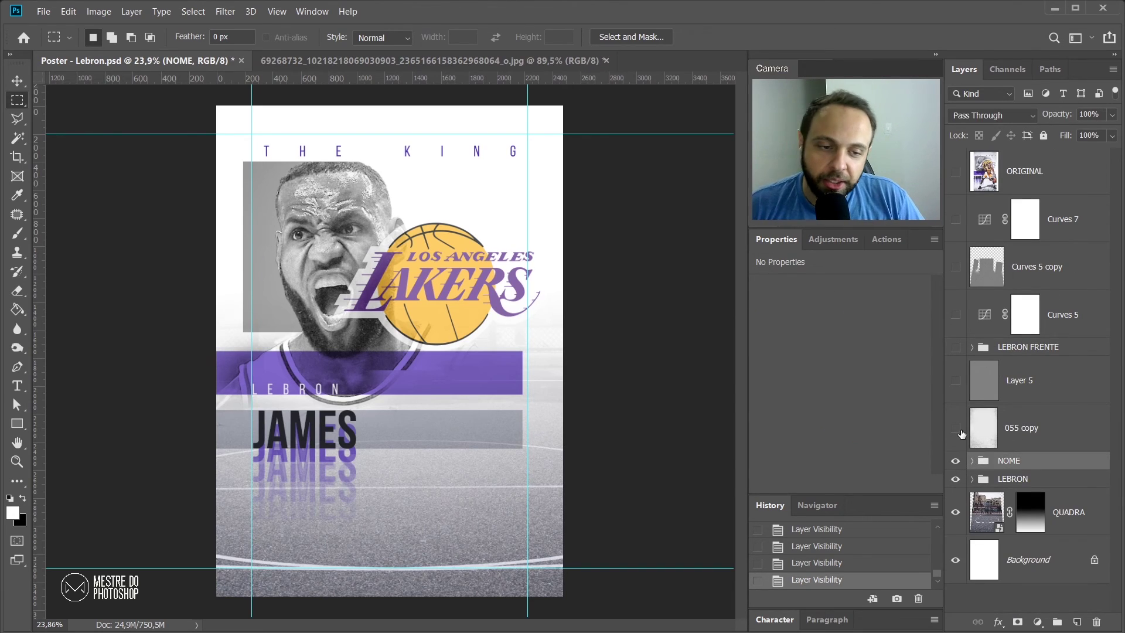
# Step: Show the 055 copy texture layer above the NOME group, toggling it to compare its effect
pyautogui.click(957, 431)
pyautogui.click(957, 430)
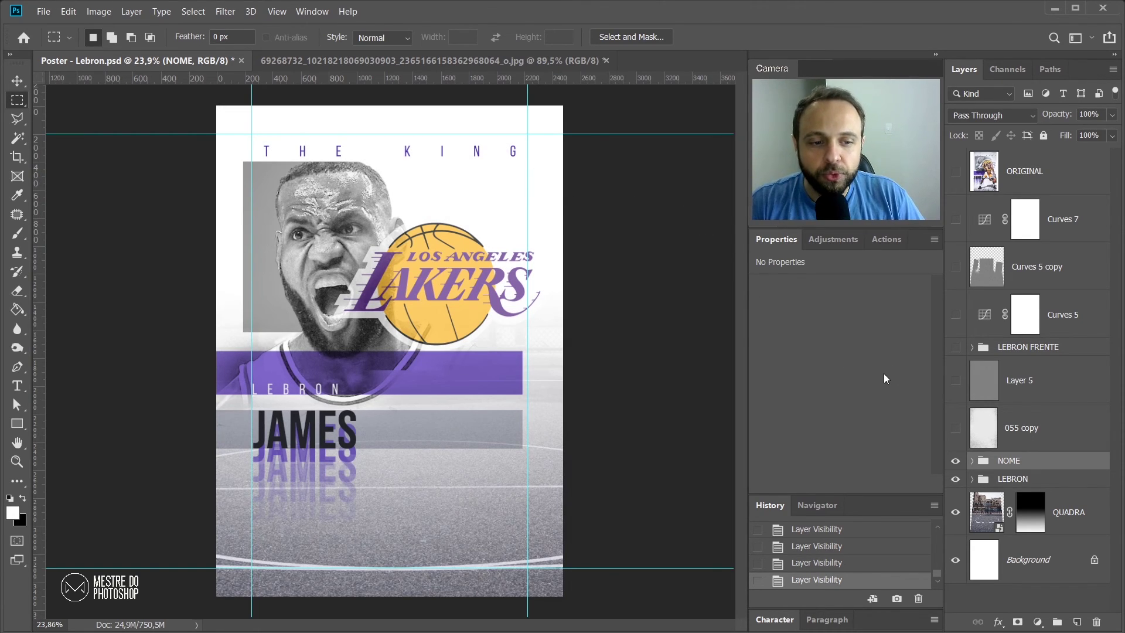
pyautogui.click(956, 430)
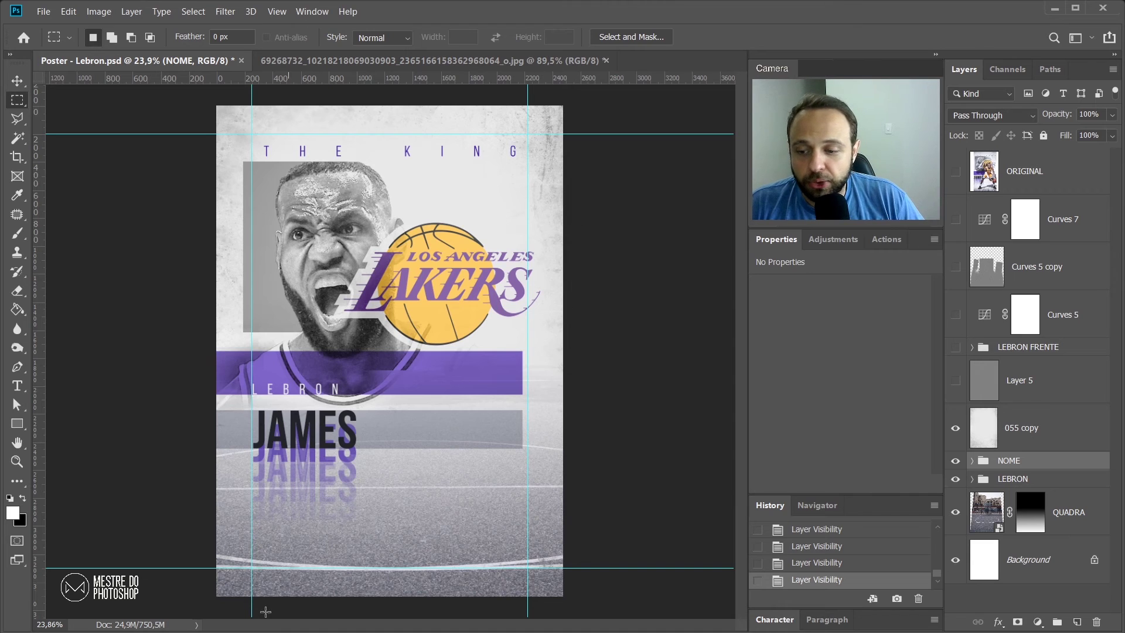
# Step: Switch to the Photos viewer, browse the source images through to the 047.png paper texture, and return to the poster
pyautogui.click(240, 632)
pyautogui.click(182, 613)
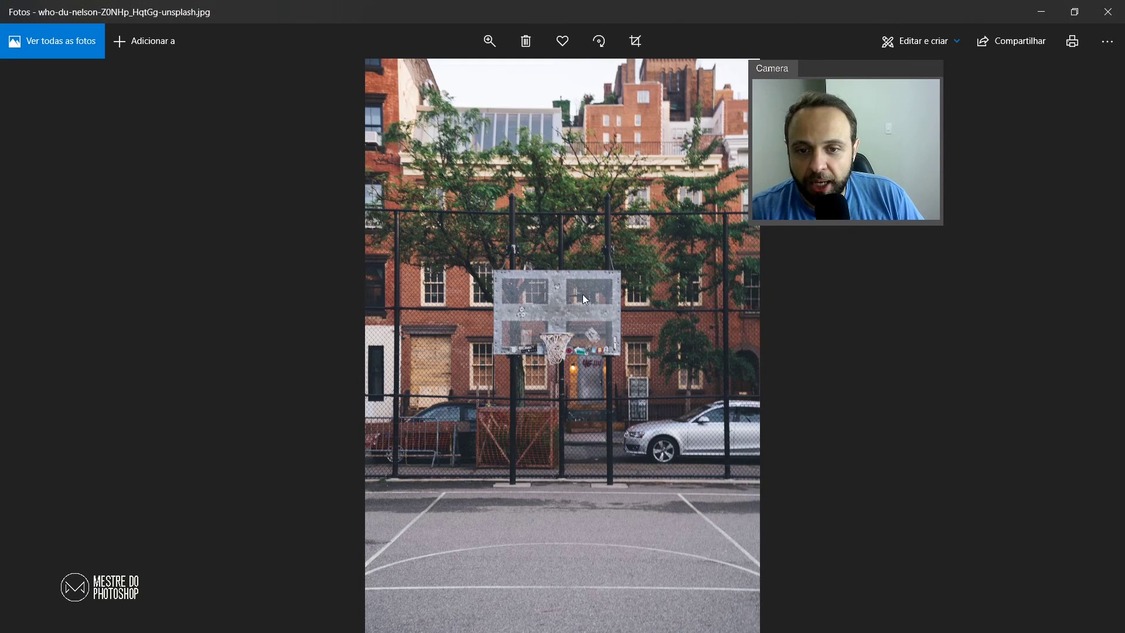
pyautogui.scroll(-2, 583, 294)
pyautogui.scroll(-4, 582, 293)
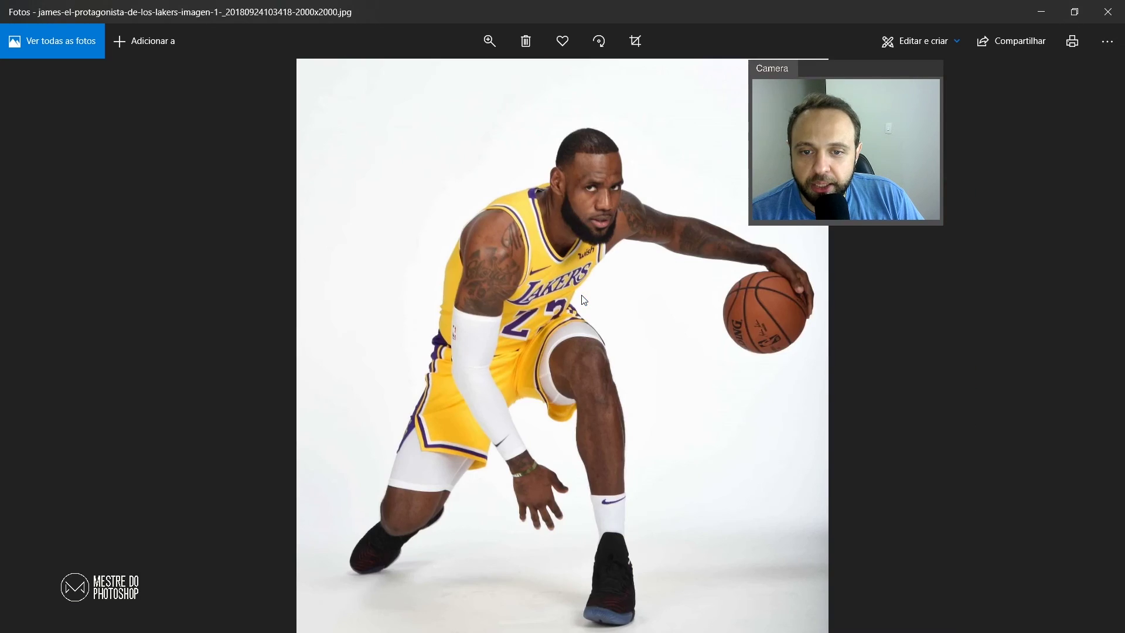
pyautogui.scroll(-1, 582, 298)
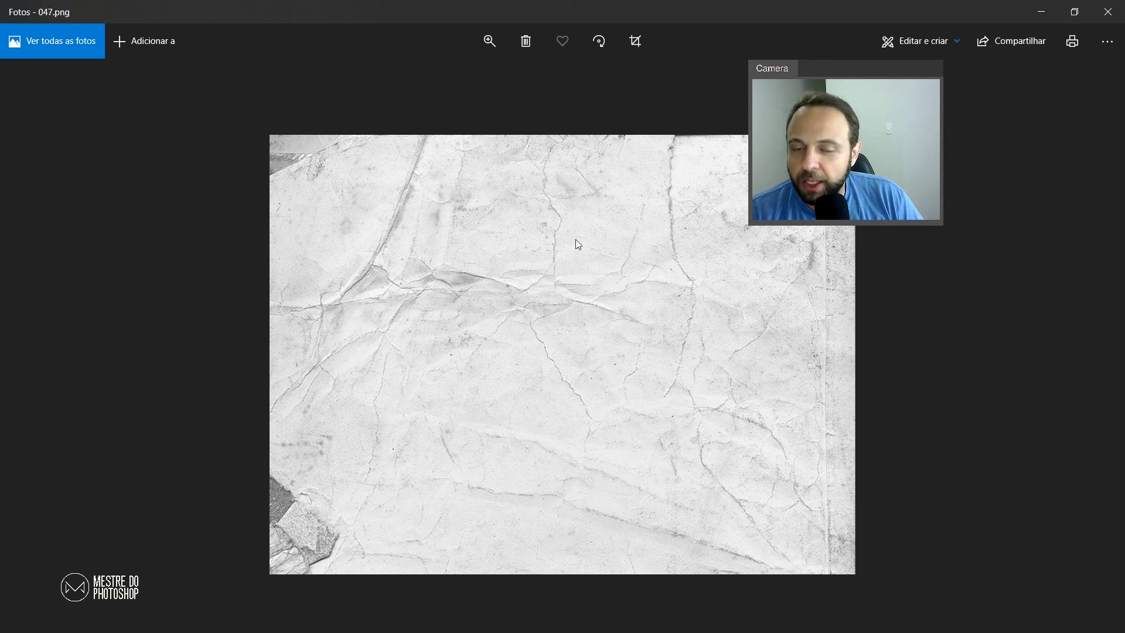
pyautogui.hotkey('alt', 'Tab')
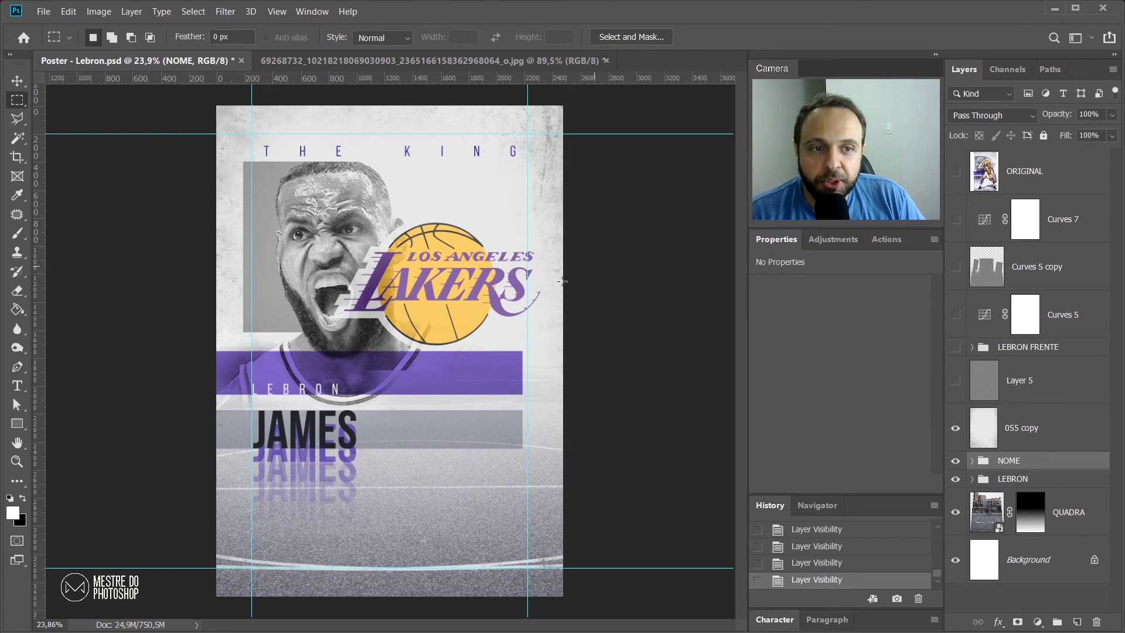
# Step: Isolate the 055 copy texture by hiding NOME, LEBRON and QUADRA, and compare it with the 047.png source image
pyautogui.click(1019, 430)
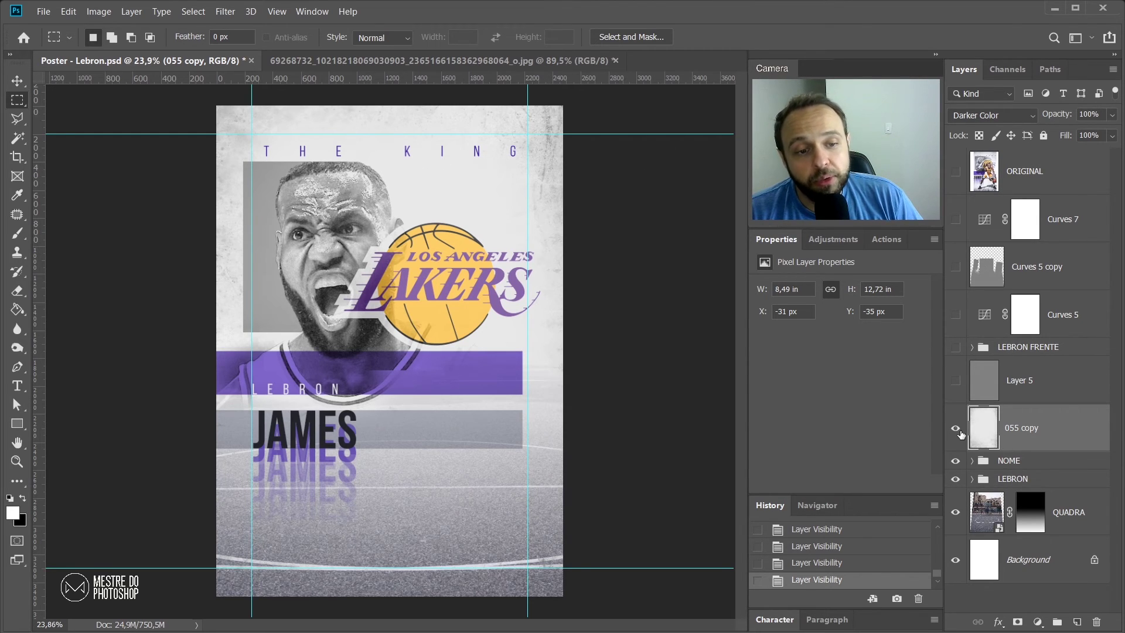
pyautogui.moveTo(956, 463); pyautogui.dragTo(959, 514)
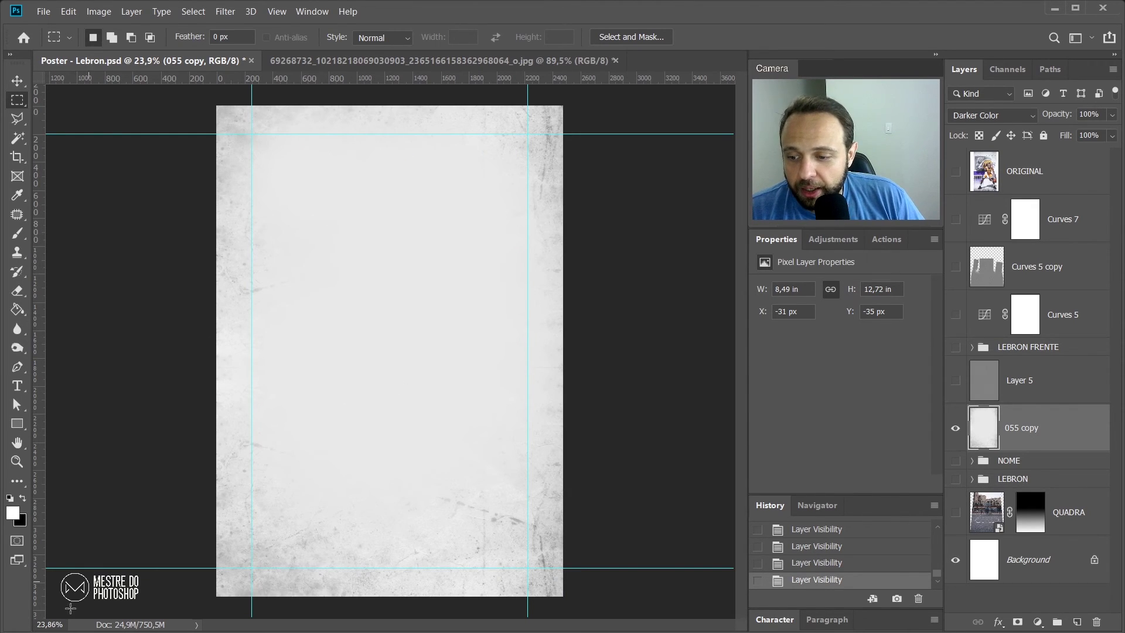
pyautogui.click(241, 632)
pyautogui.click(158, 607)
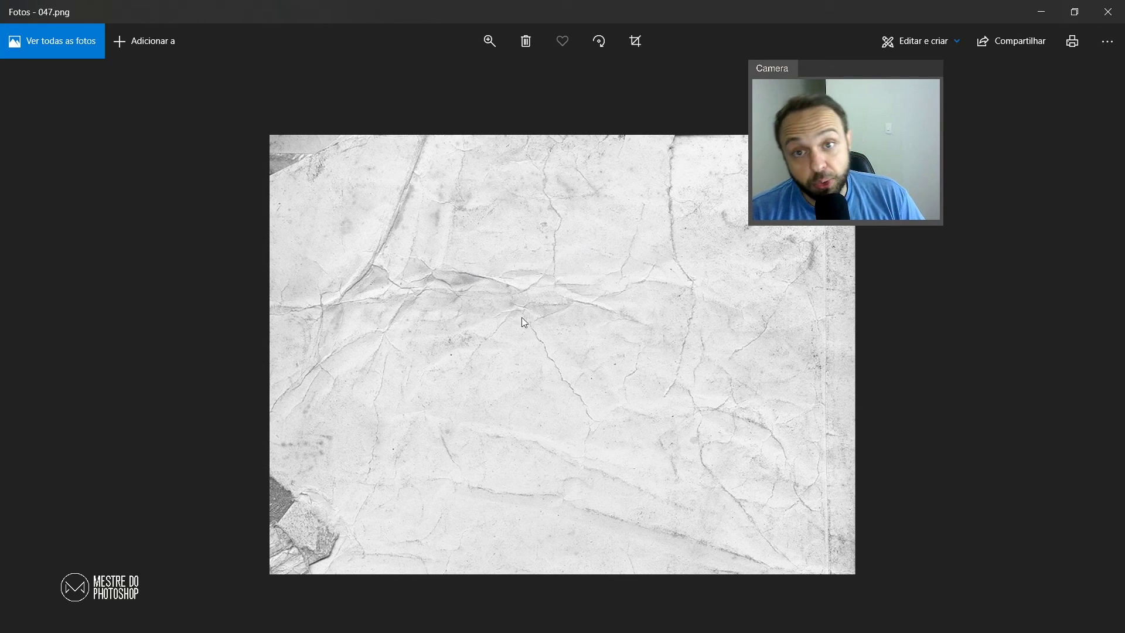
pyautogui.hotkey('alt', 'Tab')
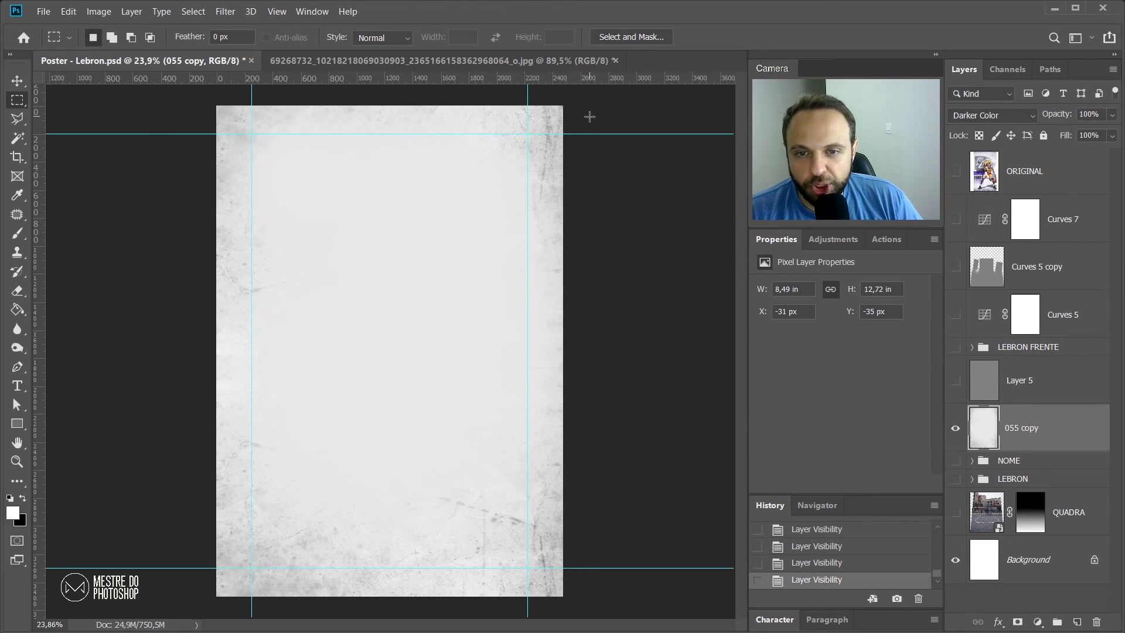
# Step: Show NOME, LEBRON and QUADRA again, then turn on and select the gray Layer 5 above the texture
pyautogui.click(956, 462)
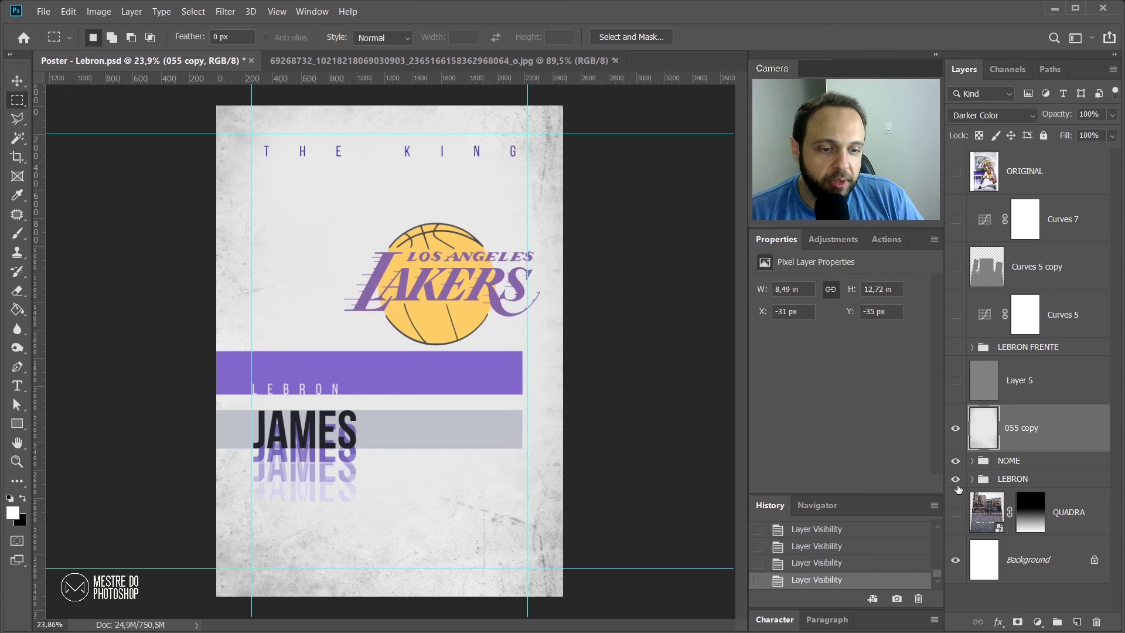
pyautogui.click(956, 480)
pyautogui.click(956, 512)
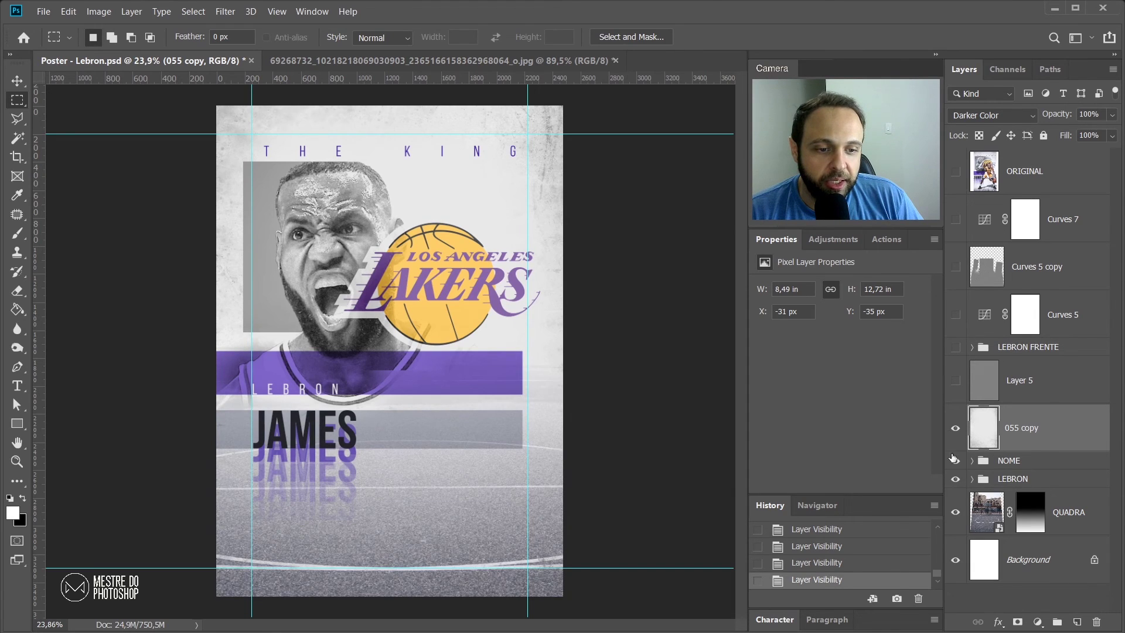
pyautogui.click(957, 381)
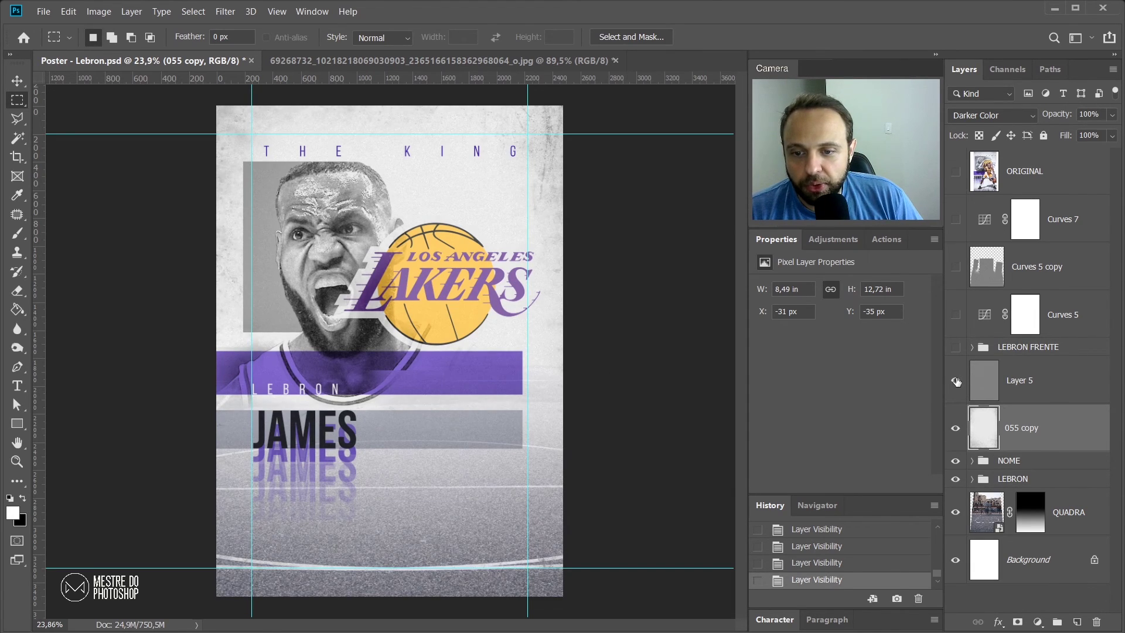
pyautogui.click(1040, 387)
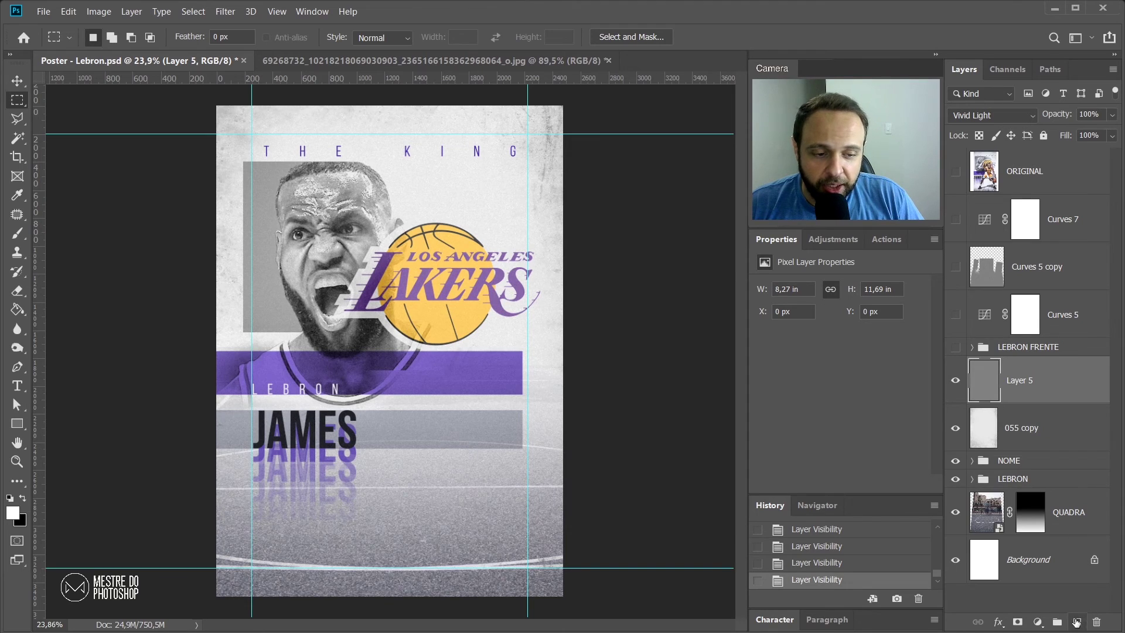
# Step: Try the mid-gray 808080 as foreground color and bring up the available filters without applying one
pyautogui.click(13, 514)
pyautogui.write('808080')
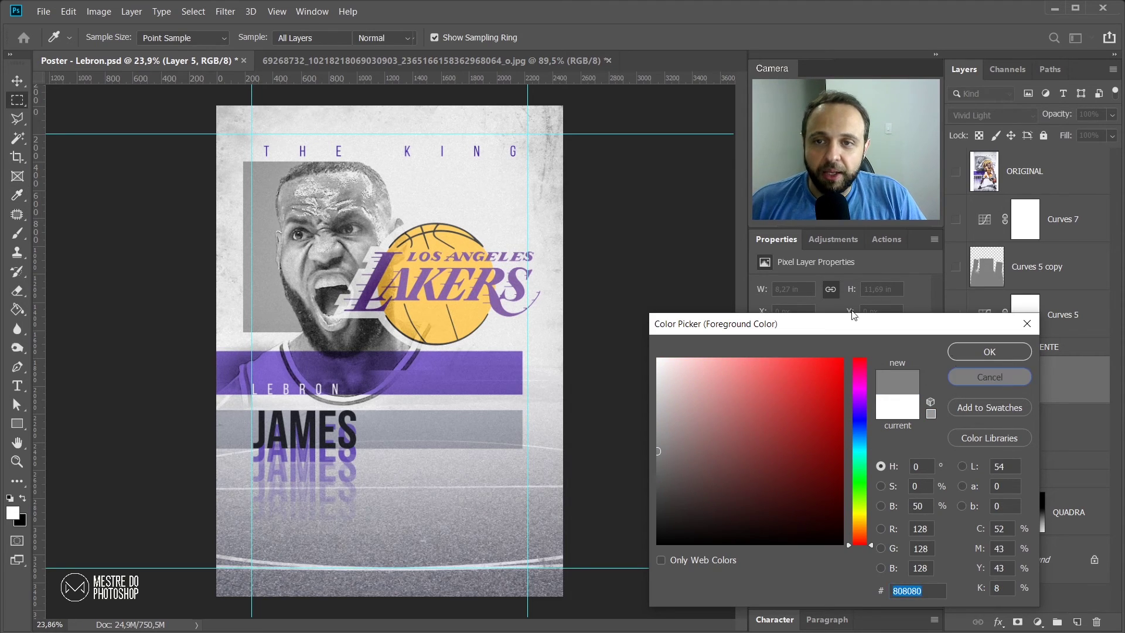
pyautogui.click(1003, 353)
pyautogui.click(227, 12)
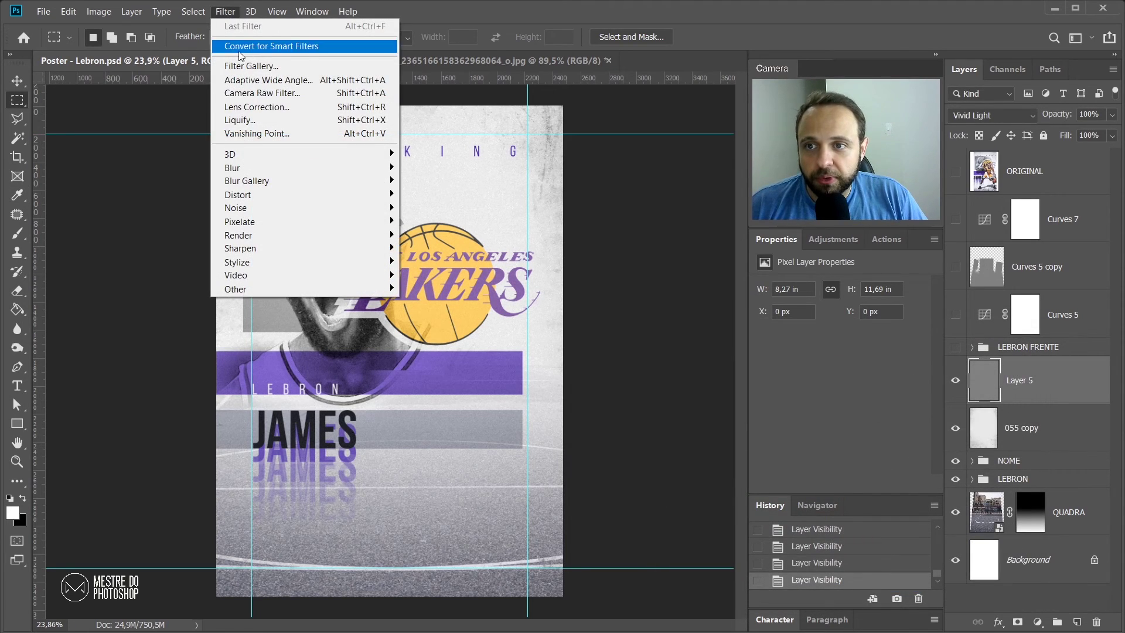
pyautogui.click(593, 17)
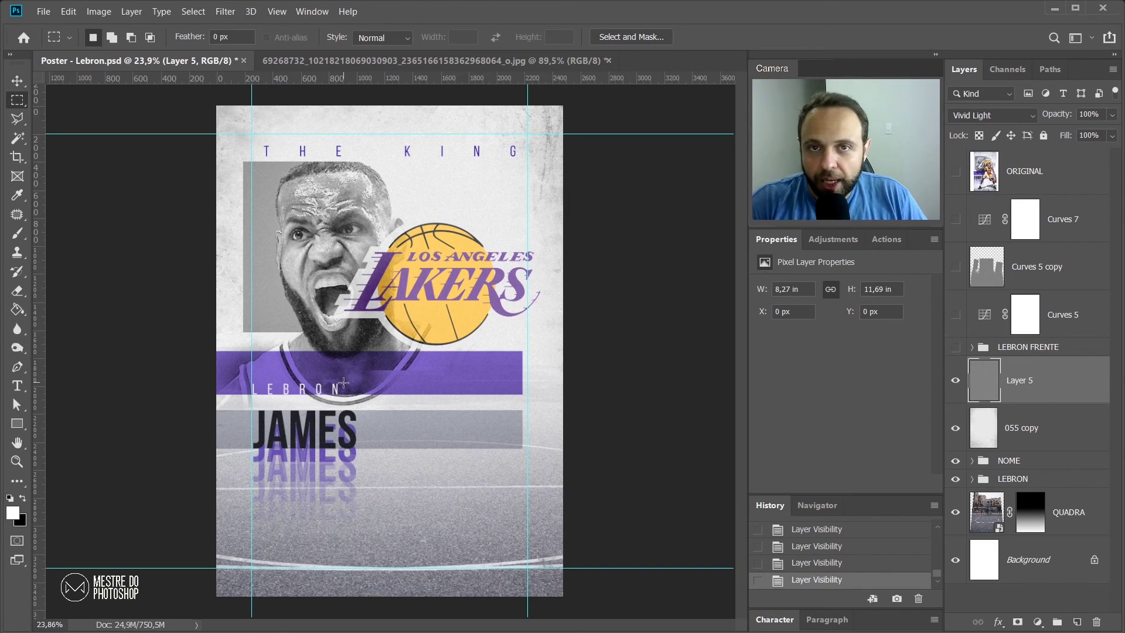
# Step: Examine the grain over the purple bar up close, toggling Layer 5 to compare and leaving it hidden
pyautogui.scroll(9, 552, 381)
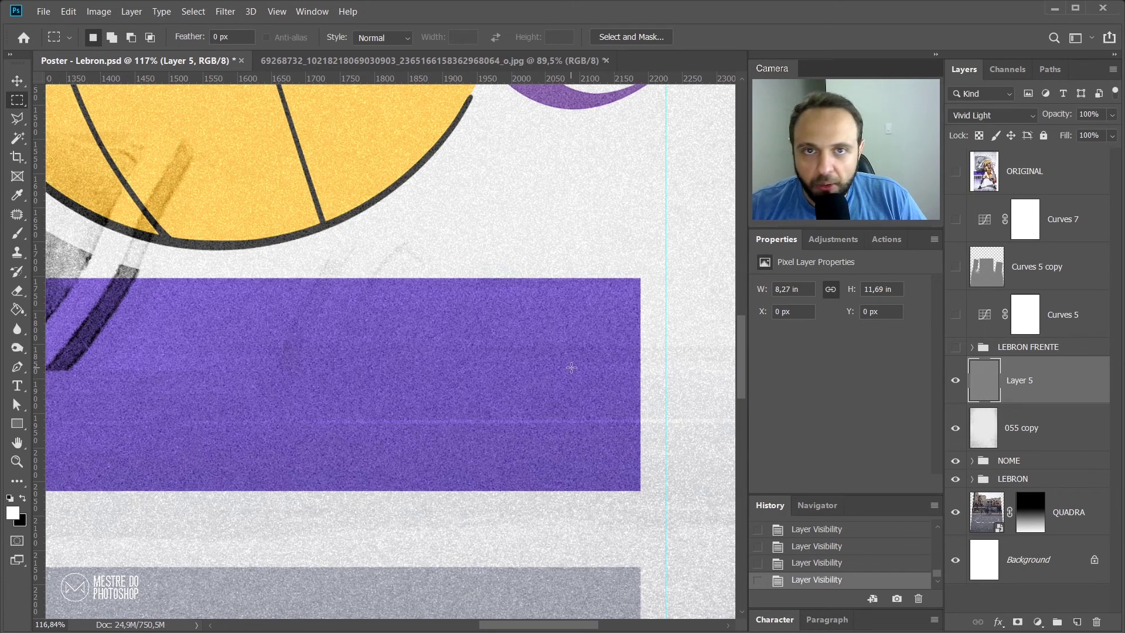
pyautogui.scroll(4, 540, 334)
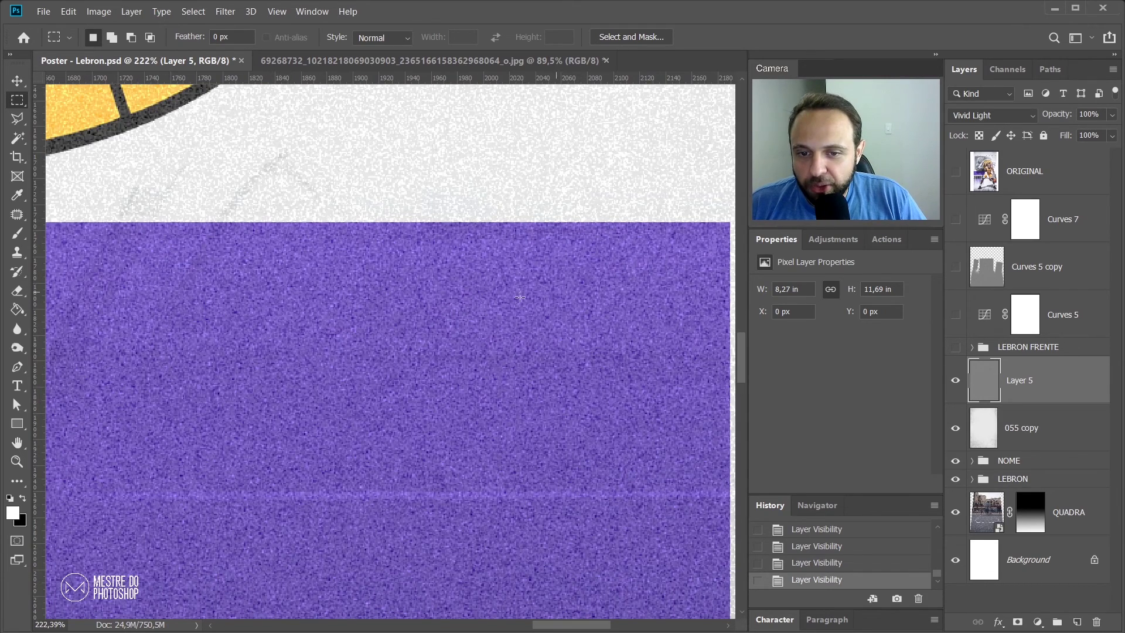
pyautogui.click(958, 384)
pyautogui.click(958, 384)
pyautogui.click(957, 384)
# Step: Examine LeBron's face and the Lakers logo without the grain, then turn Layer 5 back on and view the whole poster
pyautogui.scroll(-12, 469, 324)
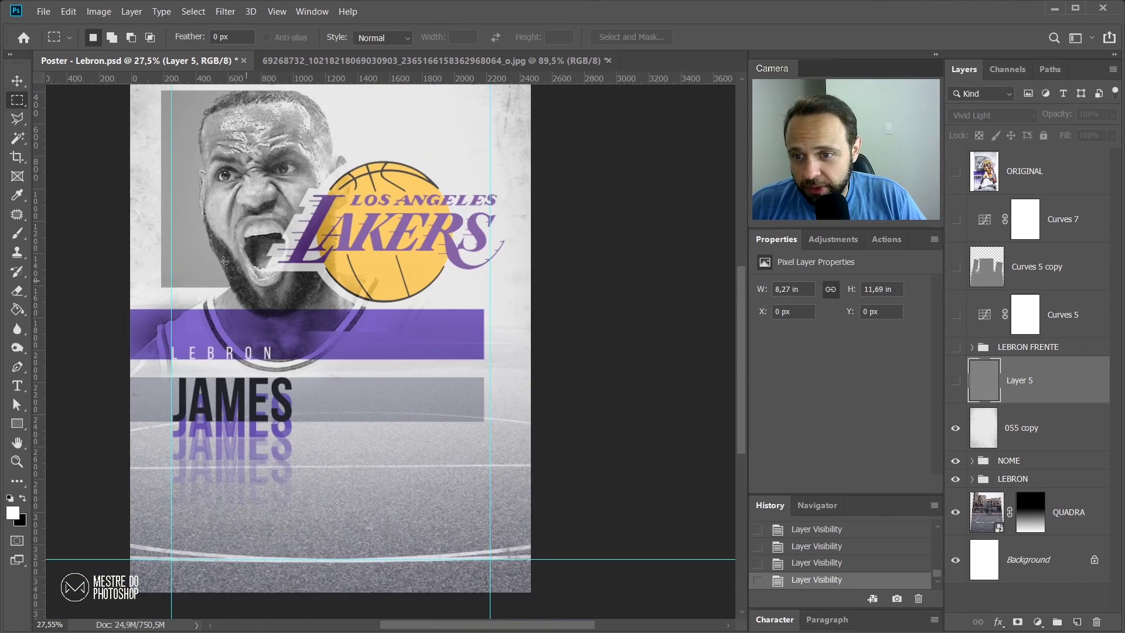
pyautogui.scroll(3, 224, 260)
pyautogui.scroll(4, 356, 233)
pyautogui.moveTo(366, 225); pyautogui.dragTo(394, 435)
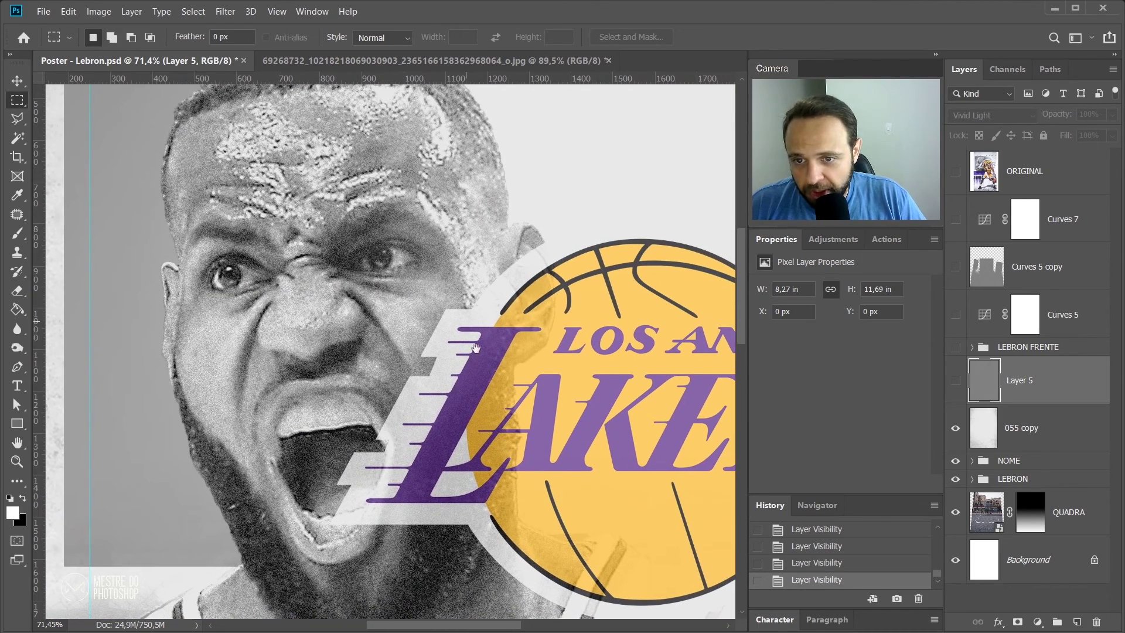
pyautogui.click(956, 380)
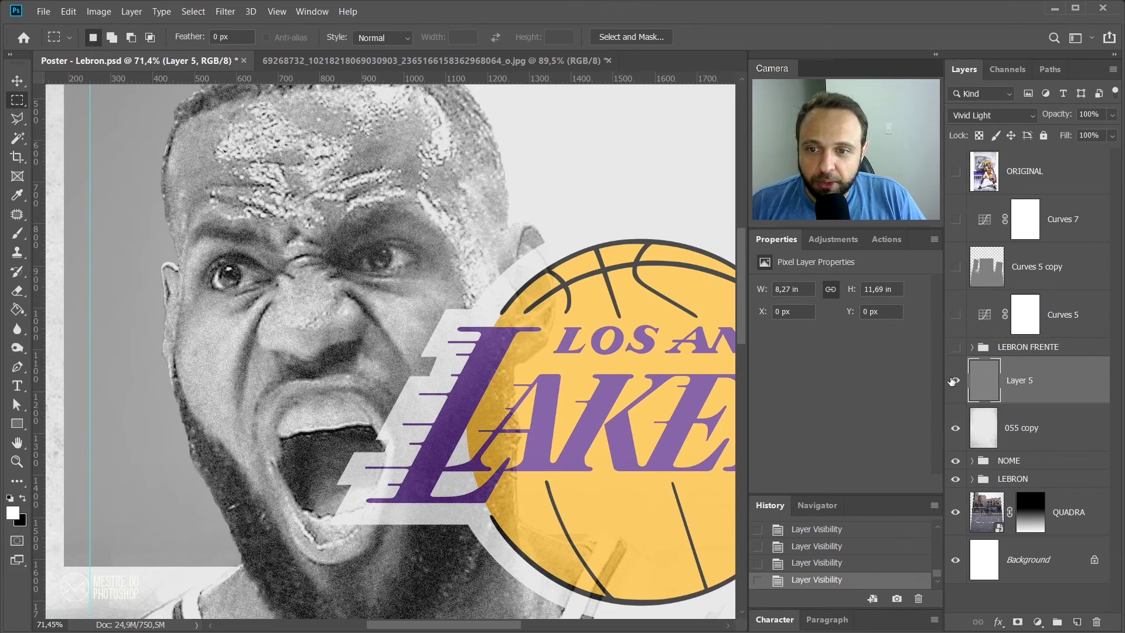
pyautogui.hotkey('ctrl', '0')
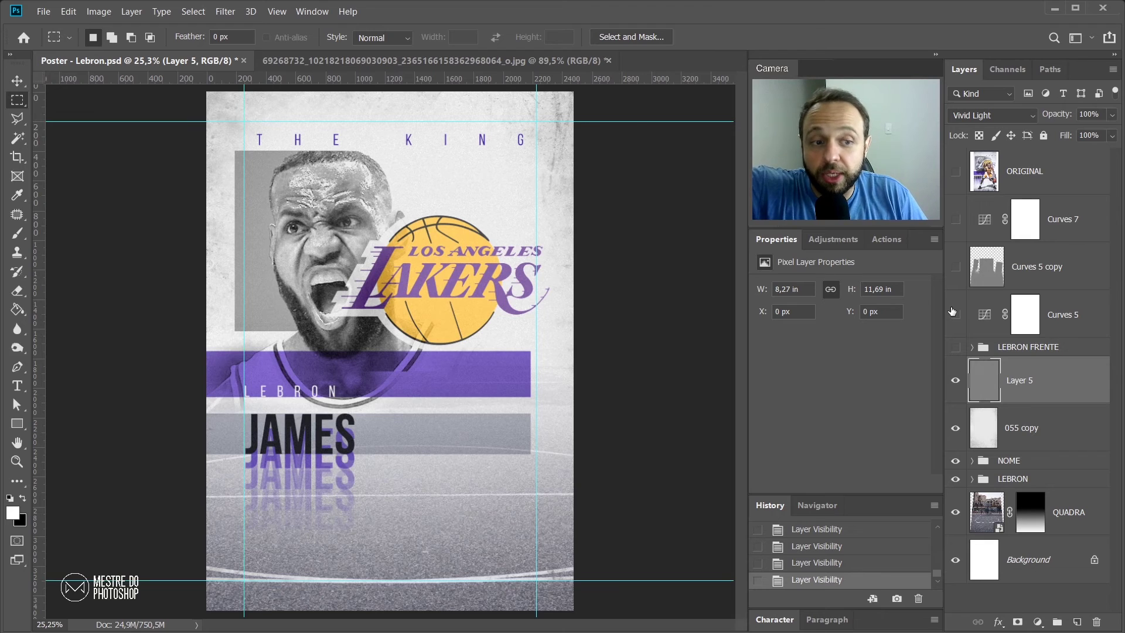
# Step: Show the LEBRON FRENTE group and expand it together with its nested Group 1
pyautogui.click(955, 350)
pyautogui.click(973, 348)
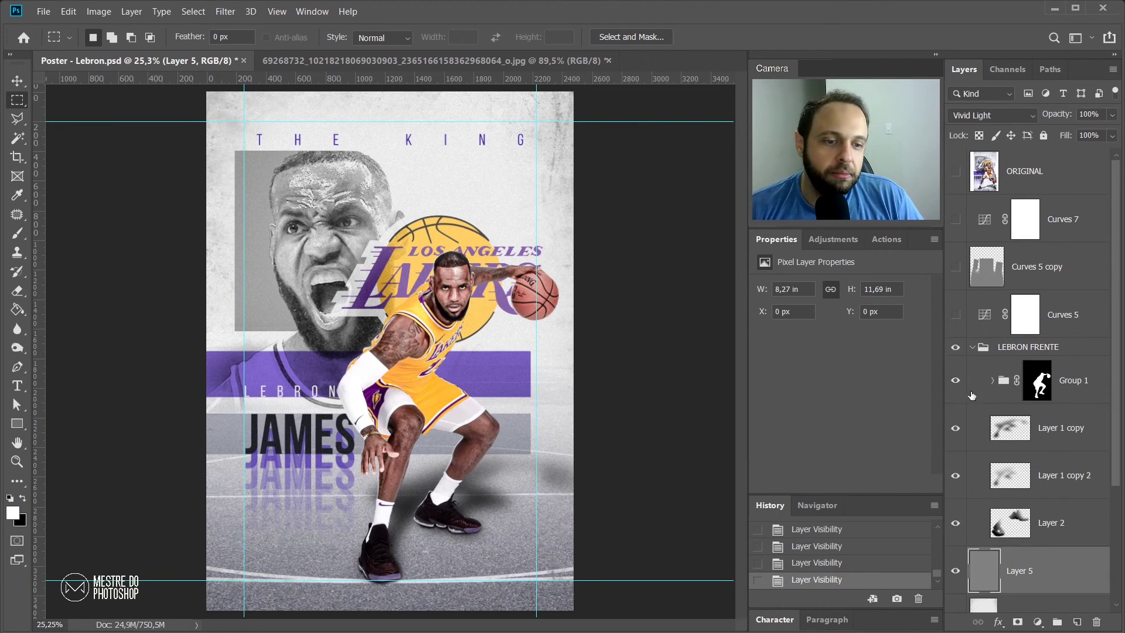
pyautogui.click(993, 381)
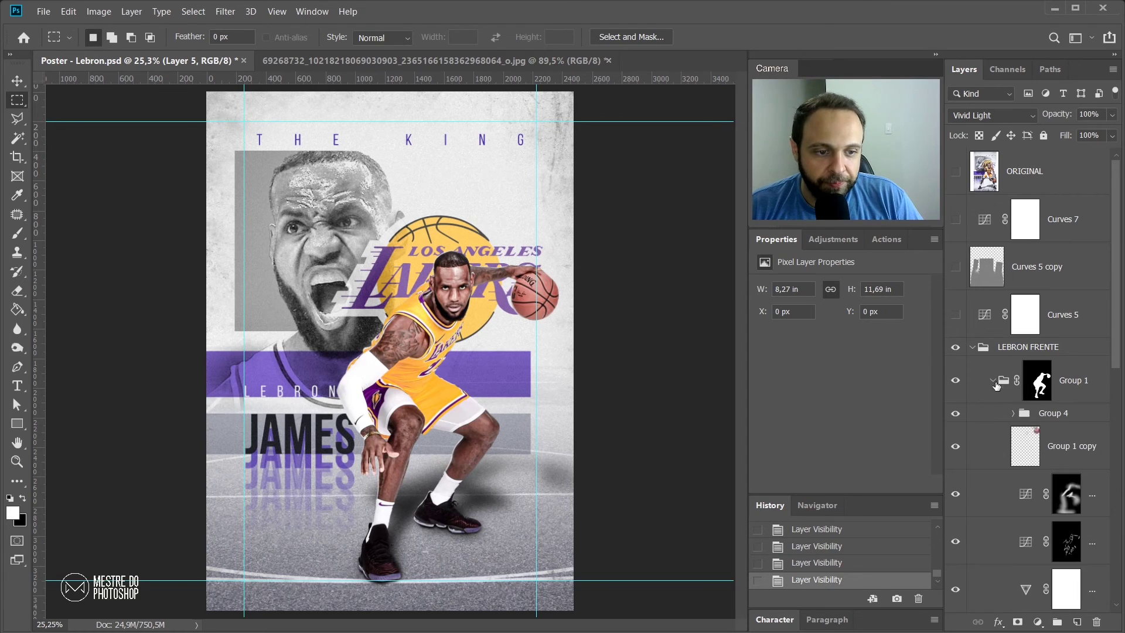
# Step: Toggle Group 4 inside Group 1 to compare its effect, leaving it hidden
pyautogui.click(952, 413)
pyautogui.click(952, 412)
pyautogui.click(954, 414)
# Step: Disable the layer masks of Group 1 and the dribbling LeBron photo to examine the cutout, then re-enable both
pyautogui.scroll(-3, 1031, 322)
pyautogui.keyDown('shift'); pyautogui.click(1037, 238); pyautogui.keyUp('shift')
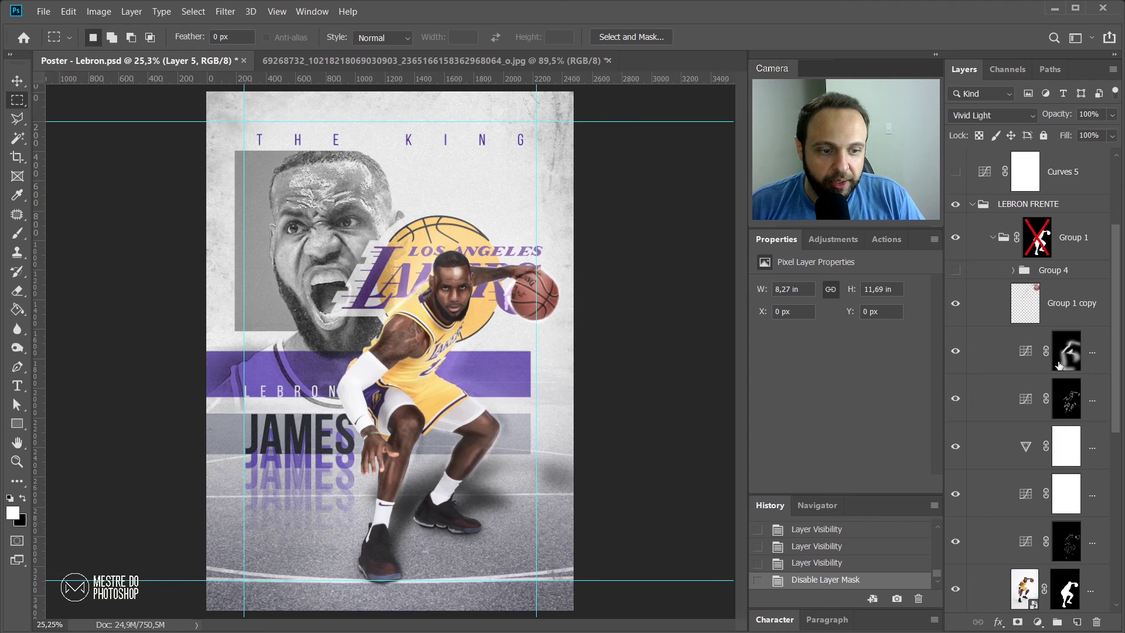
pyautogui.scroll(-1, 1062, 584)
pyautogui.keyDown('shift'); pyautogui.click(1062, 584); pyautogui.keyUp('shift')
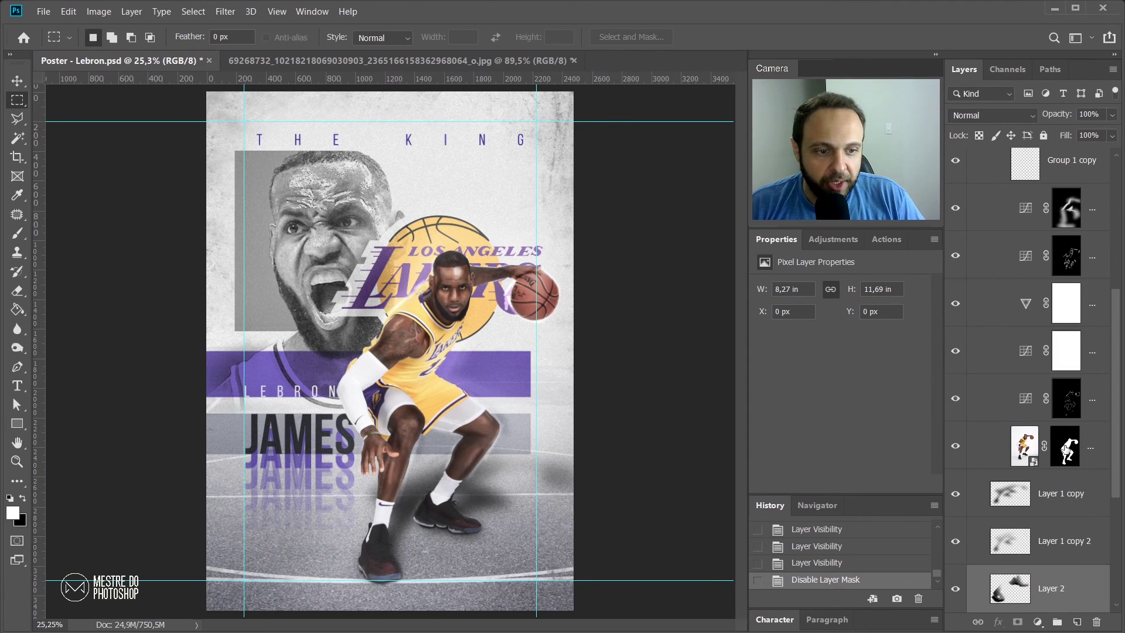
pyautogui.keyDown('shift'); pyautogui.click(1066, 447); pyautogui.keyUp('shift')
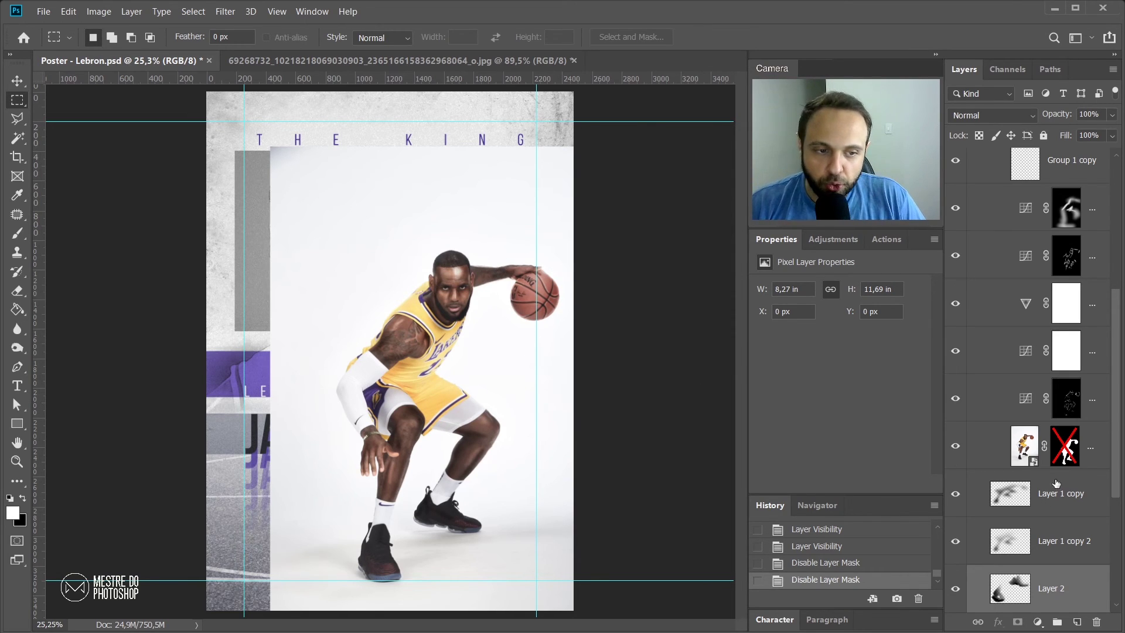
pyautogui.keyDown('shift'); pyautogui.click(1073, 448); pyautogui.keyUp('shift')
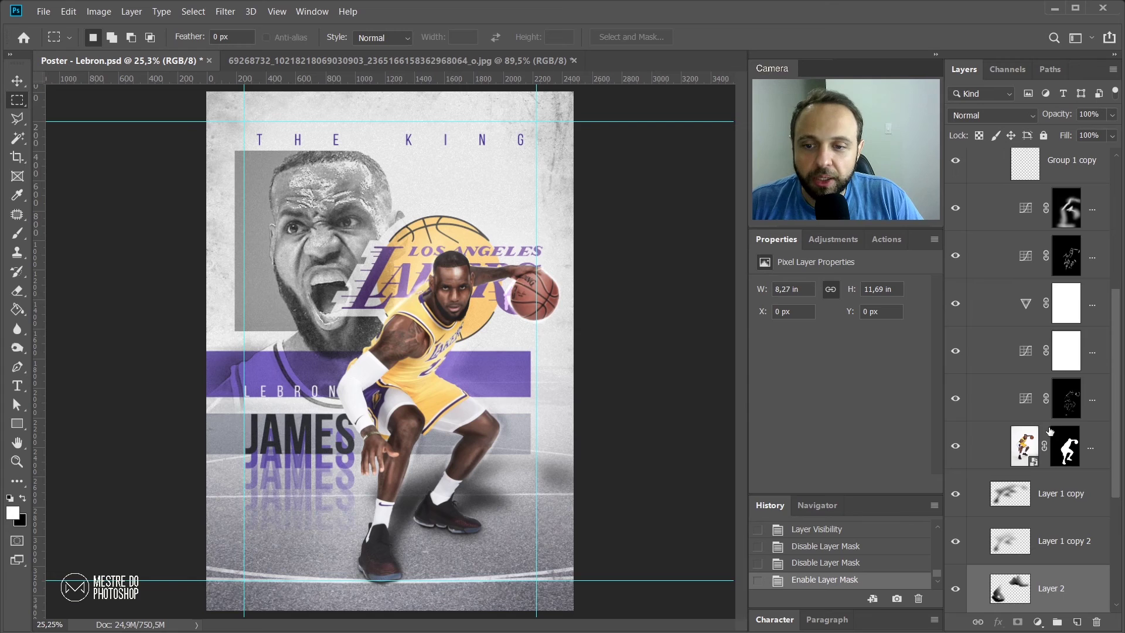
pyautogui.scroll(3, 1049, 410)
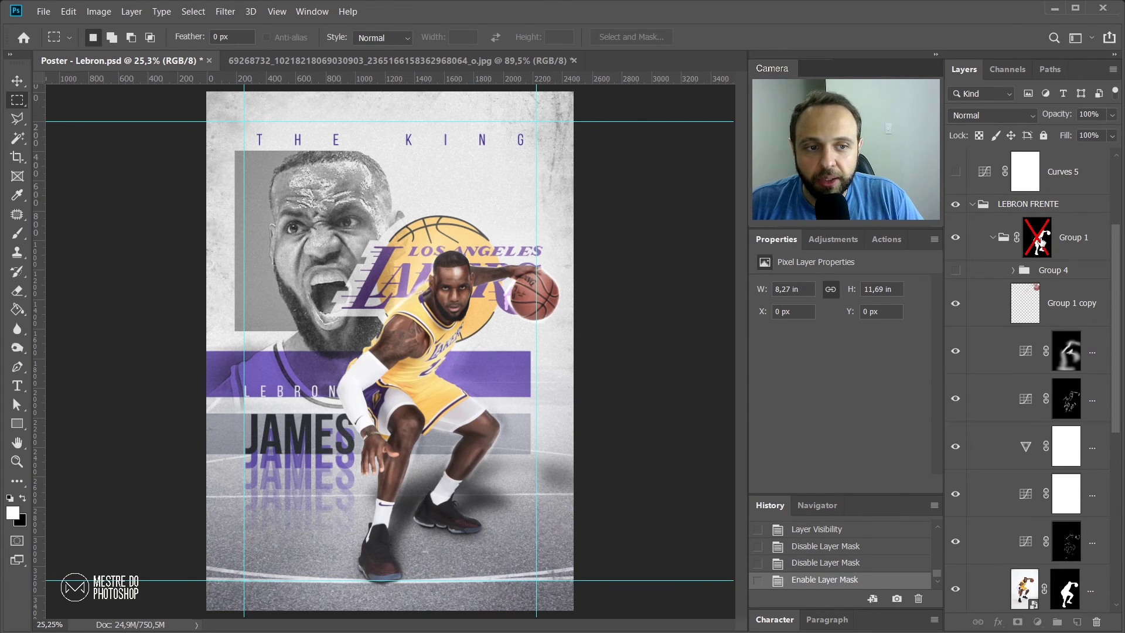
pyautogui.keyDown('shift'); pyautogui.click(1040, 240); pyautogui.keyUp('shift')
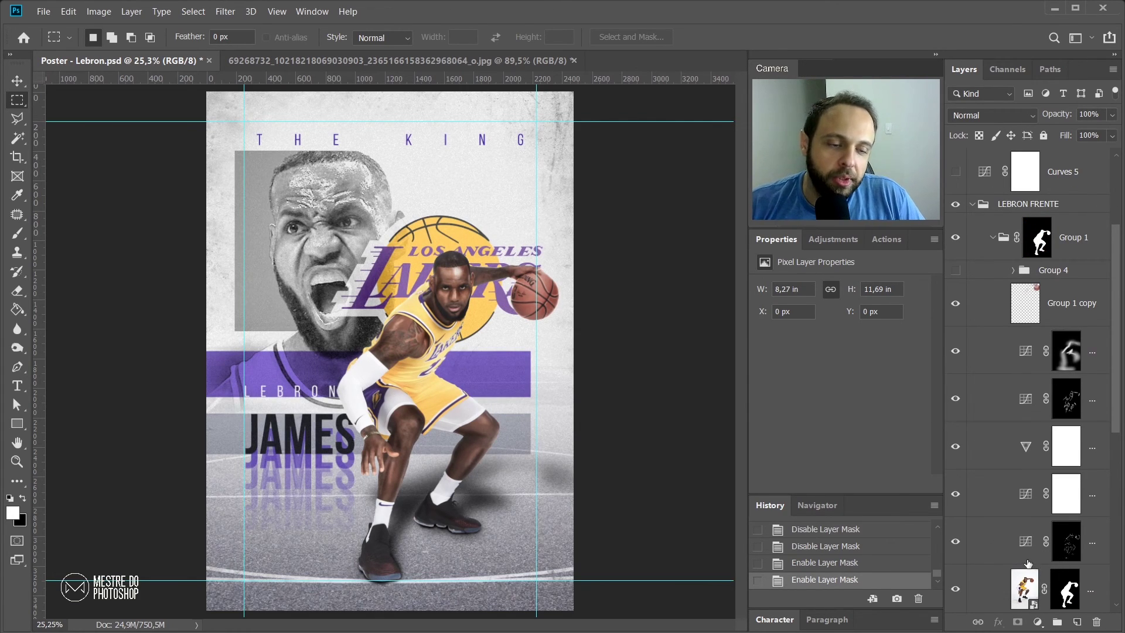
# Step: Hide Group 1 copy and all the adjustment layers above the dribbling LeBron photo to examine the unadjusted figure
pyautogui.moveTo(959, 306); pyautogui.dragTo(957, 545)
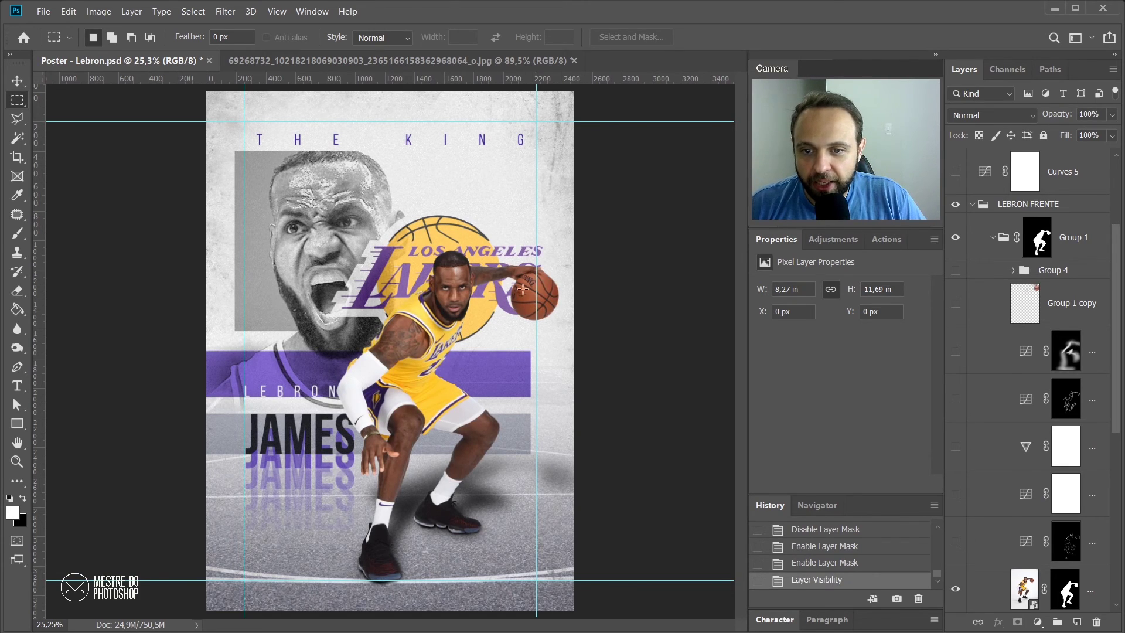
pyautogui.scroll(3, 464, 412)
pyautogui.moveTo(551, 439); pyautogui.dragTo(553, 369)
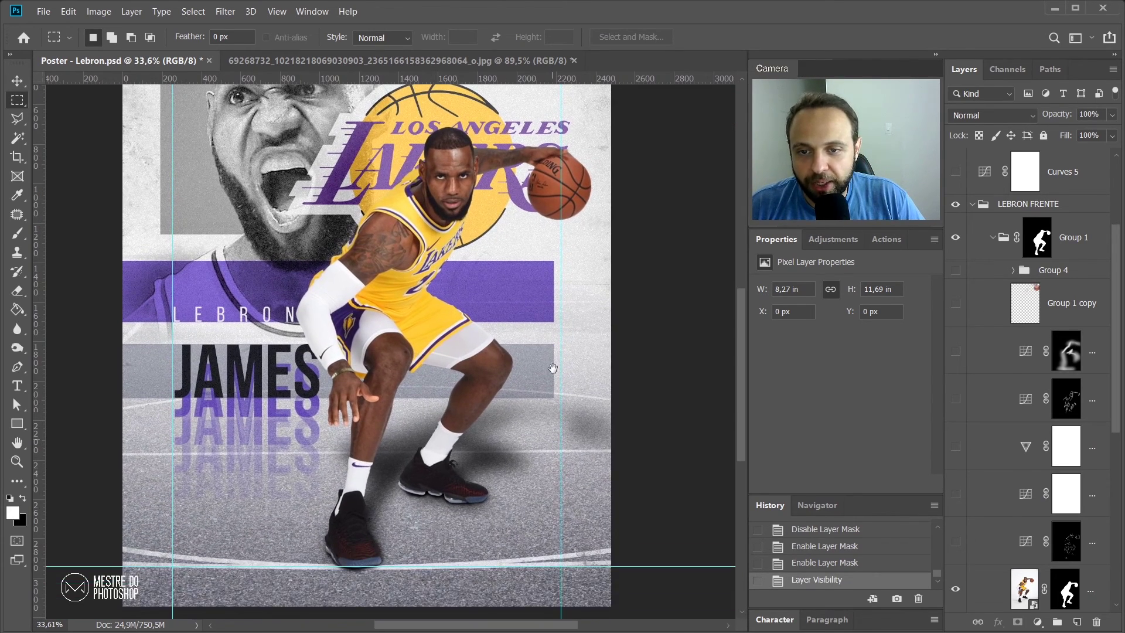
pyautogui.scroll(-2, 1030, 524)
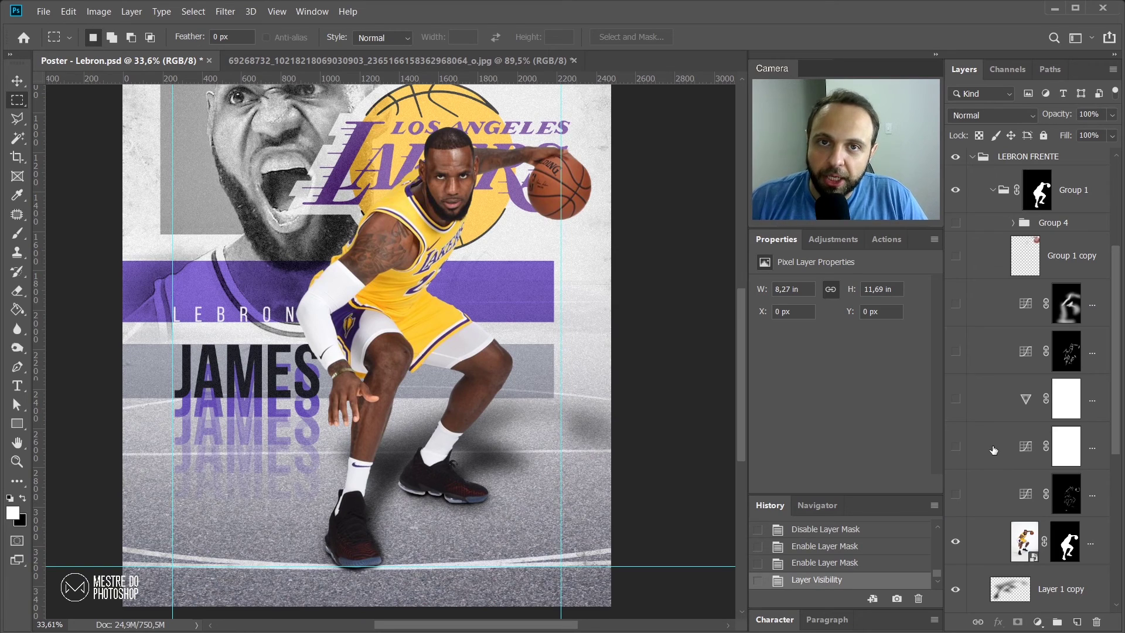
# Step: Show the ORIGINAL reference poster for comparison, then hide it again and return to the layers of Group 1
pyautogui.scroll(3, 1037, 298)
pyautogui.click(956, 172)
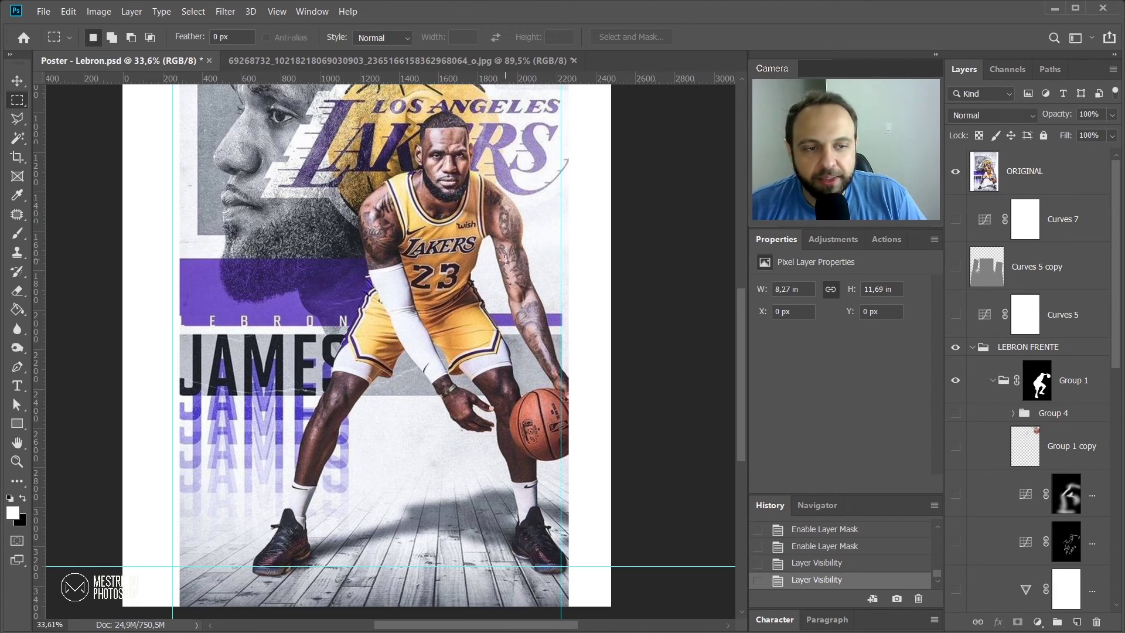
pyautogui.click(957, 174)
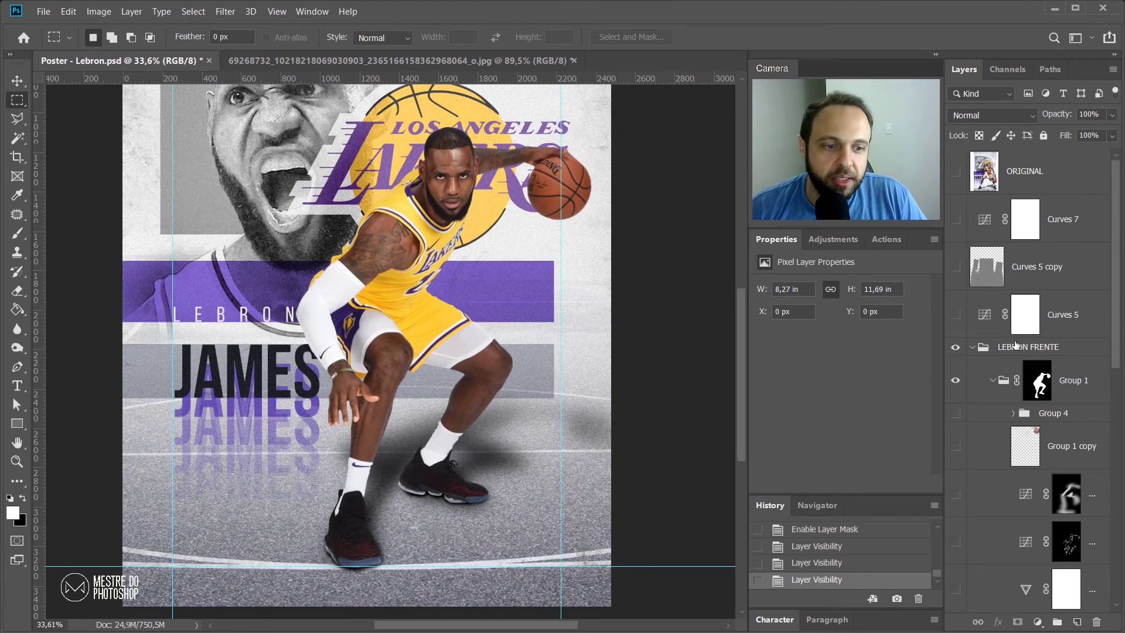
pyautogui.scroll(-5, 956, 481)
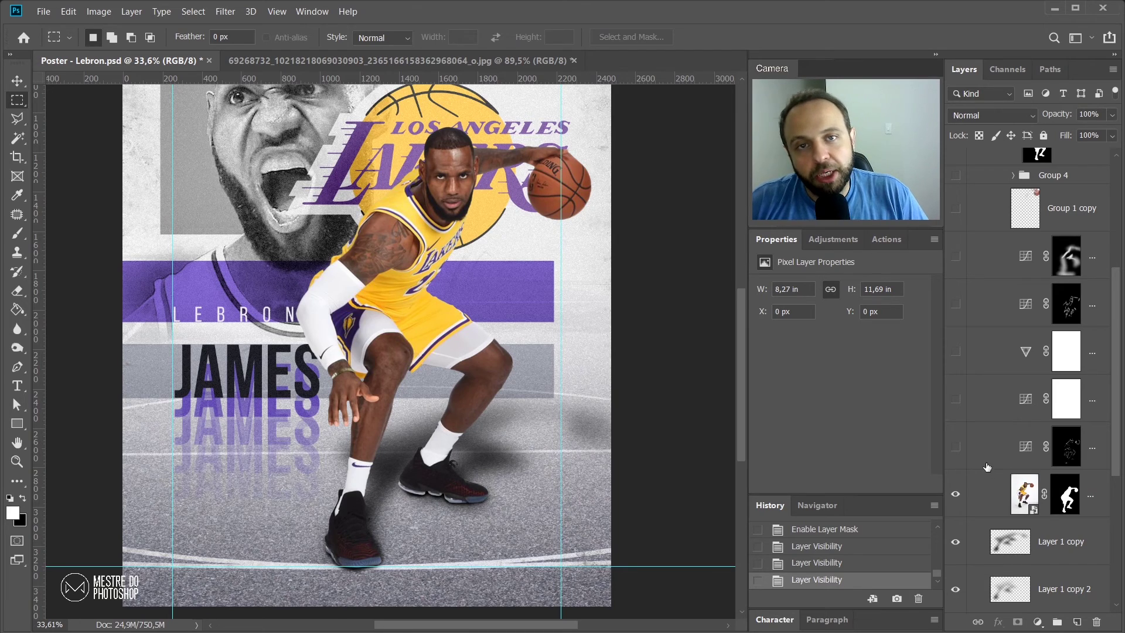
# Step: Turn on the Curves 1 layer, preview its mask as a selection, deselect, and toggle the layer to compare
pyautogui.click(957, 447)
pyautogui.click(1072, 455)
pyautogui.keyDown('ctrl'); pyautogui.click(1072, 455); pyautogui.keyUp('ctrl')
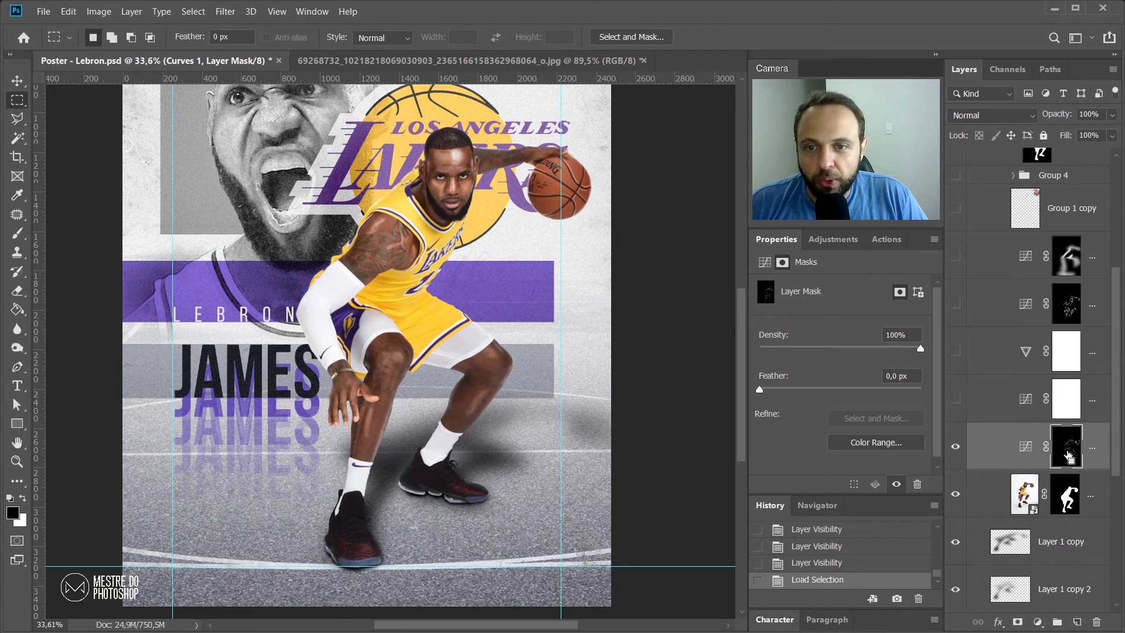
pyautogui.hotkey('ctrl', 'd')
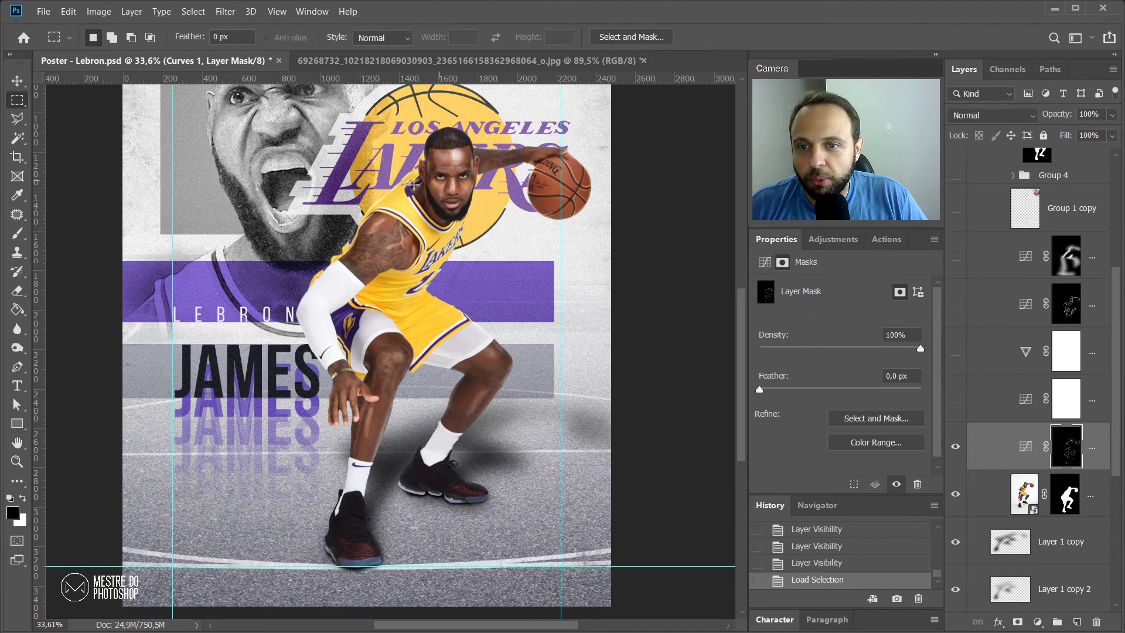
pyautogui.click(956, 448)
pyautogui.click(957, 448)
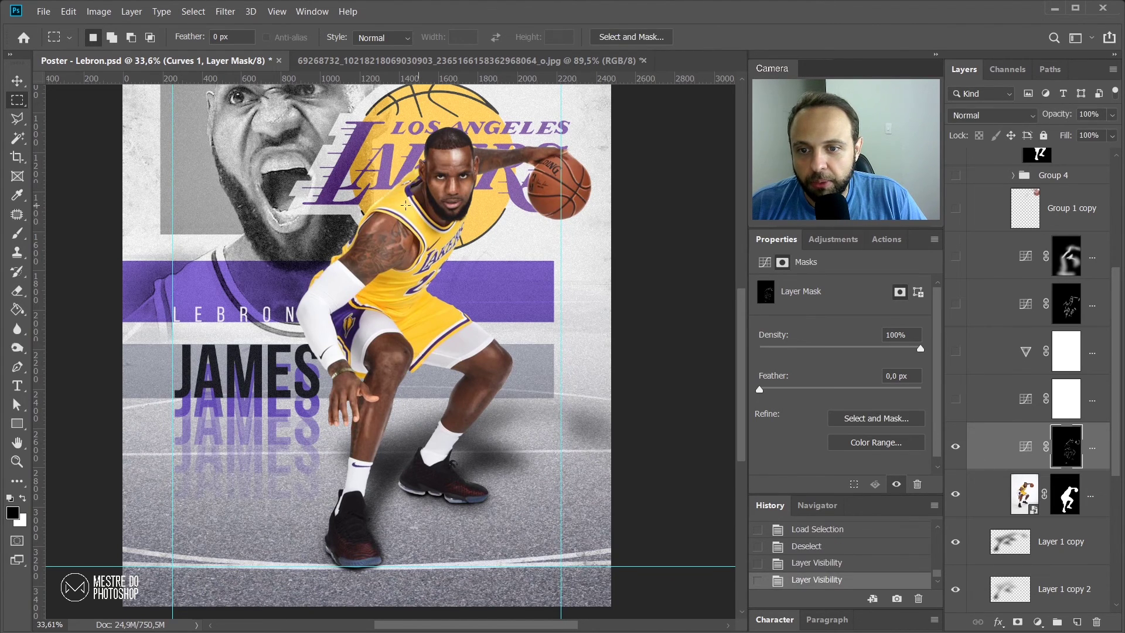
# Step: Compare LeBron's upper body with and without Curves 1, then inspect the layer's curve and its mask
pyautogui.scroll(3, 400, 272)
pyautogui.click(957, 448)
pyautogui.click(956, 448)
pyautogui.moveTo(543, 221); pyautogui.dragTo(528, 319)
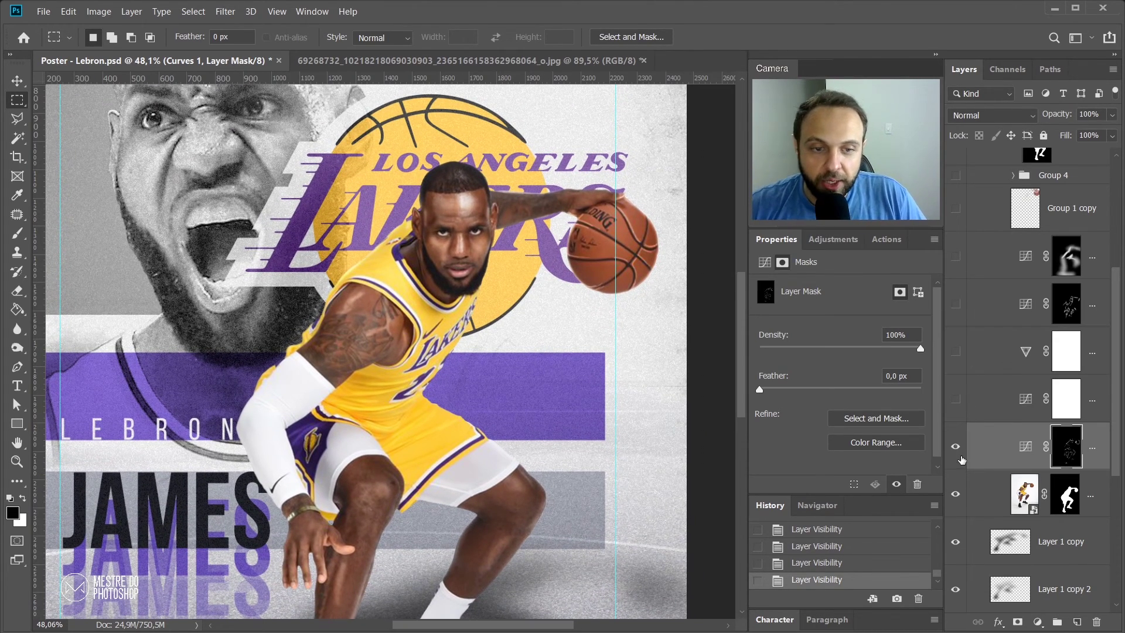
pyautogui.click(956, 448)
pyautogui.click(956, 448)
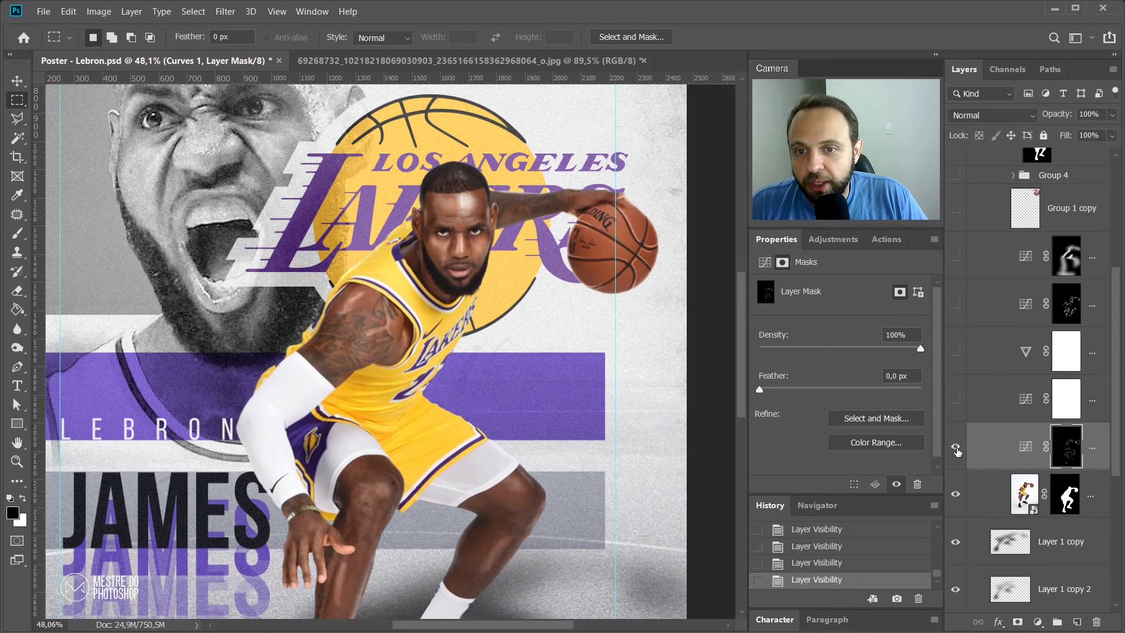
pyautogui.click(1026, 447)
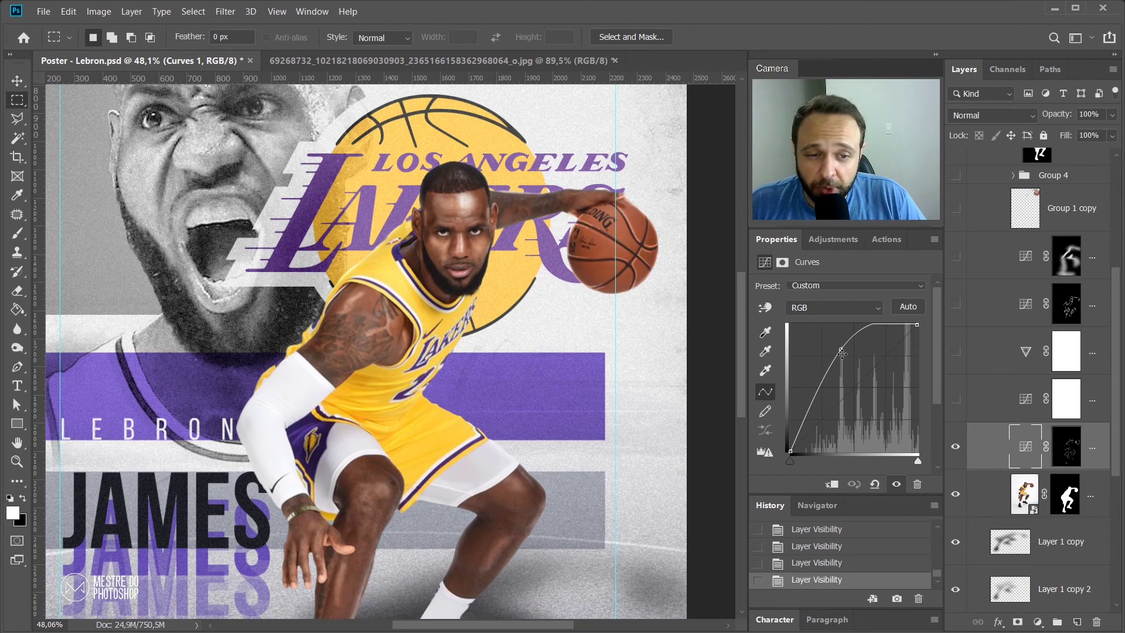
pyautogui.click(1067, 450)
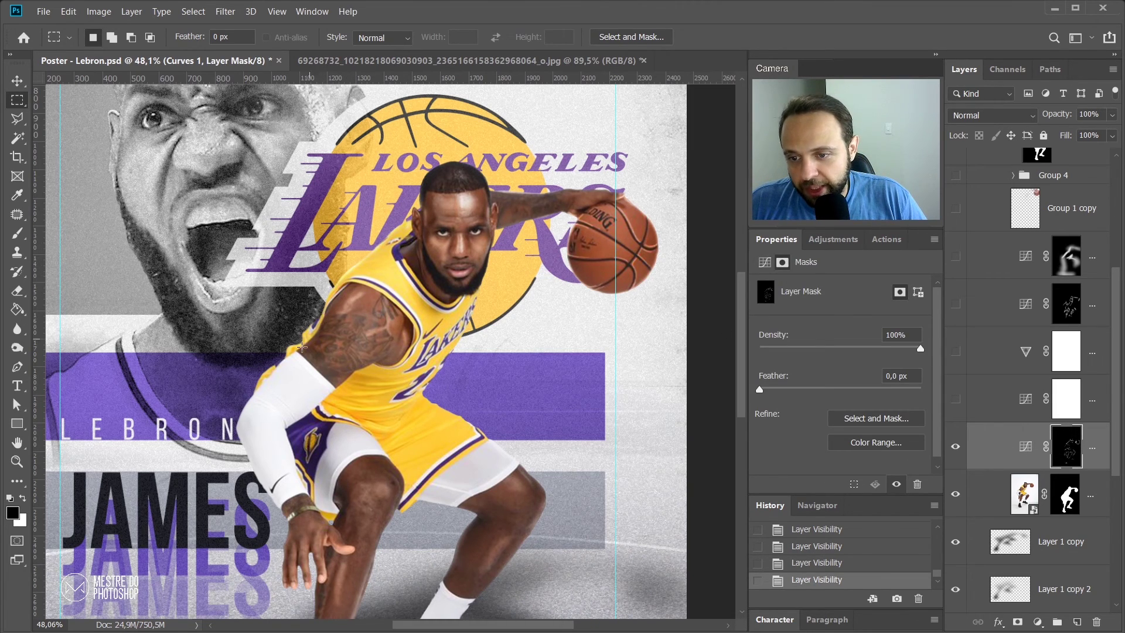
# Step: Compare LeBron's legs and shoes with Curves 1 off and on, leaving the layer visible
pyautogui.moveTo(584, 508); pyautogui.dragTo(573, 286)
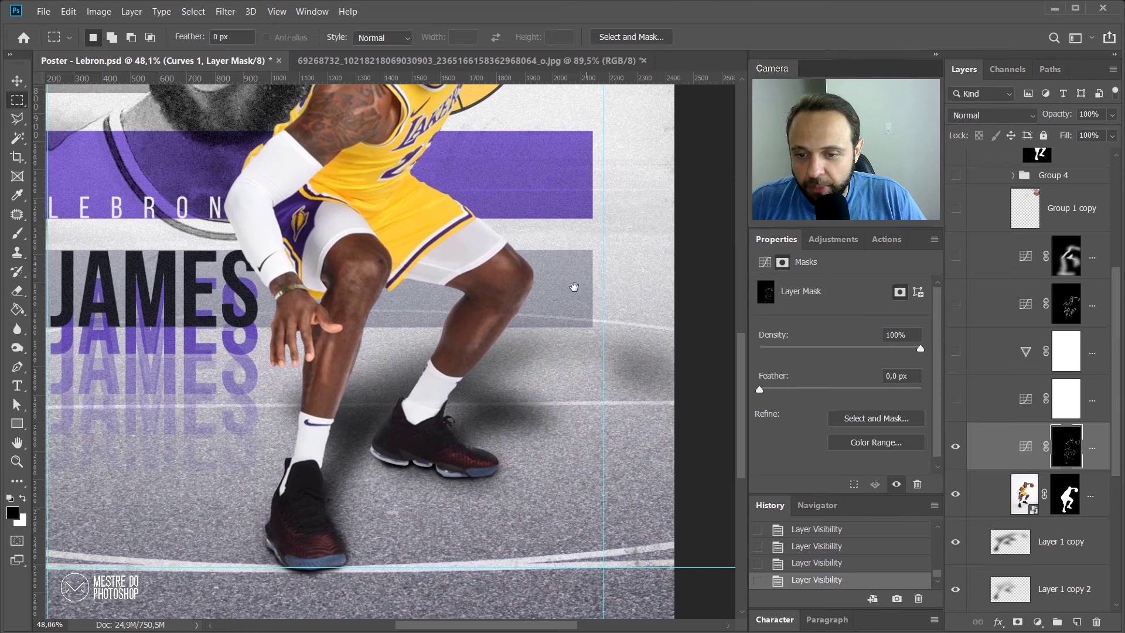
pyautogui.click(959, 450)
pyautogui.click(956, 448)
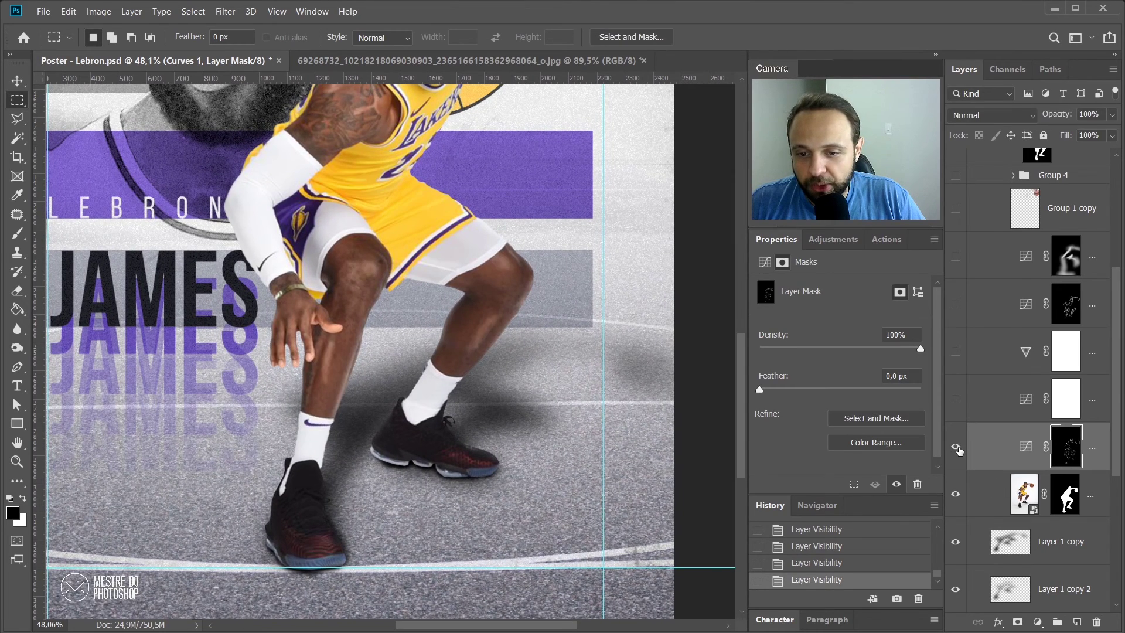
pyautogui.click(957, 449)
pyautogui.click(956, 449)
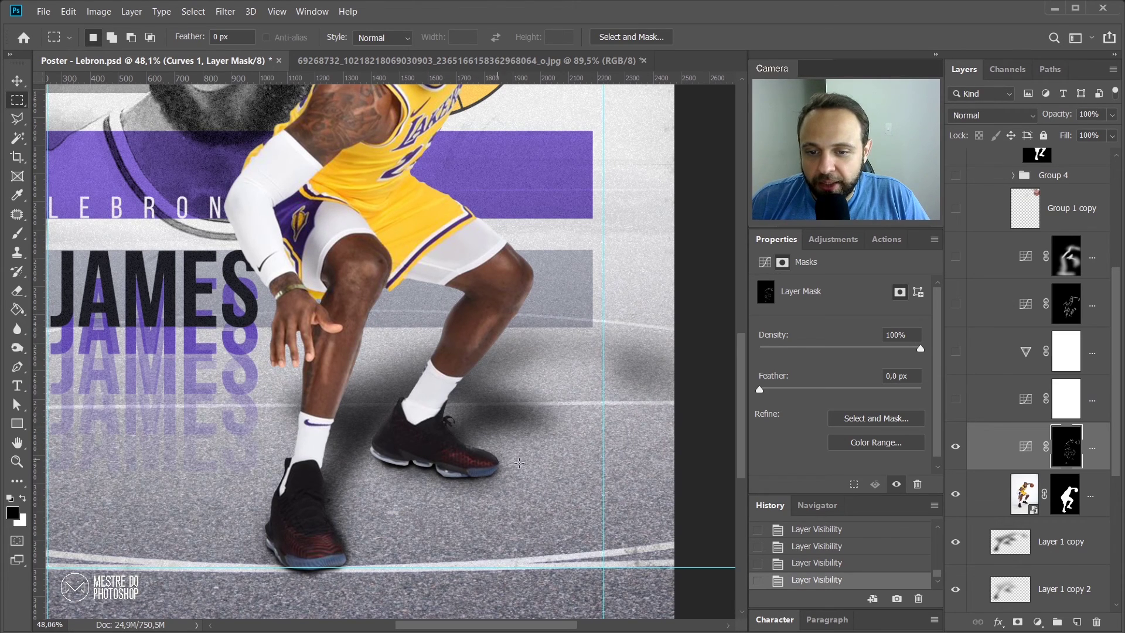
# Step: Compare LeBron's face, arms and jersey with Curves 1 off and on
pyautogui.scroll(3, 394, 364)
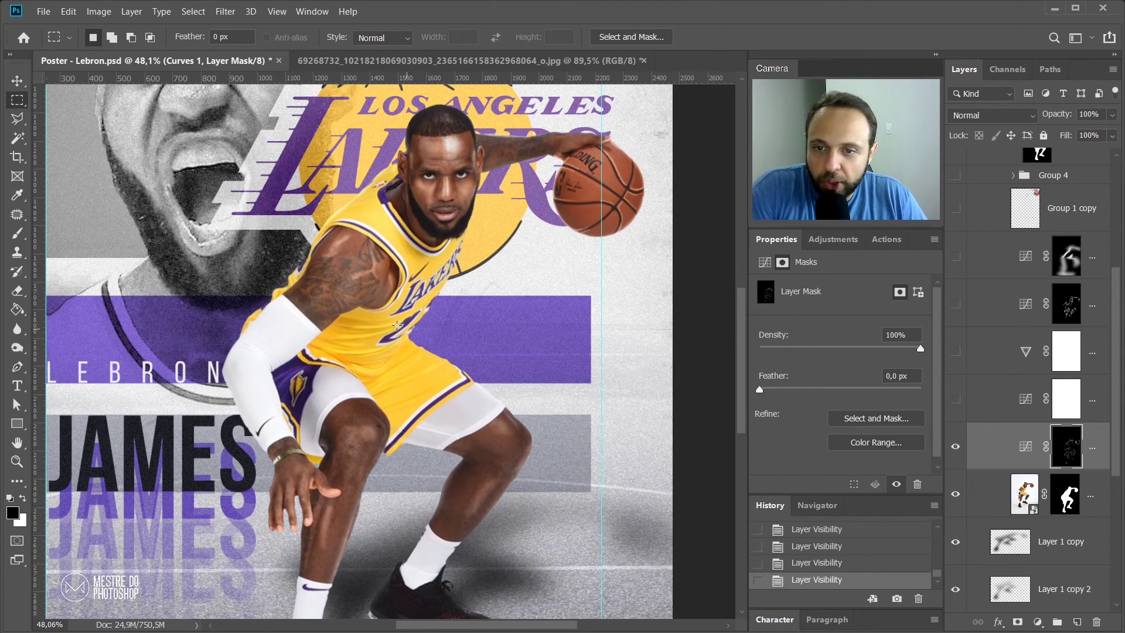
pyautogui.click(956, 448)
pyautogui.click(956, 448)
pyautogui.click(956, 448)
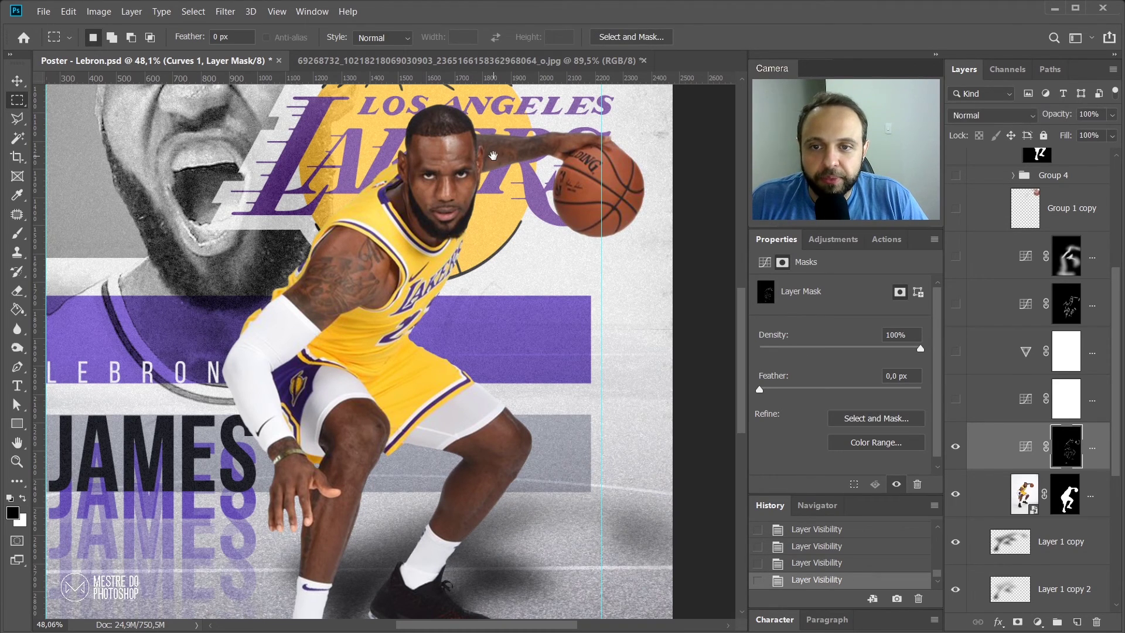
pyautogui.moveTo(442, 136); pyautogui.dragTo(446, 190)
pyautogui.click(955, 450)
pyautogui.click(955, 451)
# Step: Examine the basketball and face up close with Curves 1 toggled, then view the whole poster
pyautogui.scroll(6, 630, 224)
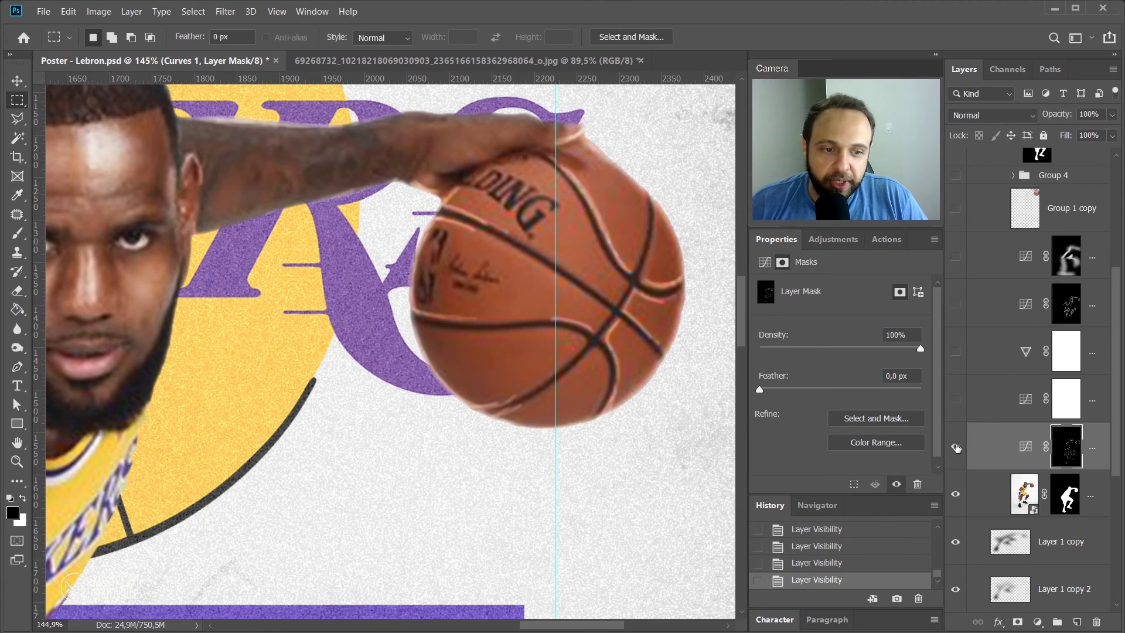
pyautogui.click(955, 448)
pyautogui.click(956, 448)
pyautogui.moveTo(73, 352); pyautogui.dragTo(252, 359)
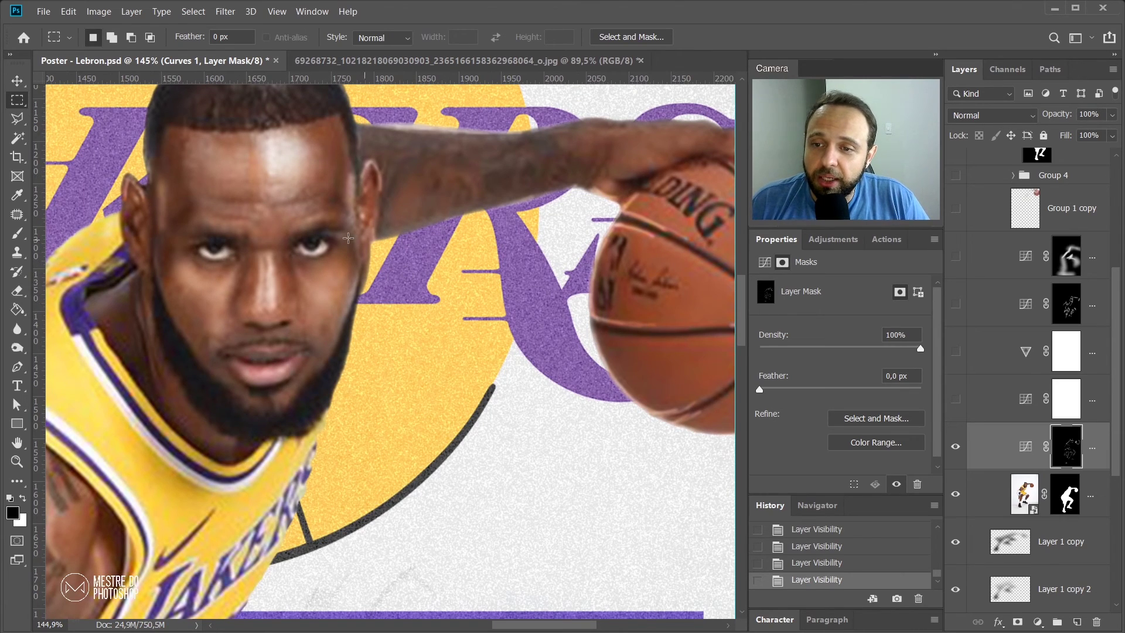
pyautogui.scroll(-8, 307, 246)
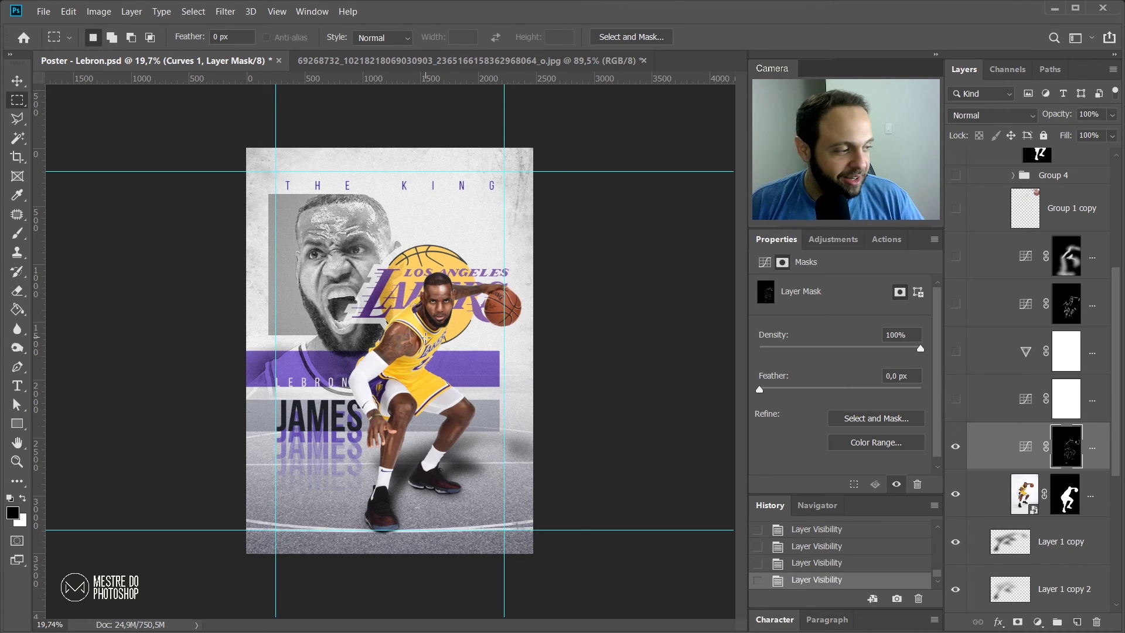
# Step: Toggle Curves 1 repeatedly to compare its highlights across the front figure and ball, leaving it on
pyautogui.scroll(6, 496, 330)
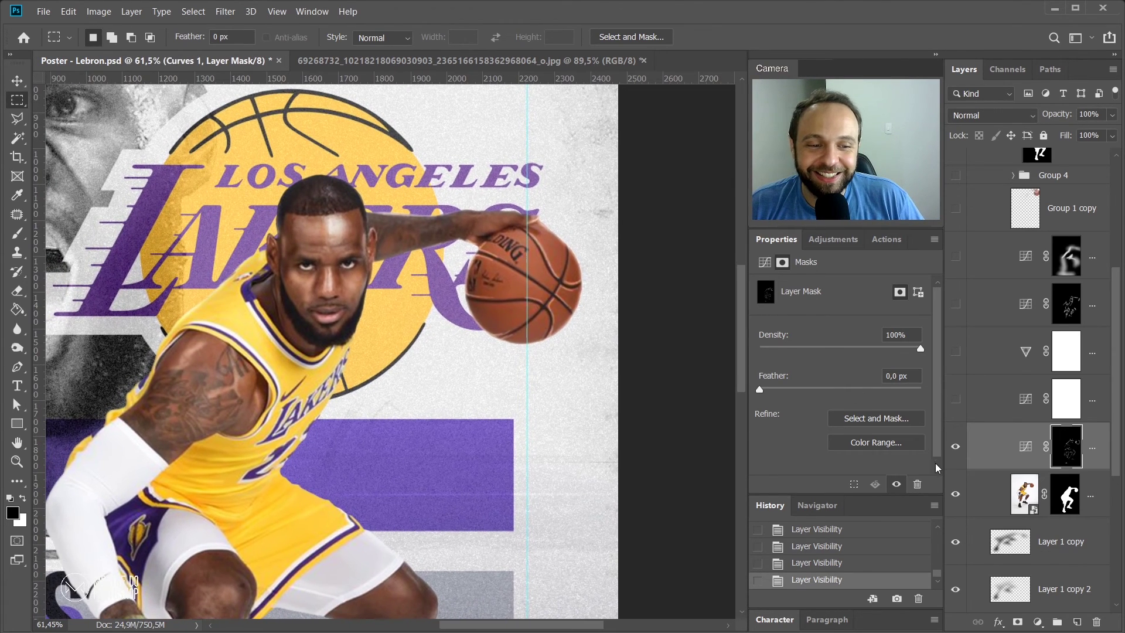
pyautogui.click(957, 449)
pyautogui.click(957, 448)
pyautogui.click(957, 449)
pyautogui.click(957, 449)
# Step: Turn on the Curves 3 layer, display its curve, and compare the front figure with and without it
pyautogui.moveTo(446, 301); pyautogui.dragTo(517, 291)
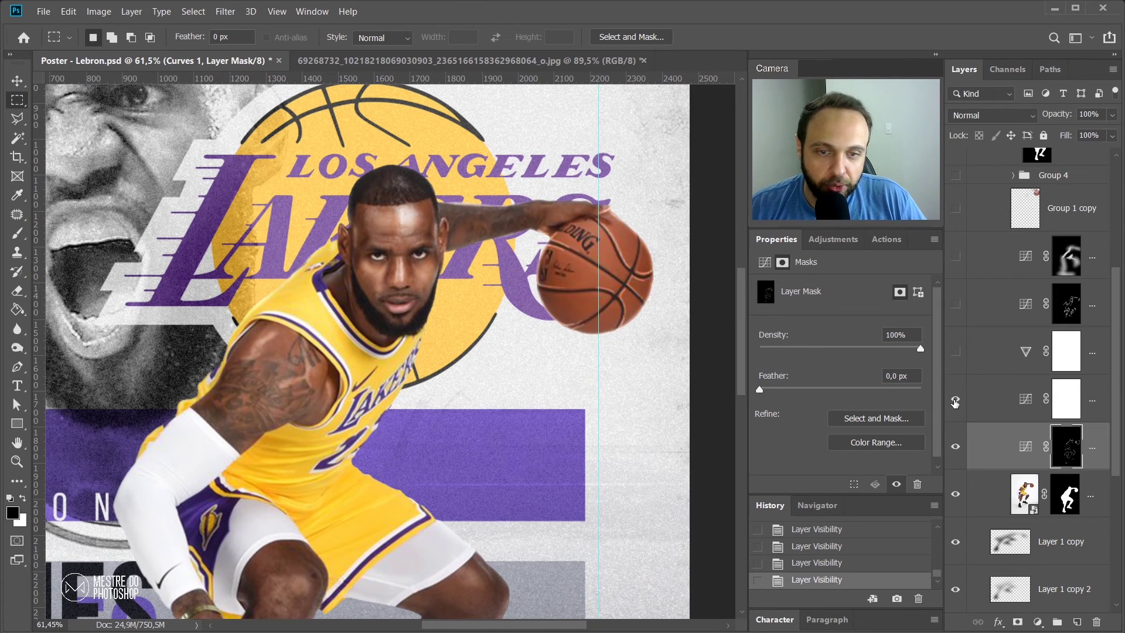
pyautogui.click(955, 402)
pyautogui.click(956, 402)
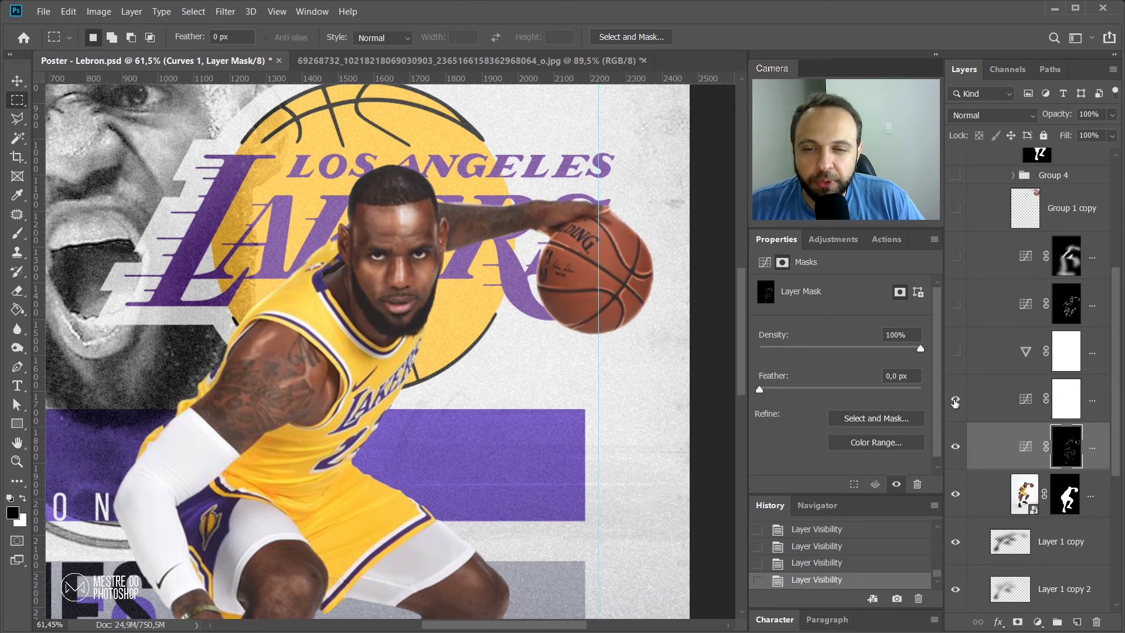
pyautogui.click(1009, 406)
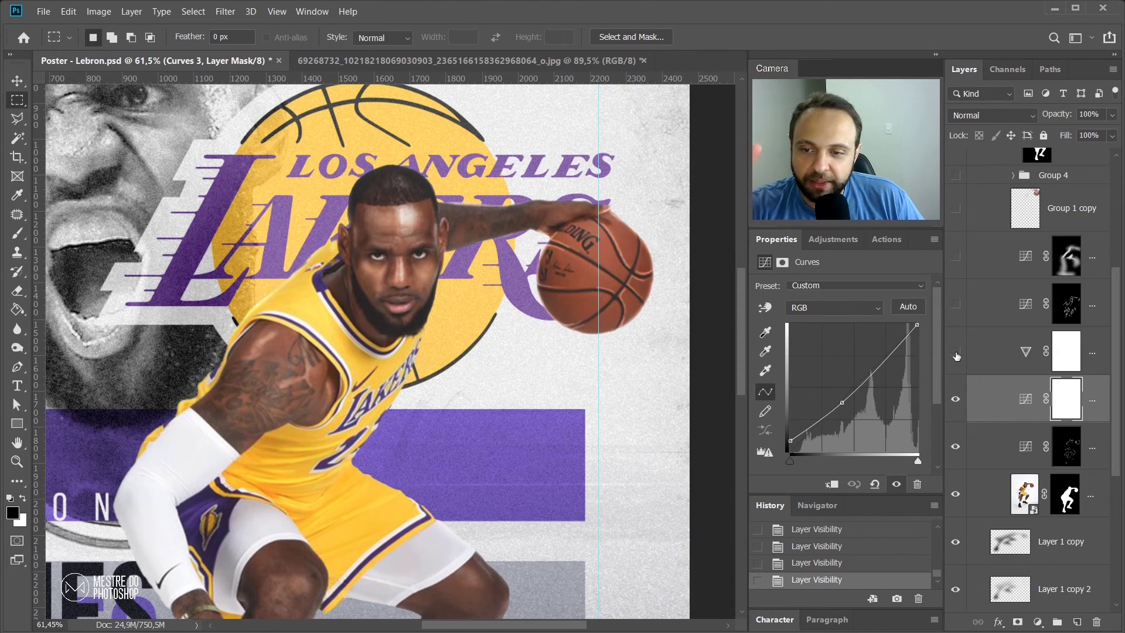
pyautogui.click(955, 399)
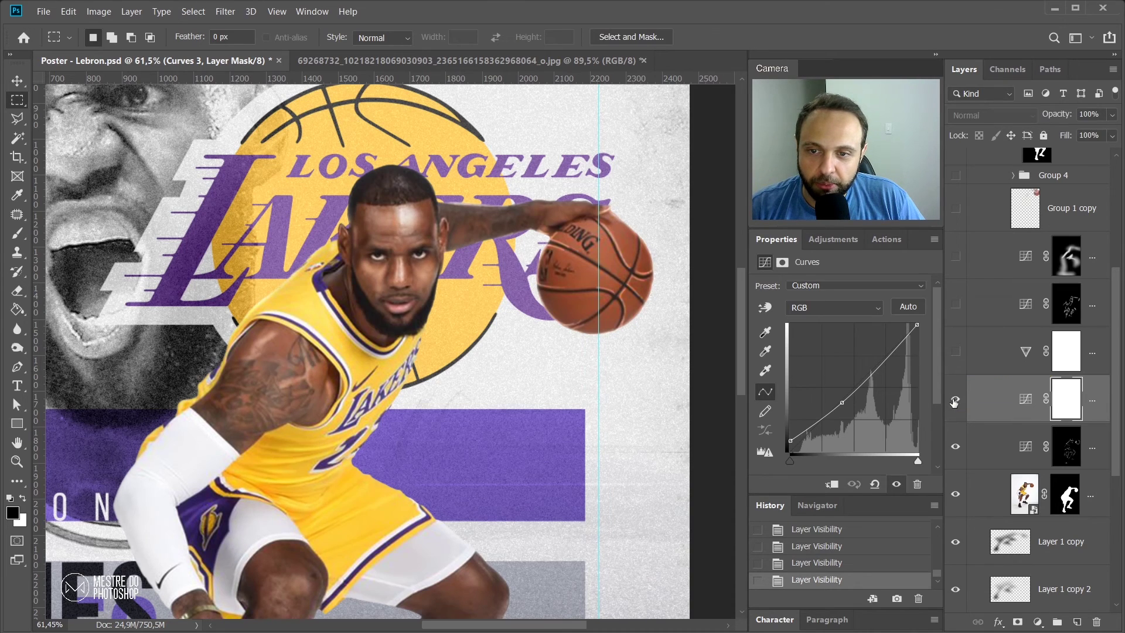
pyautogui.click(955, 399)
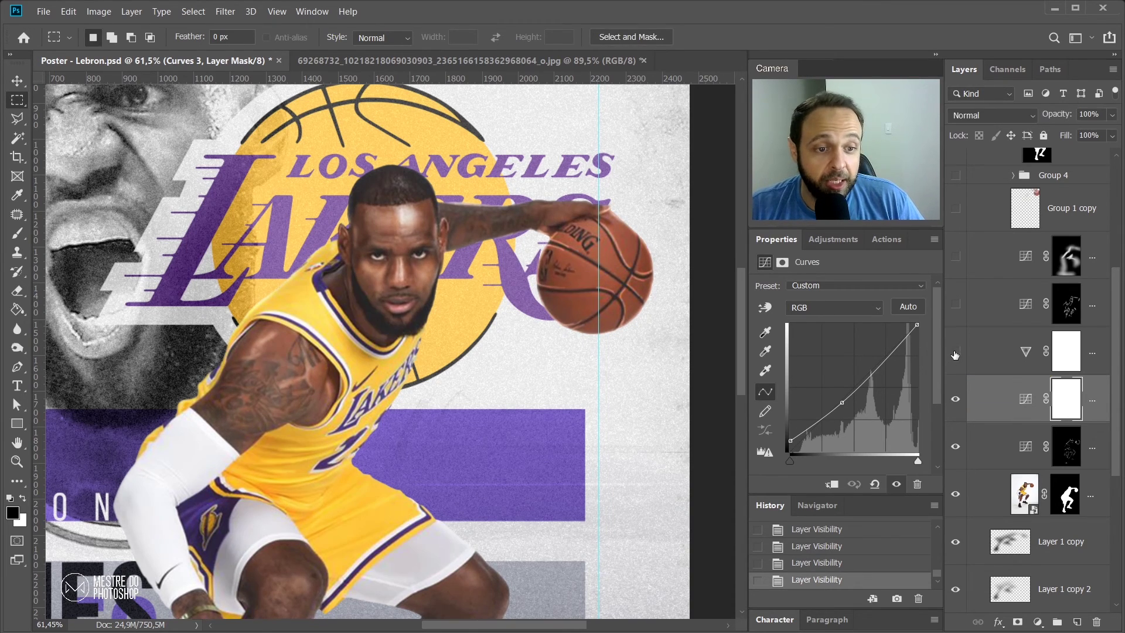
# Step: Turn on the Vibrance 1 layer, display its settings, and toggle it to compare the colors of the front figure
pyautogui.click(1023, 351)
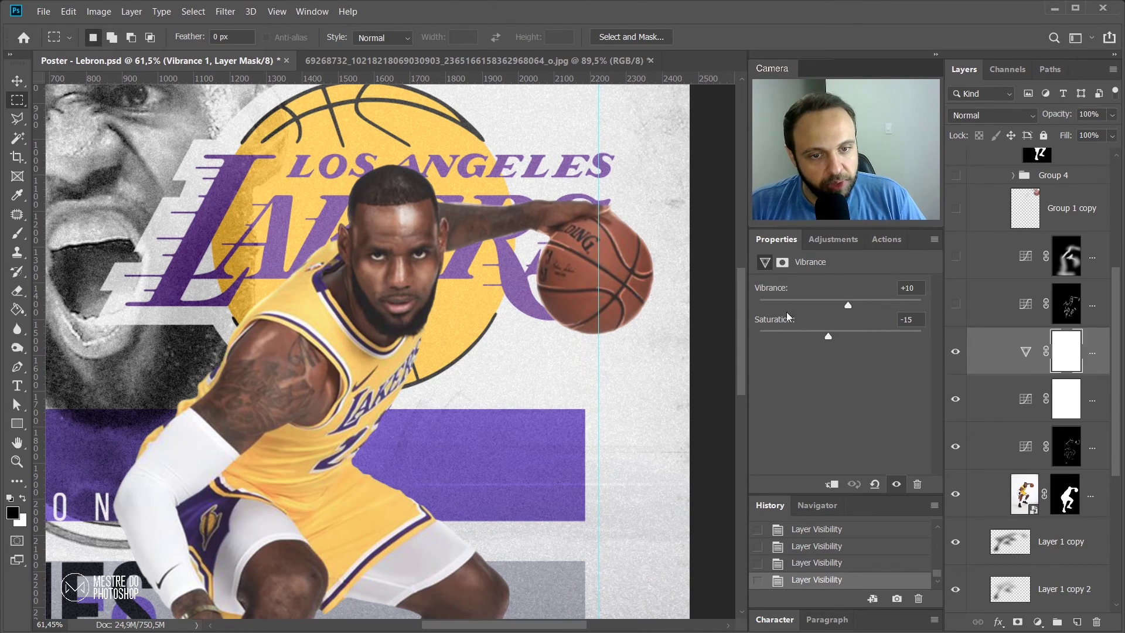
pyautogui.click(956, 353)
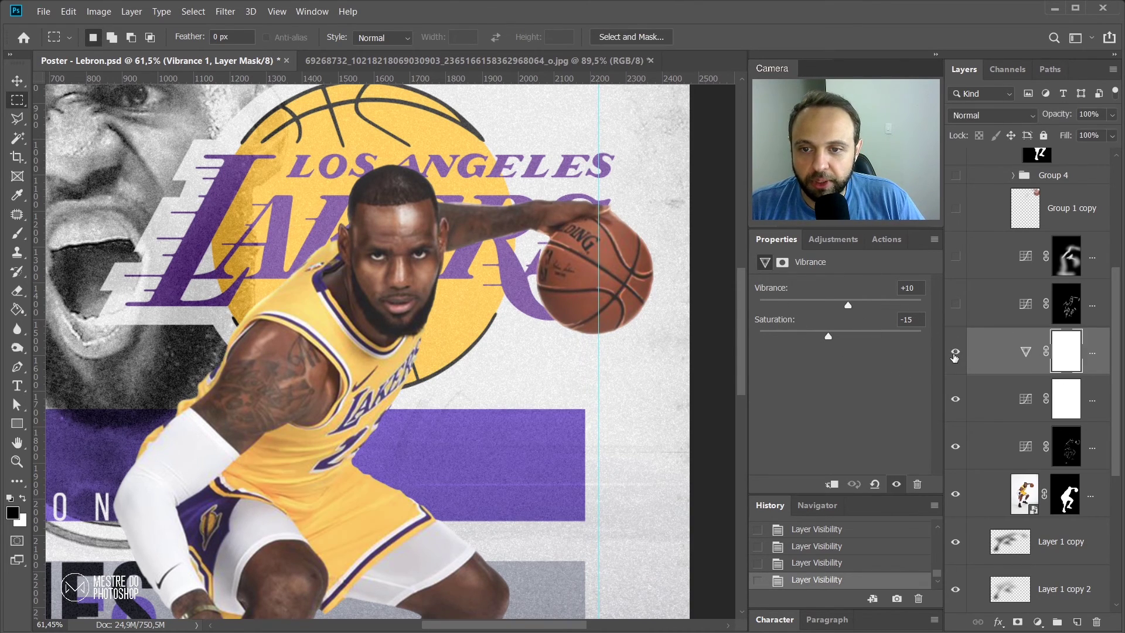
pyautogui.click(956, 355)
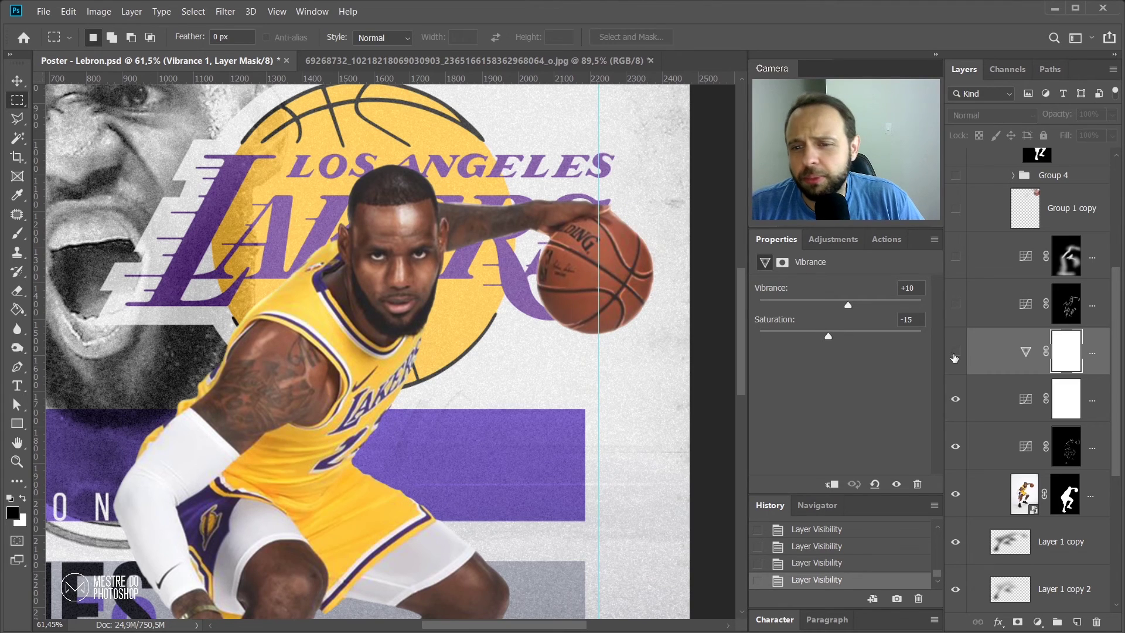
pyautogui.scroll(-3, 409, 300)
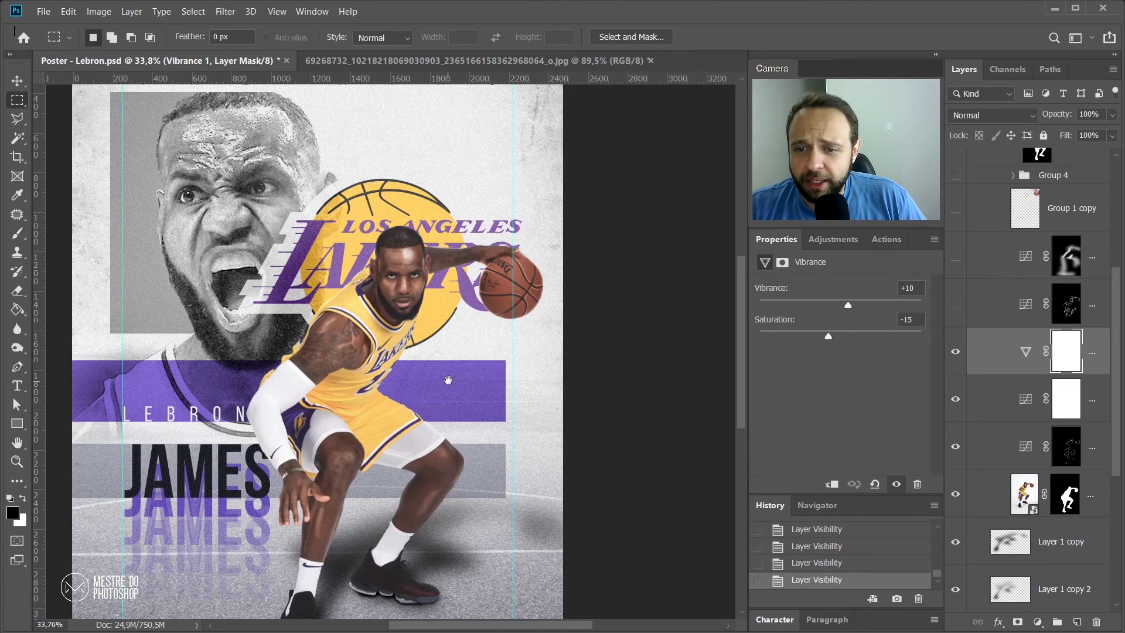
pyautogui.moveTo(448, 380); pyautogui.dragTo(496, 316)
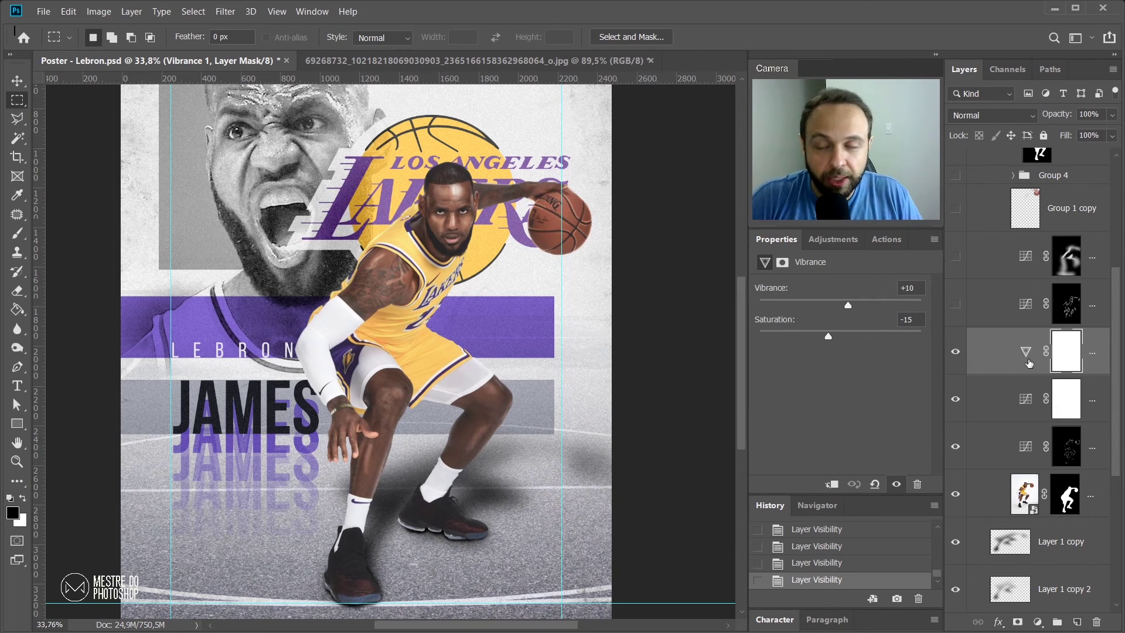
# Step: Turn on the Curves 4 layer, compare the figure with and without it, and load its mask as a selection
pyautogui.click(957, 304)
pyautogui.click(1044, 315)
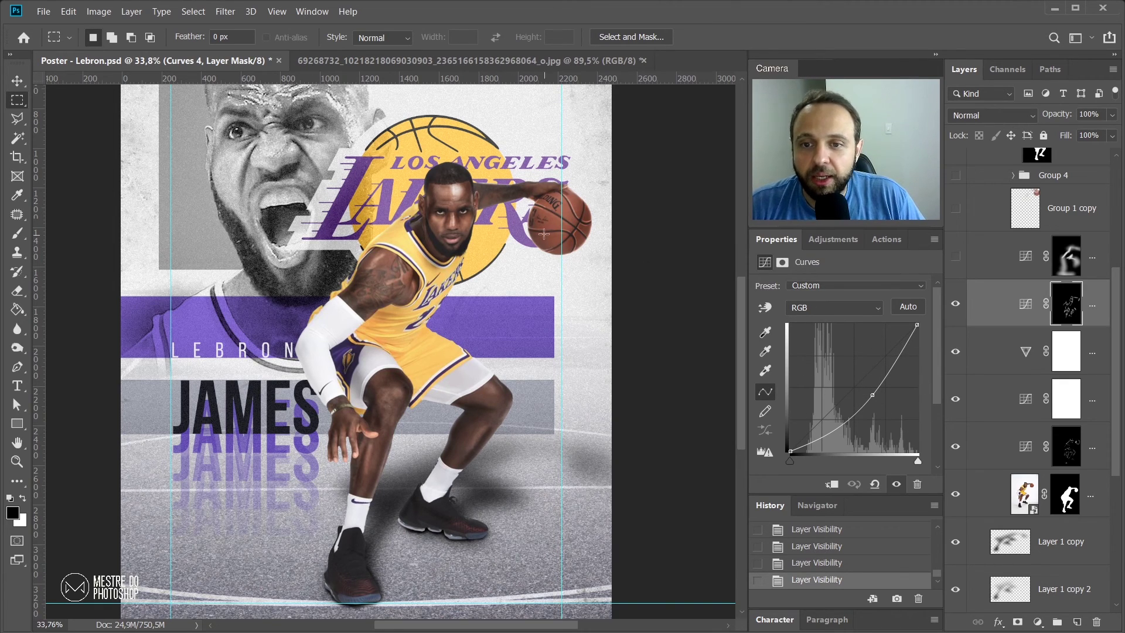
pyautogui.click(956, 305)
pyautogui.click(956, 305)
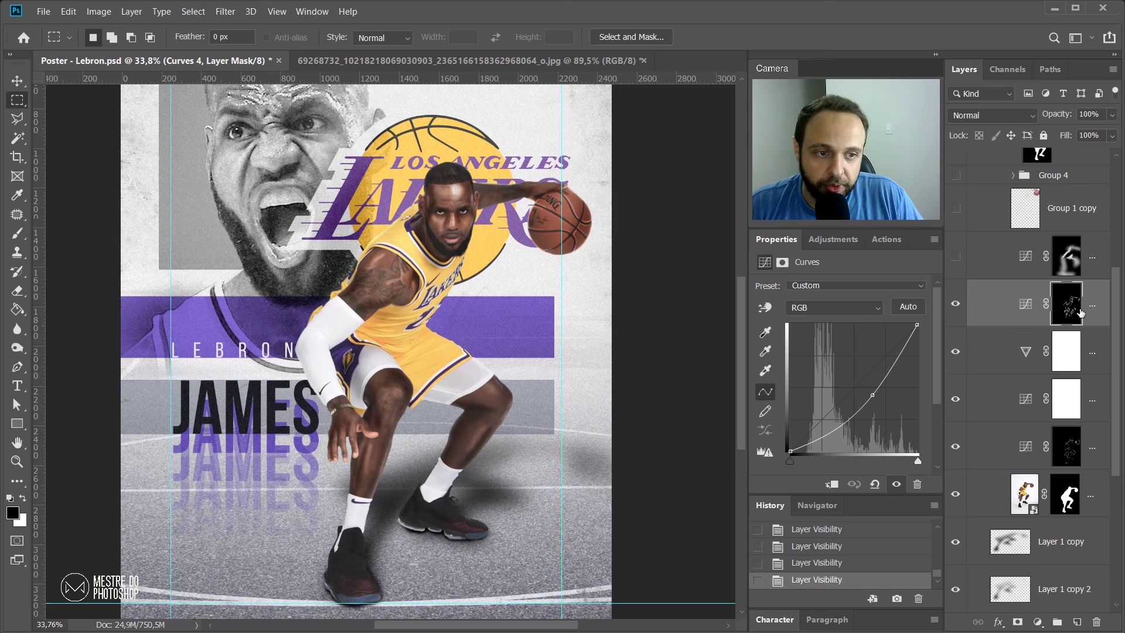
pyautogui.keyDown('ctrl'); pyautogui.click(1066, 303); pyautogui.keyUp('ctrl')
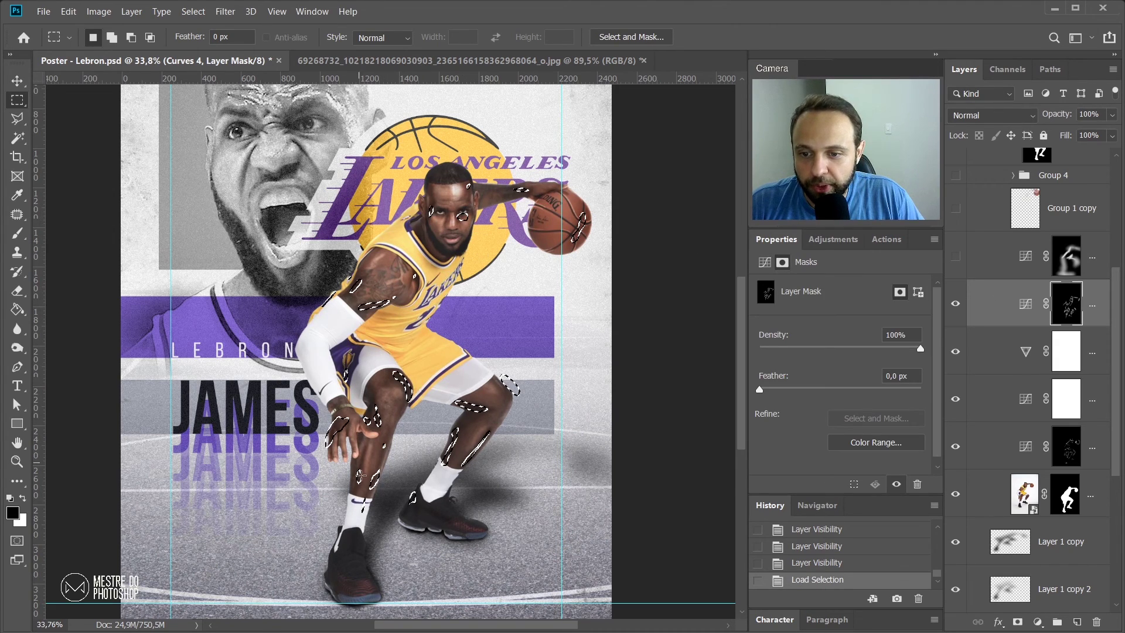
# Step: Clear the selection loaded from the mask and display the curves of Curves 1 and Curves 4 for comparison
pyautogui.scroll(2, 375, 438)
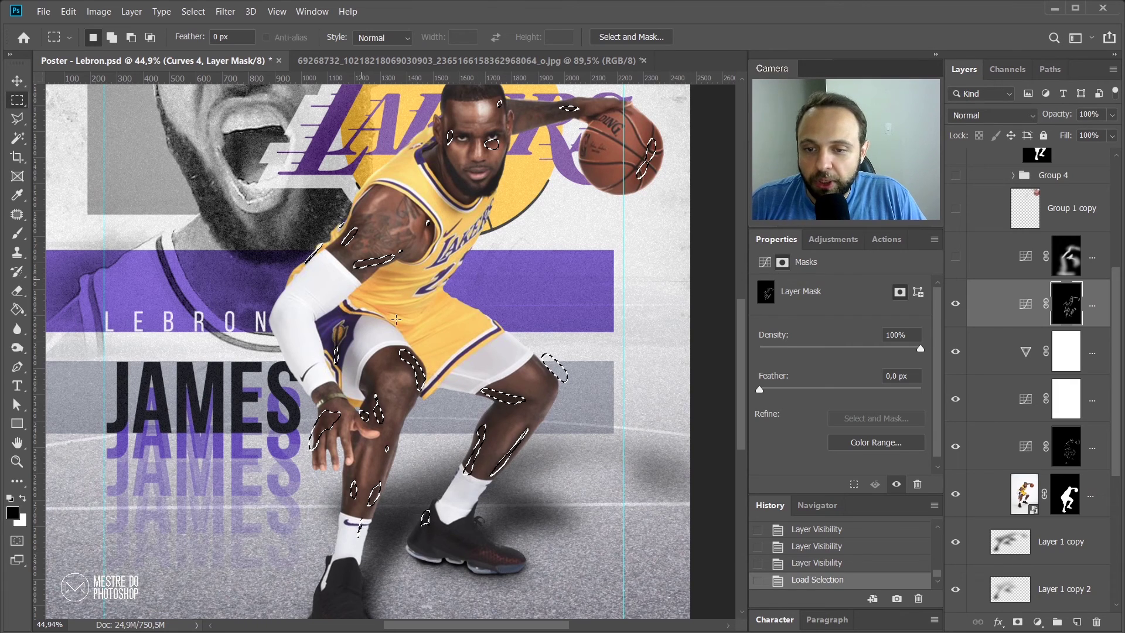
pyautogui.hotkey('ctrl', 'd')
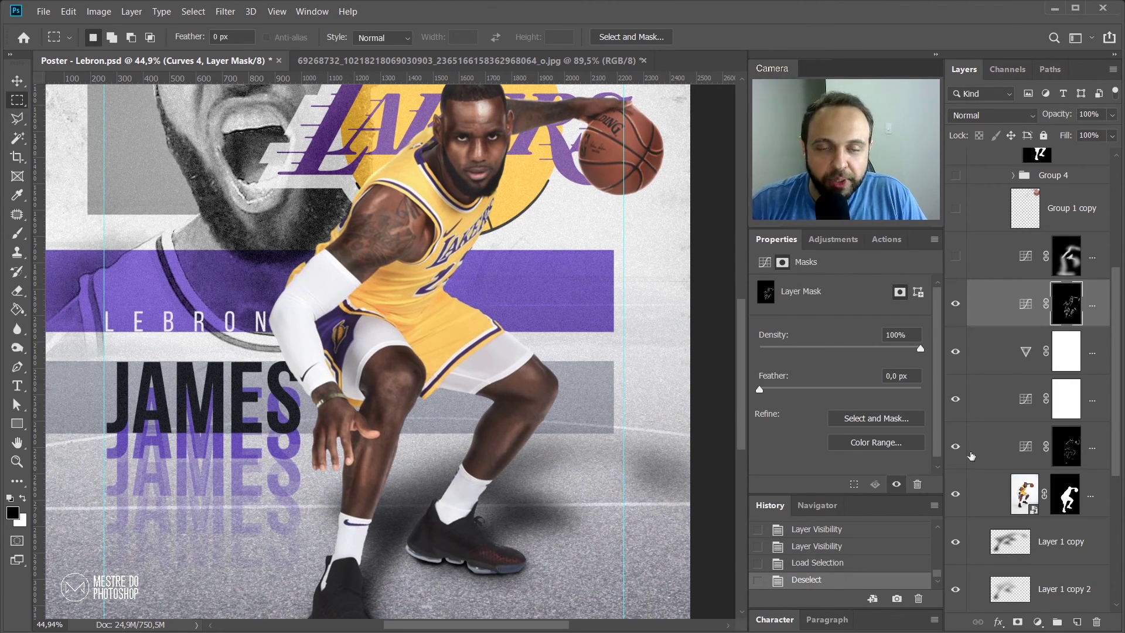
pyautogui.click(1026, 447)
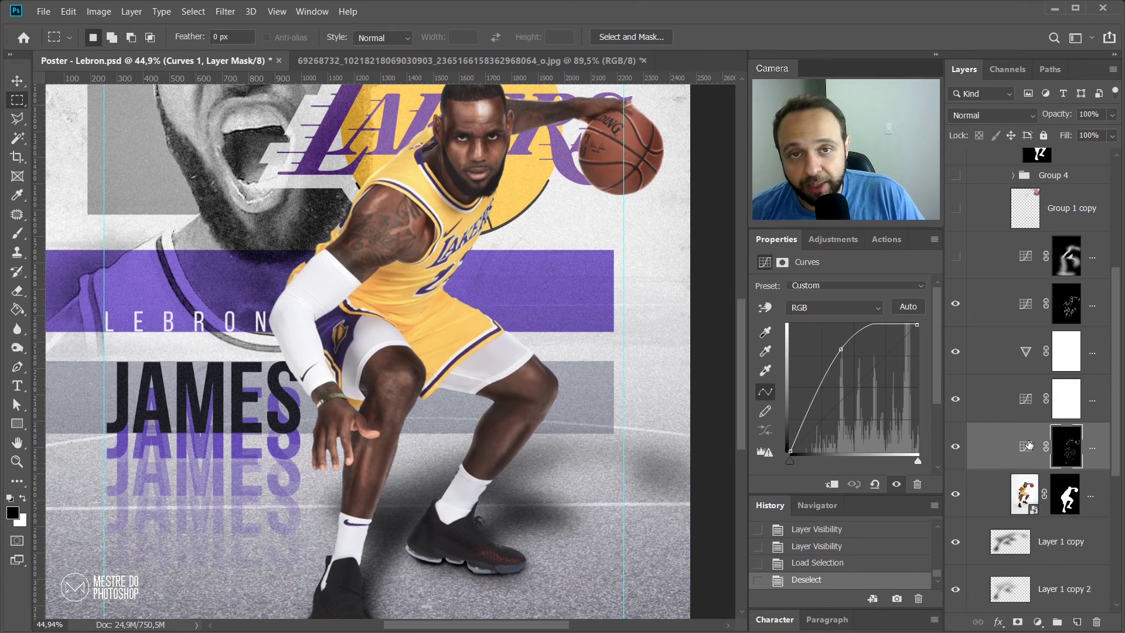
pyautogui.click(1027, 302)
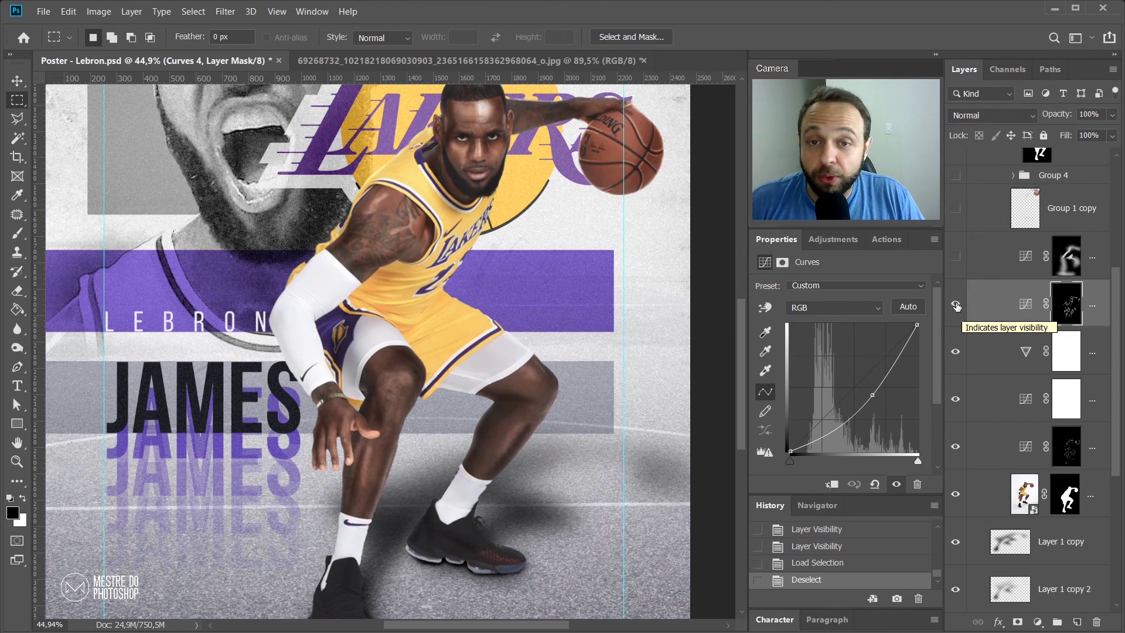
# Step: Hide Curves 4, Vibrance 1, Curves 3 and Curves 1 together, restore them one by one, and compare the figure with and without Curves 4
pyautogui.moveTo(956, 305); pyautogui.dragTo(958, 457)
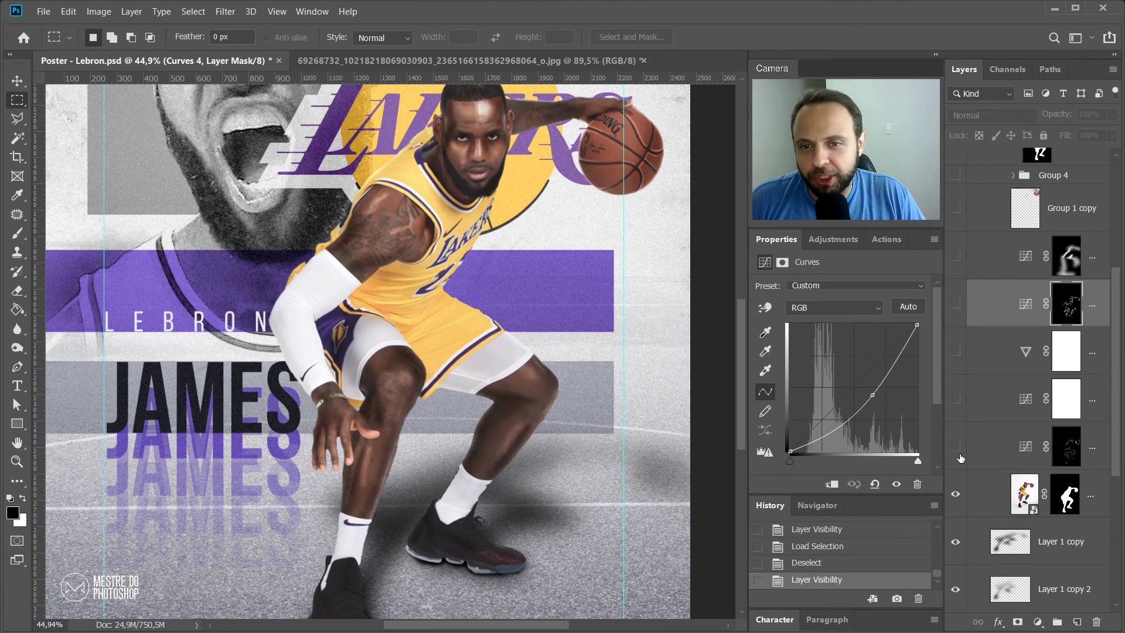
pyautogui.click(956, 447)
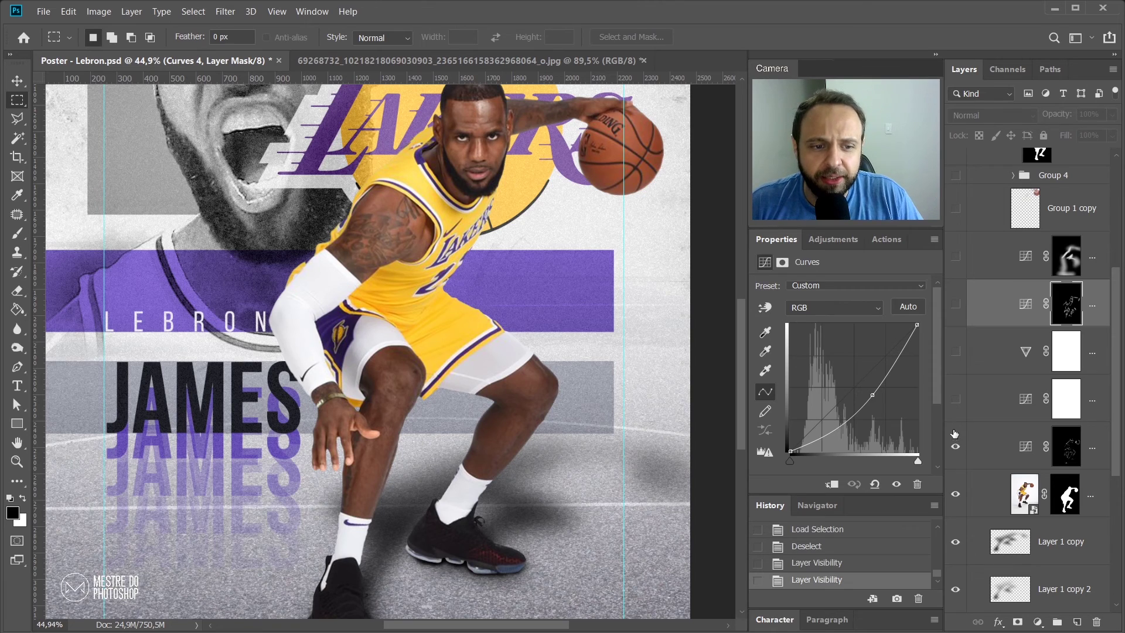
pyautogui.click(957, 399)
pyautogui.click(956, 351)
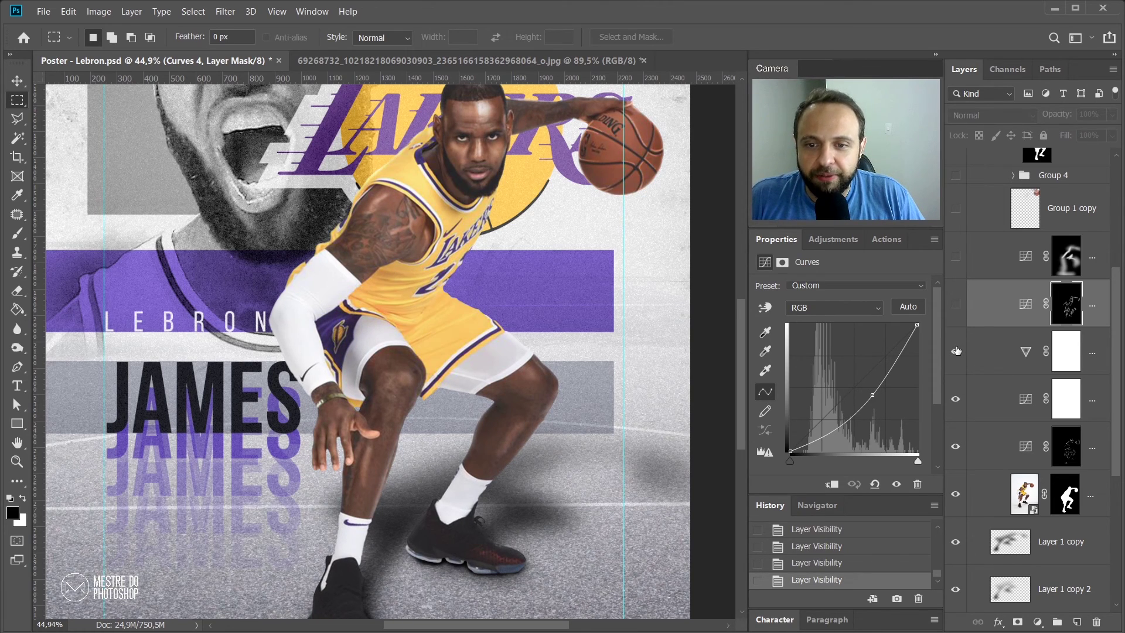
pyautogui.click(957, 305)
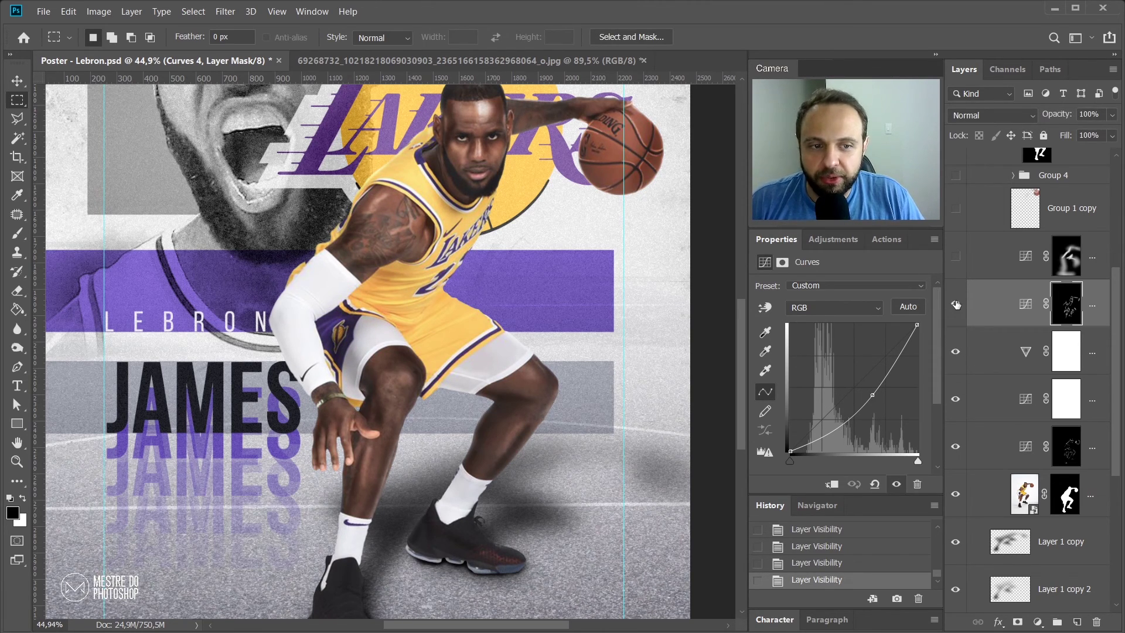
pyautogui.click(956, 305)
pyautogui.click(956, 305)
pyautogui.moveTo(516, 353); pyautogui.dragTo(523, 389)
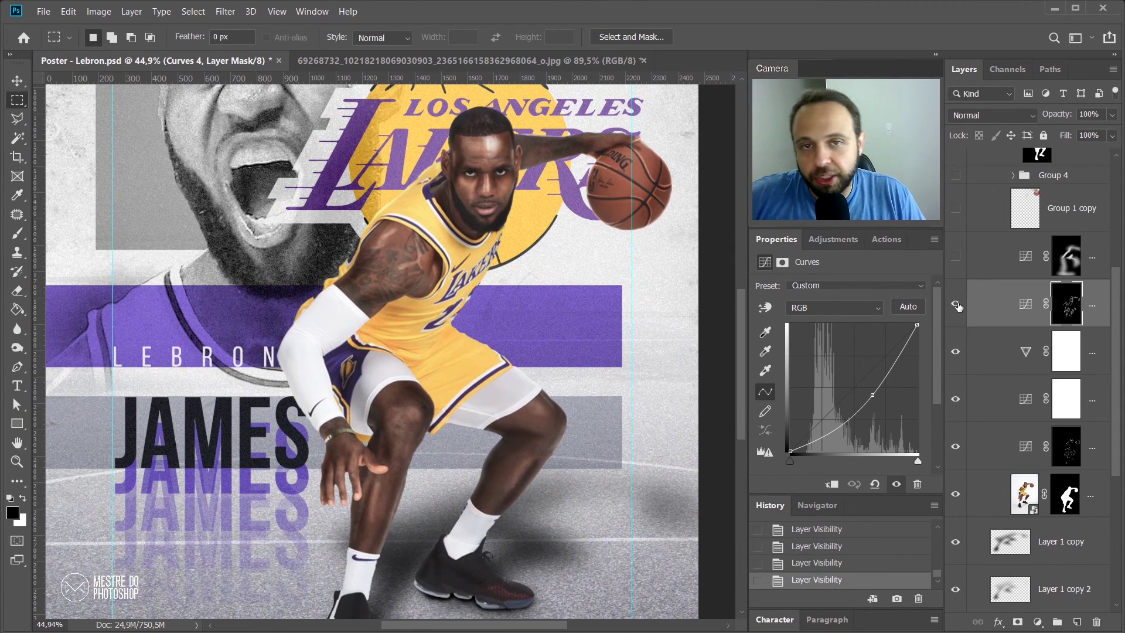
# Step: Turn on the Curves 6 layer above Curves 4 and toggle it to compare the light on the figure, leaving it on
pyautogui.click(957, 257)
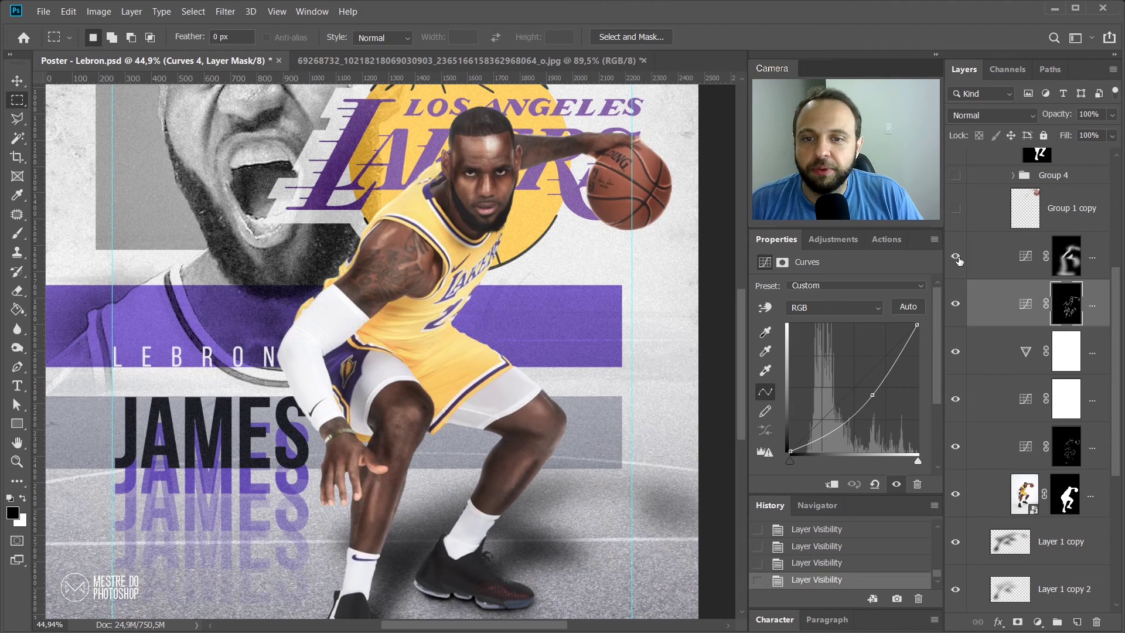
pyautogui.click(957, 257)
pyautogui.click(957, 258)
pyautogui.click(957, 257)
pyautogui.click(956, 258)
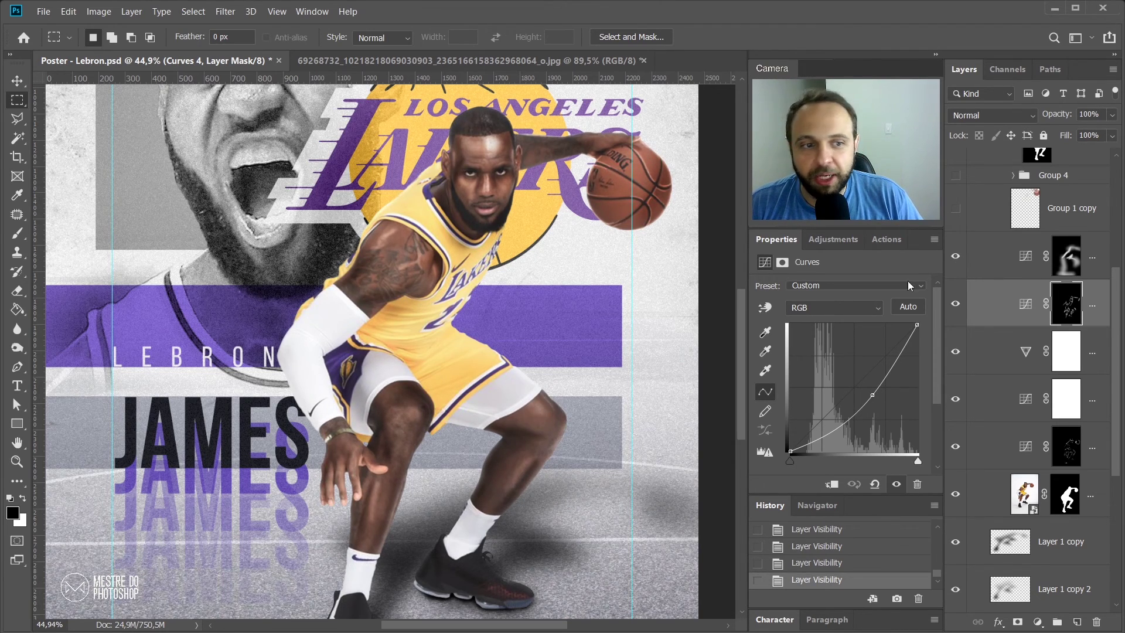
# Step: Display the curve of Curves 6, load its mask as a selection to inspect the affected areas, and deselect
pyautogui.click(1028, 260)
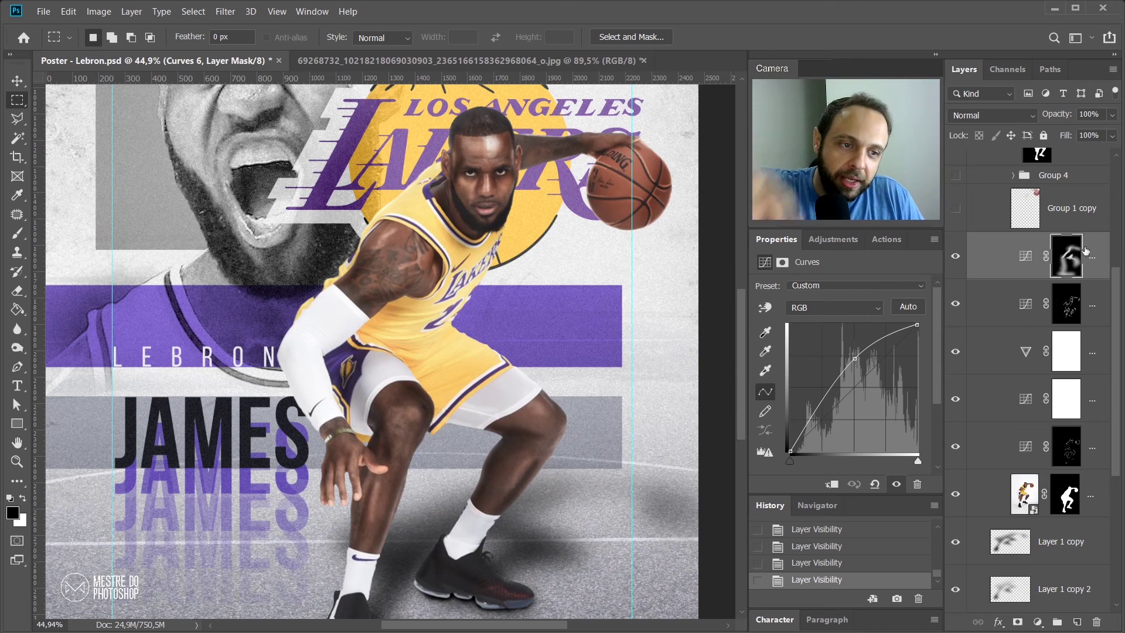
pyautogui.keyDown('ctrl'); pyautogui.click(1066, 259); pyautogui.keyUp('ctrl')
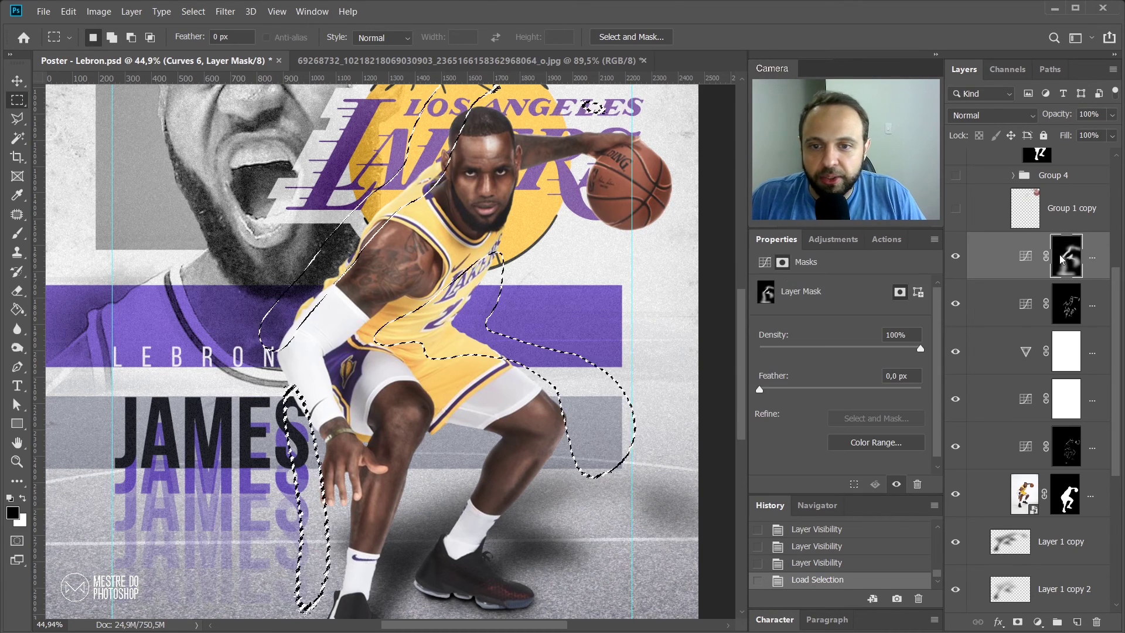
pyautogui.moveTo(496, 195); pyautogui.dragTo(487, 153)
pyautogui.hotkey('ctrl', 'd')
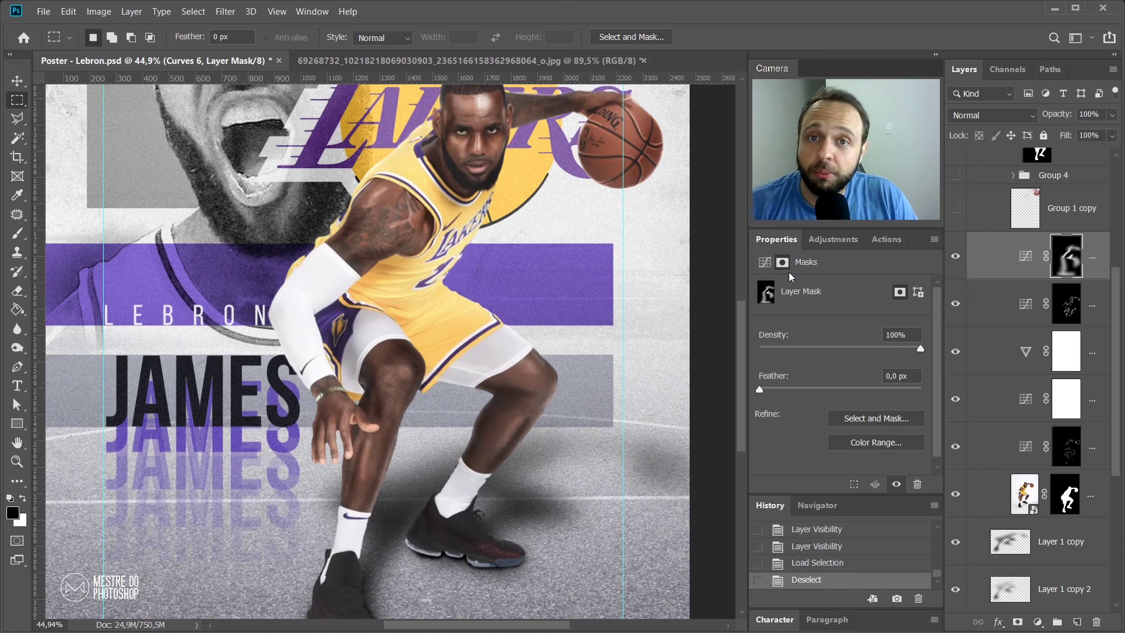
# Step: Turn on the Group 1 copy layer, select it, and toggle it to compare the basketball, leaving it on
pyautogui.scroll(3, 1004, 293)
pyautogui.click(955, 351)
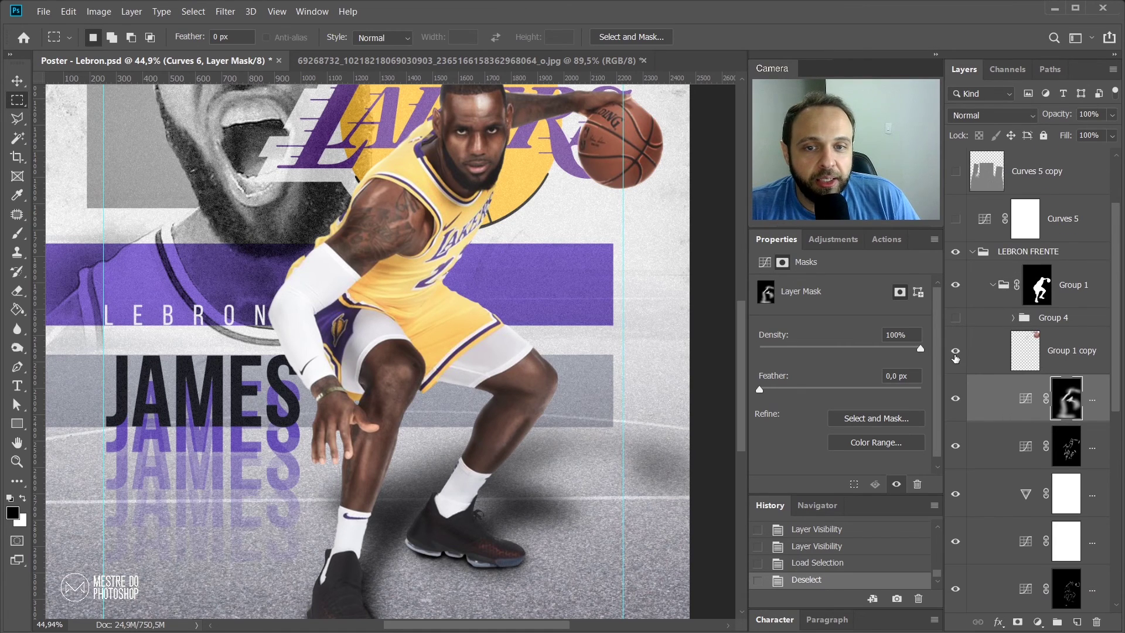
pyautogui.click(956, 352)
pyautogui.click(955, 352)
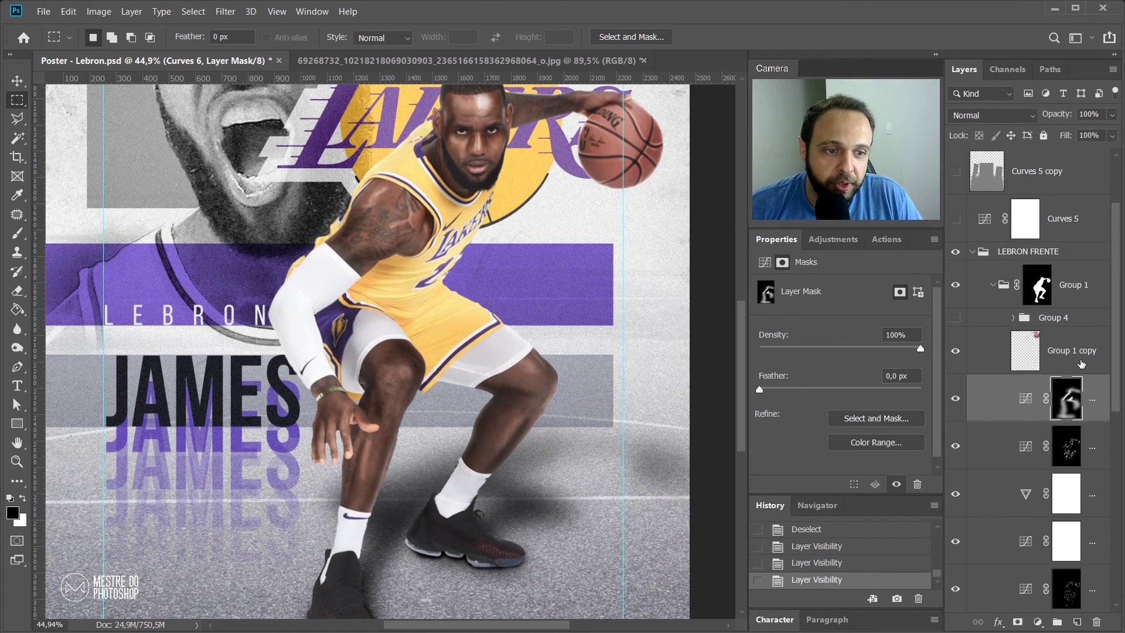
pyautogui.click(1024, 352)
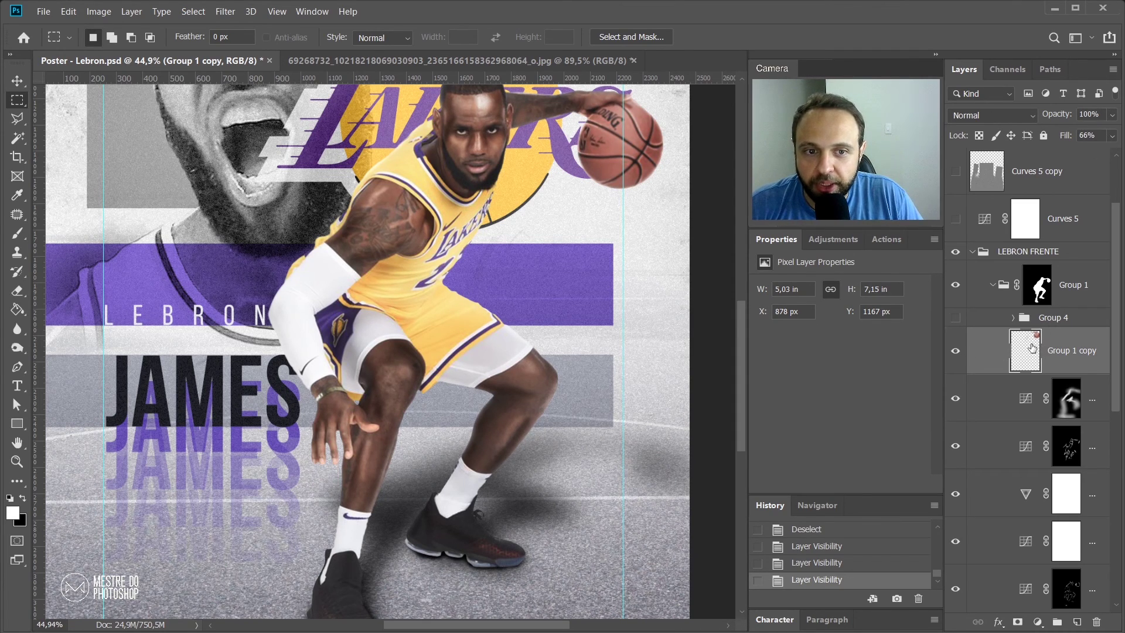
pyautogui.click(956, 353)
pyautogui.click(956, 354)
# Step: Examine the basketball and hand up close with and without the Group 1 copy layer
pyautogui.scroll(12, 636, 108)
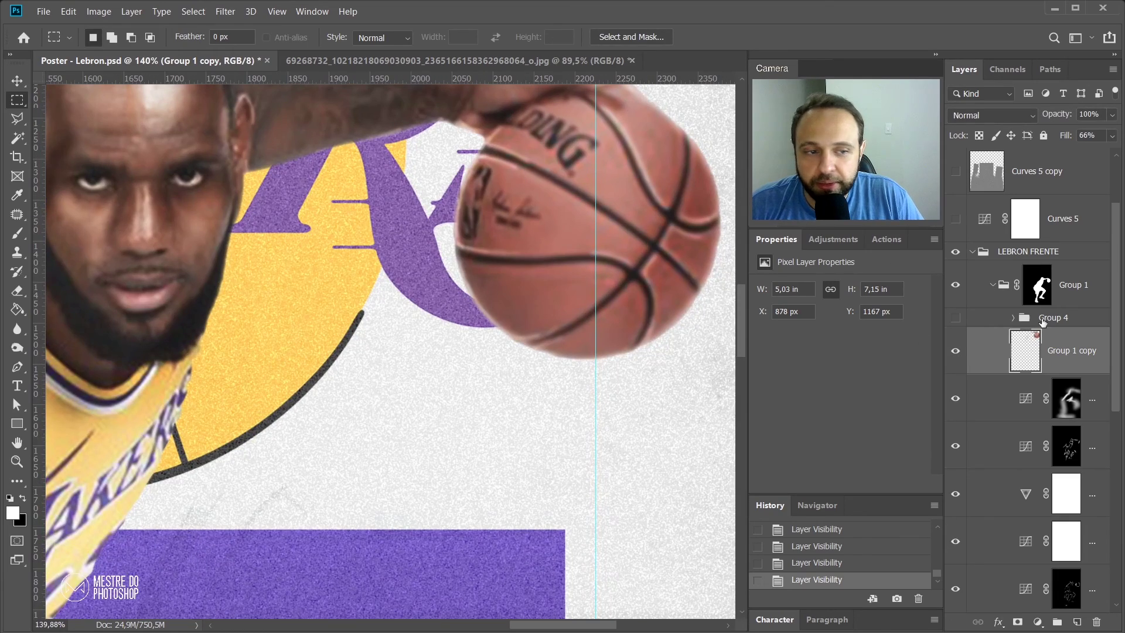
pyautogui.moveTo(612, 231); pyautogui.dragTo(567, 335)
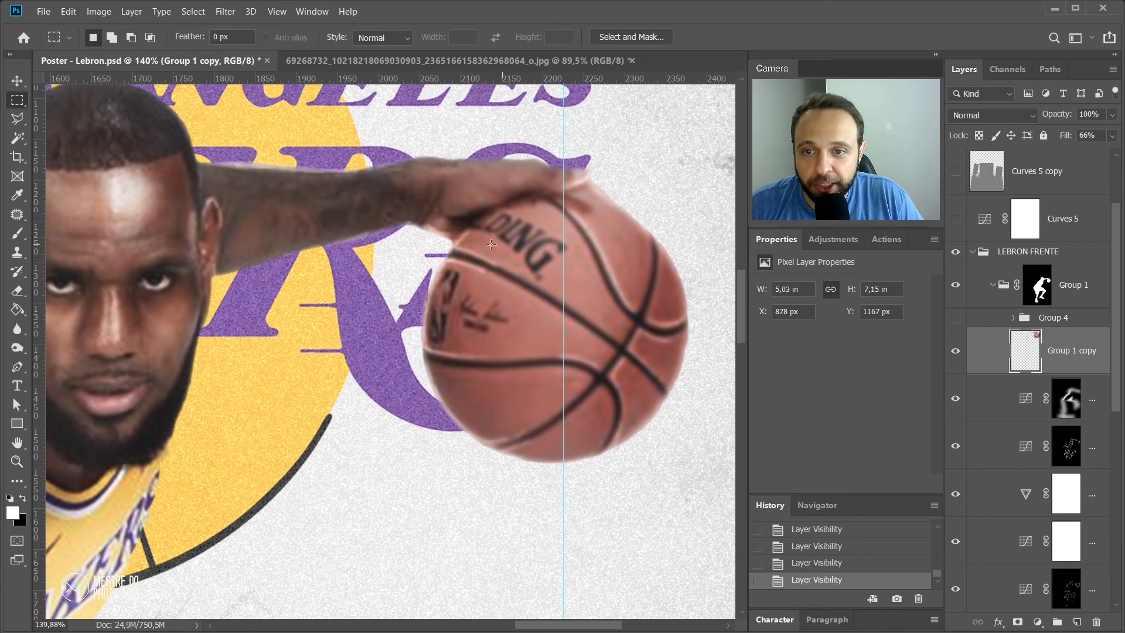
pyautogui.click(956, 351)
pyautogui.click(956, 351)
pyautogui.click(957, 351)
pyautogui.click(958, 353)
pyautogui.scroll(-14, 603, 300)
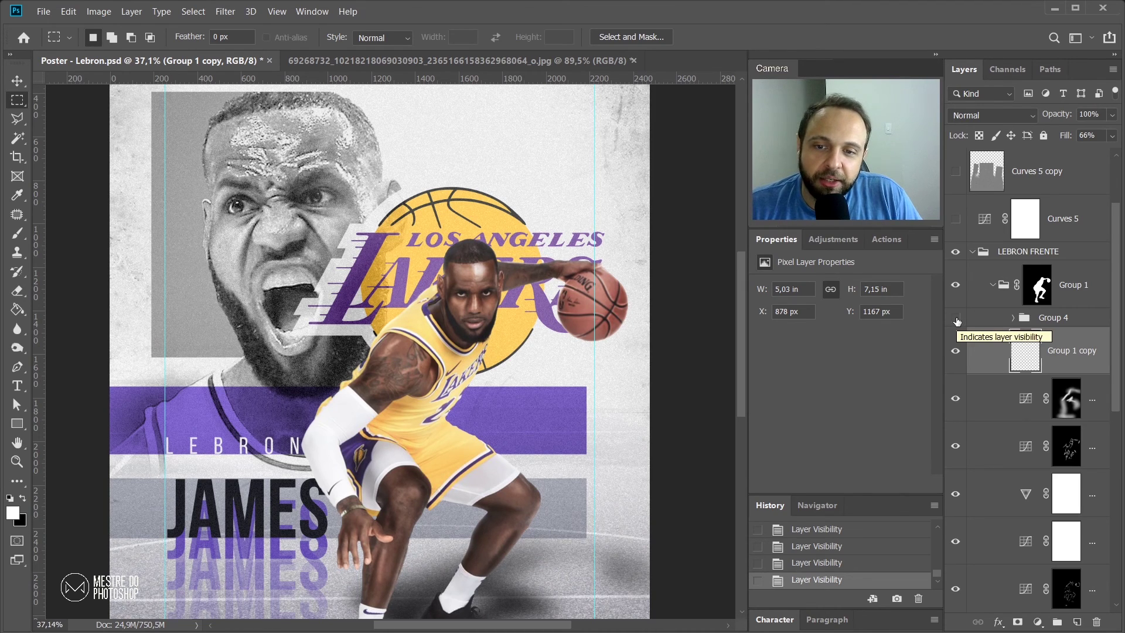
# Step: Turn on Group 4 inside Group 1 and toggle both groups to compare the front figure, leaving them on
pyautogui.click(957, 321)
pyautogui.moveTo(424, 383); pyautogui.dragTo(421, 285)
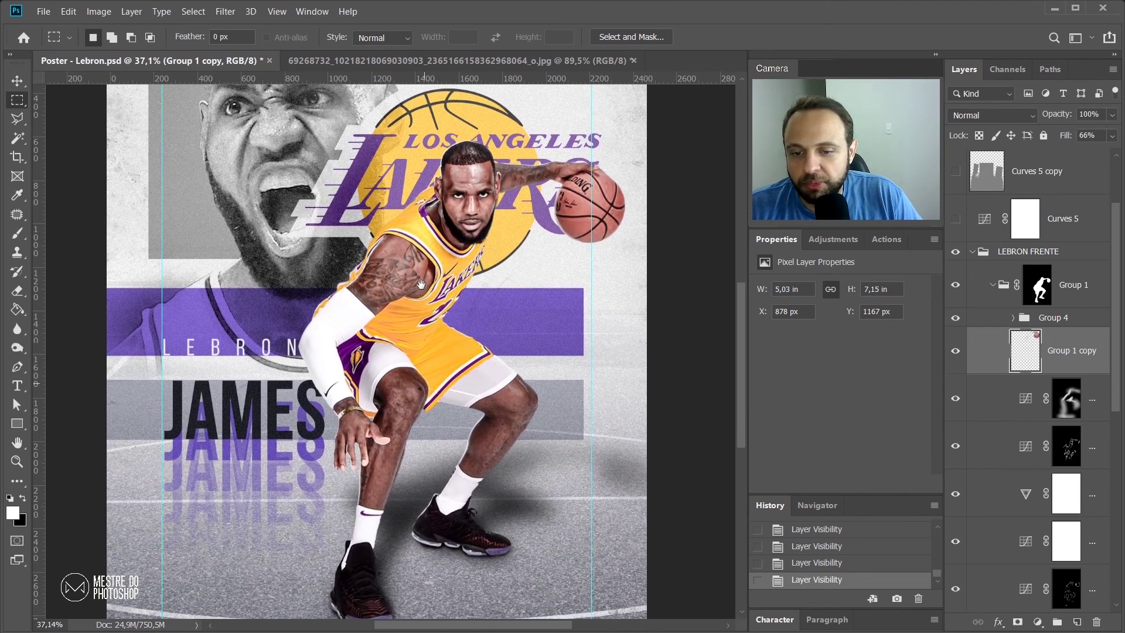
pyautogui.scroll(-4, 423, 287)
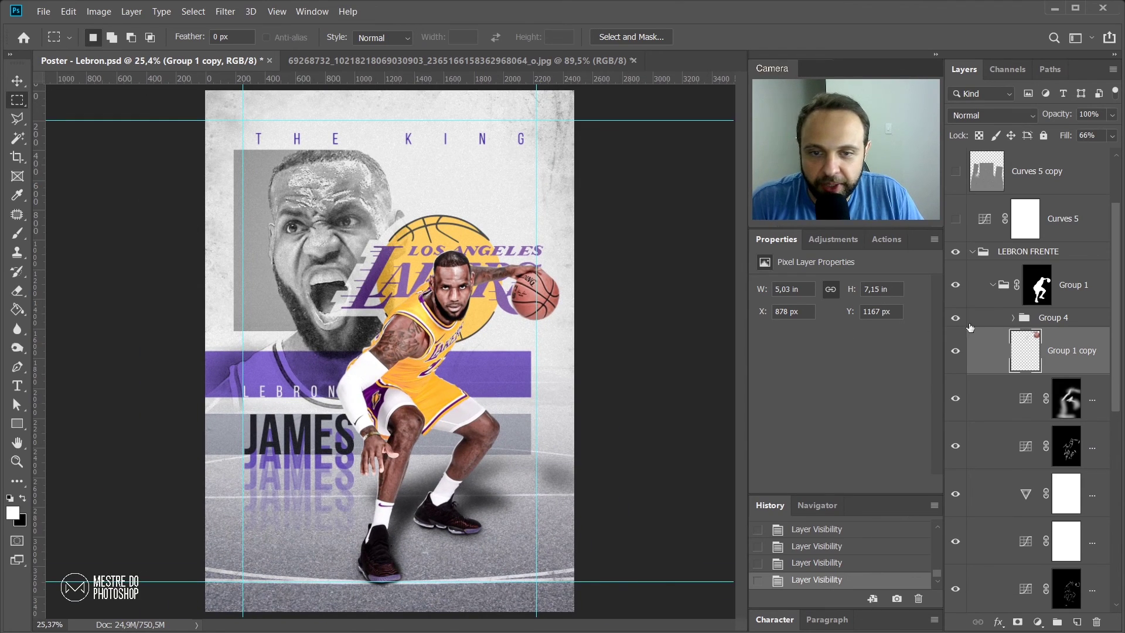
pyautogui.click(956, 286)
pyautogui.click(956, 286)
pyautogui.click(958, 320)
pyautogui.click(957, 319)
# Step: Rename Group 4 as AJUSTES and toggle its visibility to compare the front figure, leaving it on
pyautogui.doubleClick(1052, 318)
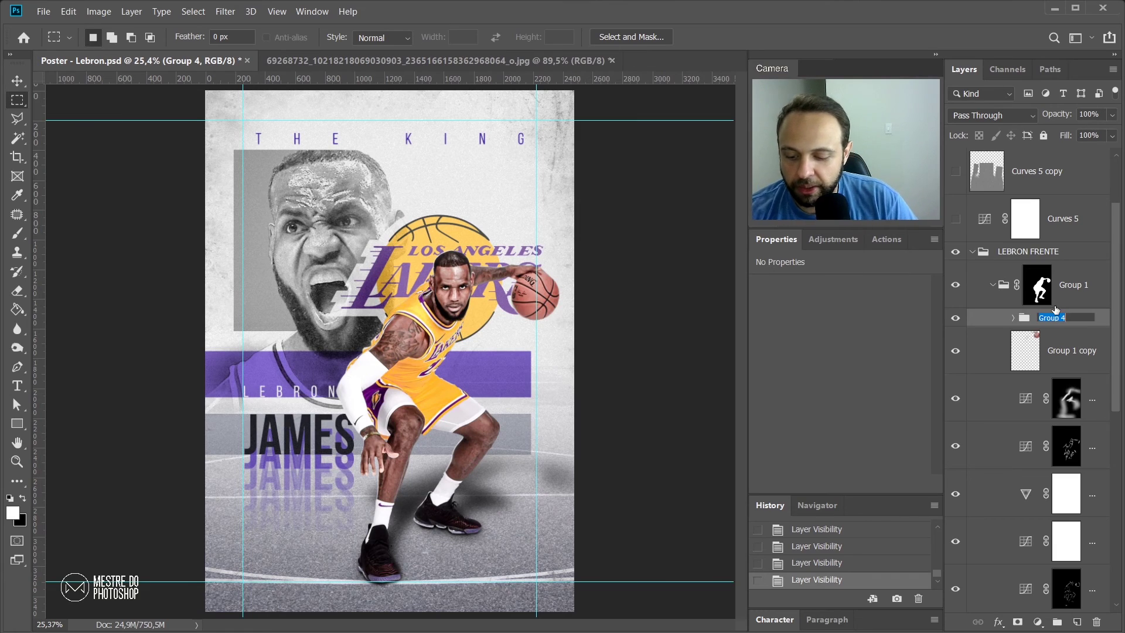
pyautogui.write('AJUSTES')
pyautogui.press('Return')
pyautogui.click(956, 317)
pyautogui.click(956, 317)
# Step: Expand the AJUSTES group, select Layer 6, and widen the layer list until the full layer and filter names are readable
pyautogui.click(1011, 319)
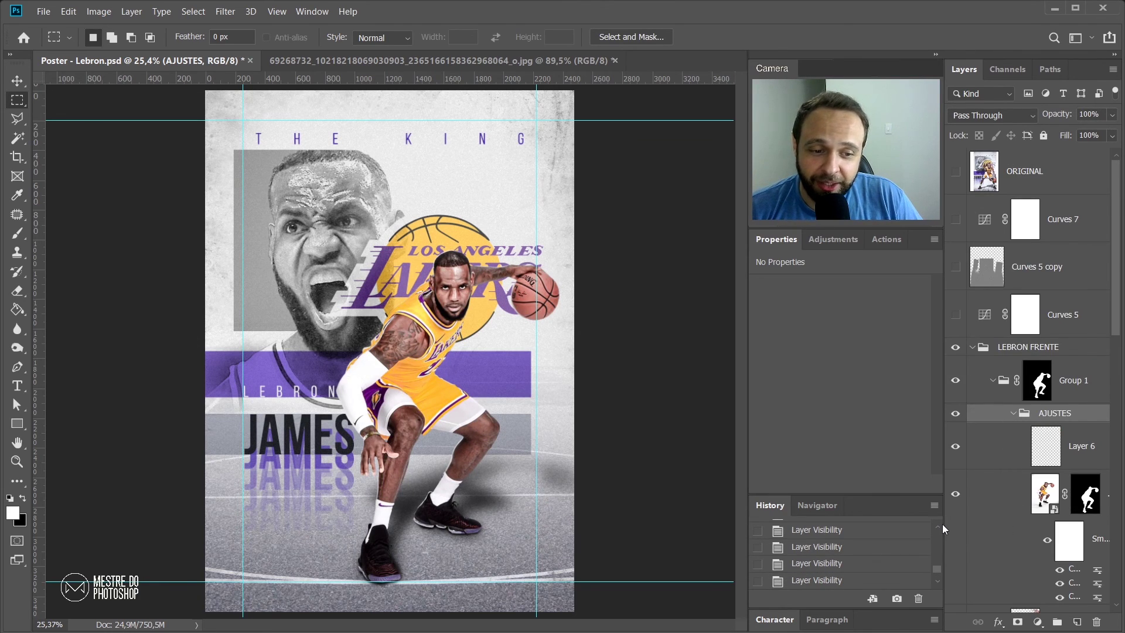
pyautogui.moveTo(943, 526); pyautogui.dragTo(826, 526)
pyautogui.click(990, 453)
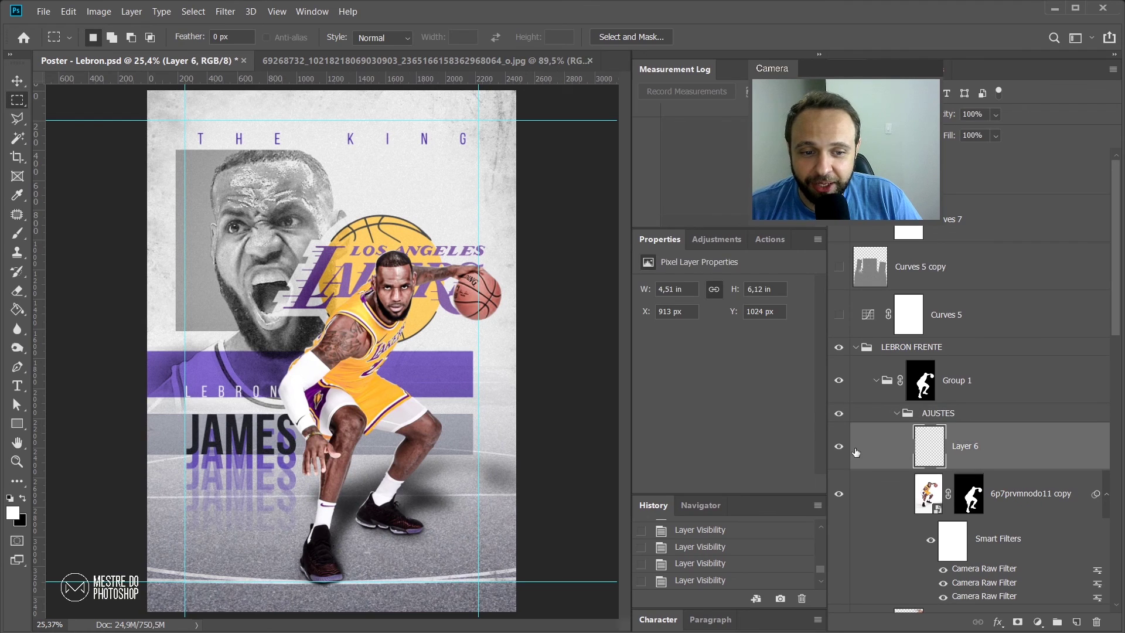
pyautogui.moveTo(827, 398); pyautogui.dragTo(746, 403)
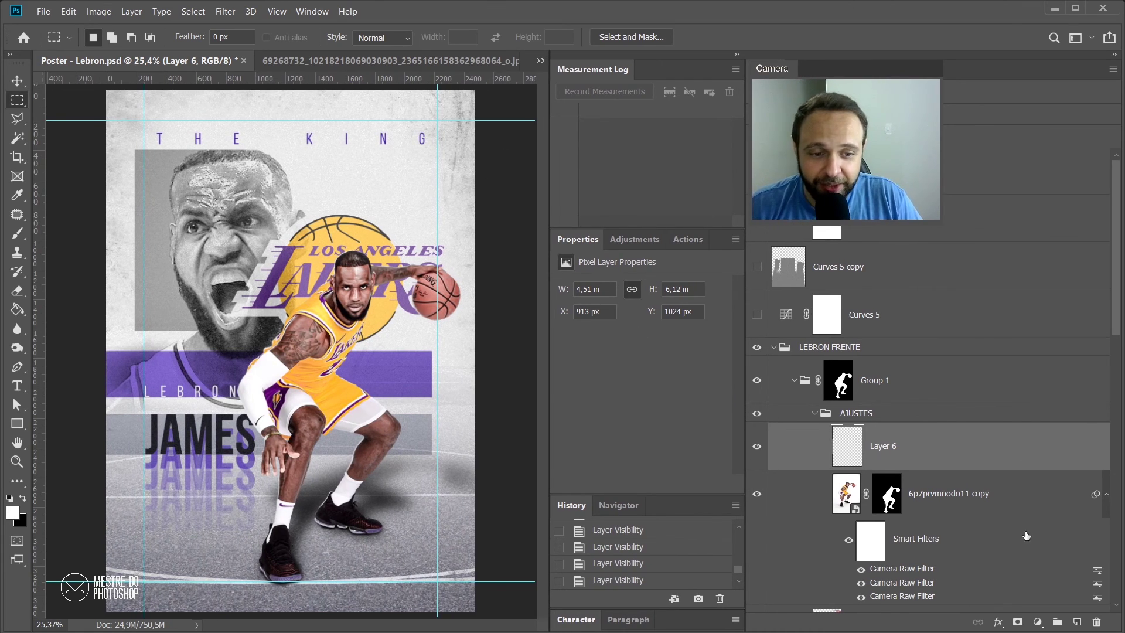
pyautogui.scroll(-2, 988, 473)
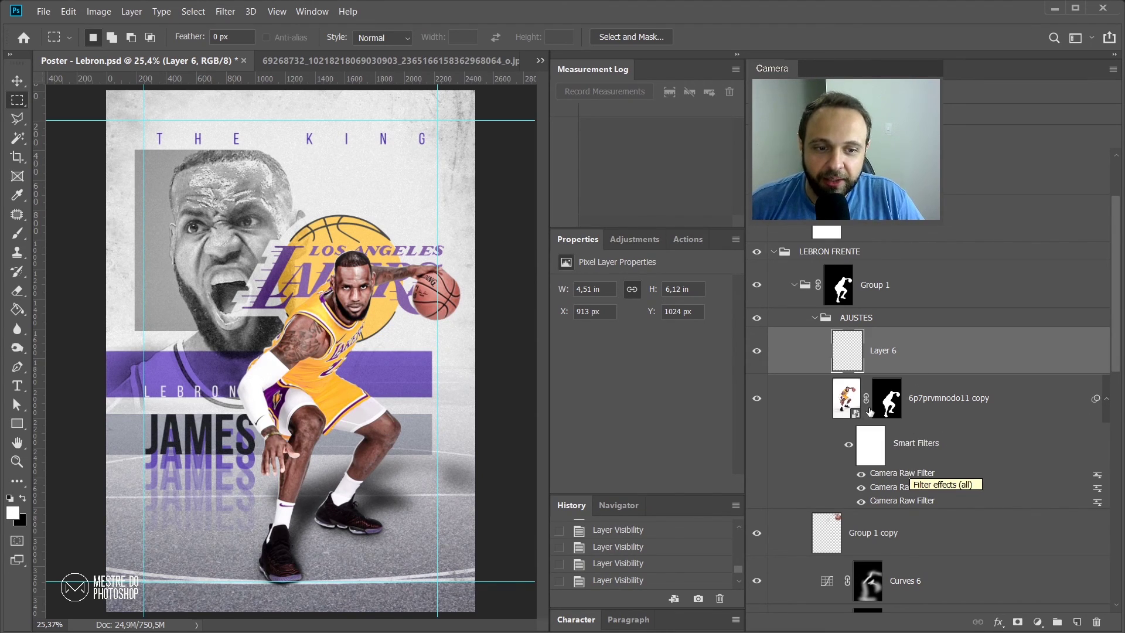
# Step: Disable the upper two Camera Raw filters on 6p7prvmnodo11 copy and toggle the lowest one to compare, leaving it enabled
pyautogui.click(846, 404)
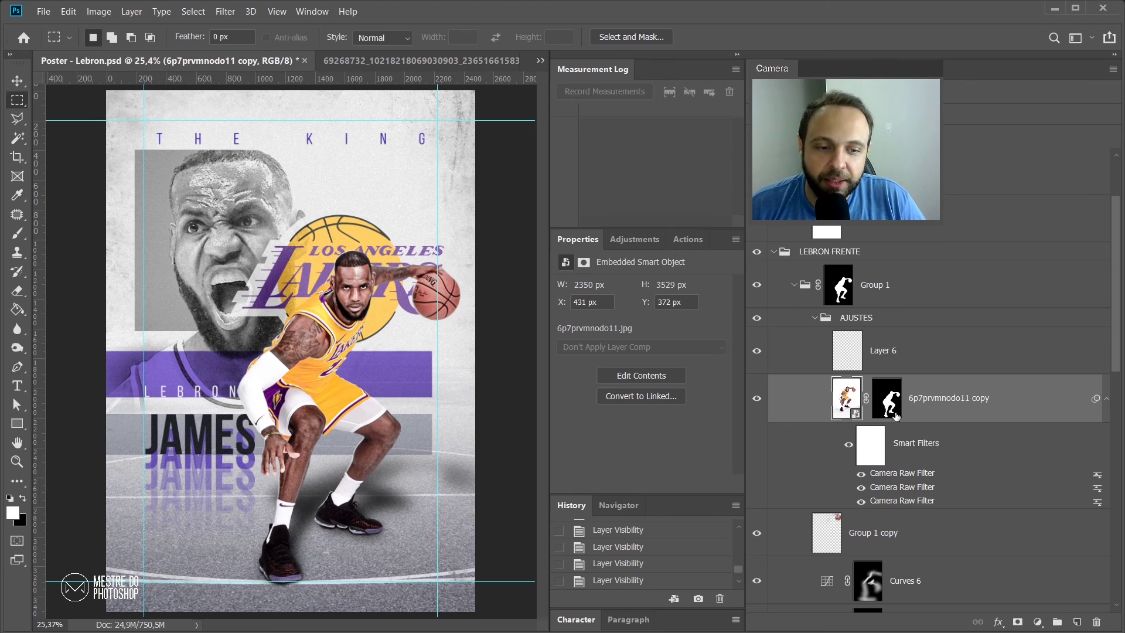
pyautogui.click(861, 474)
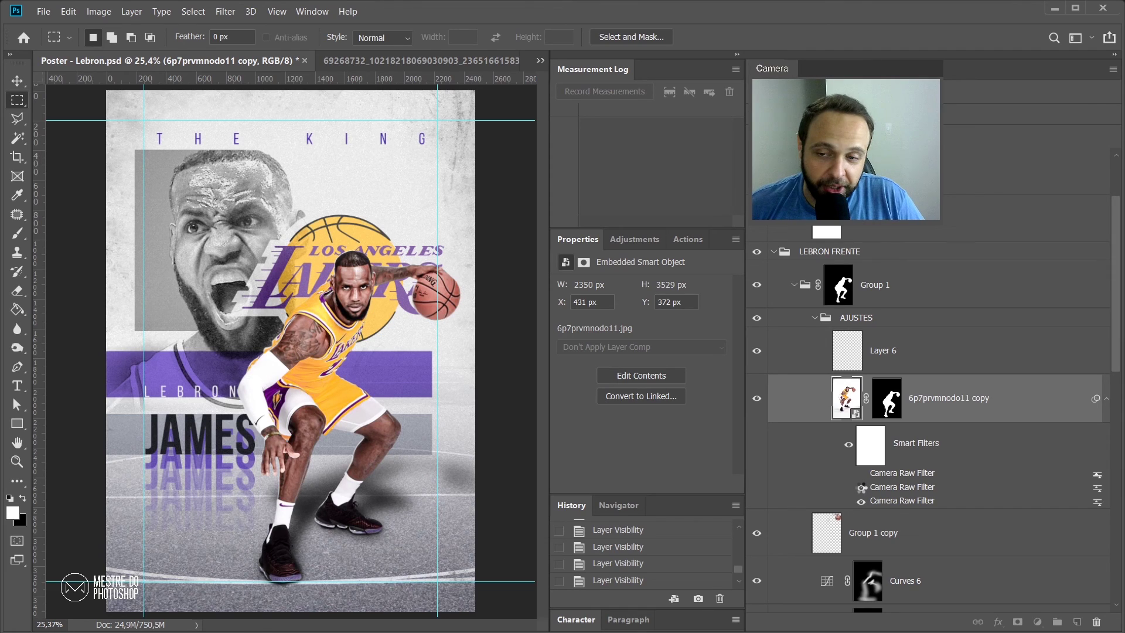
pyautogui.click(861, 487)
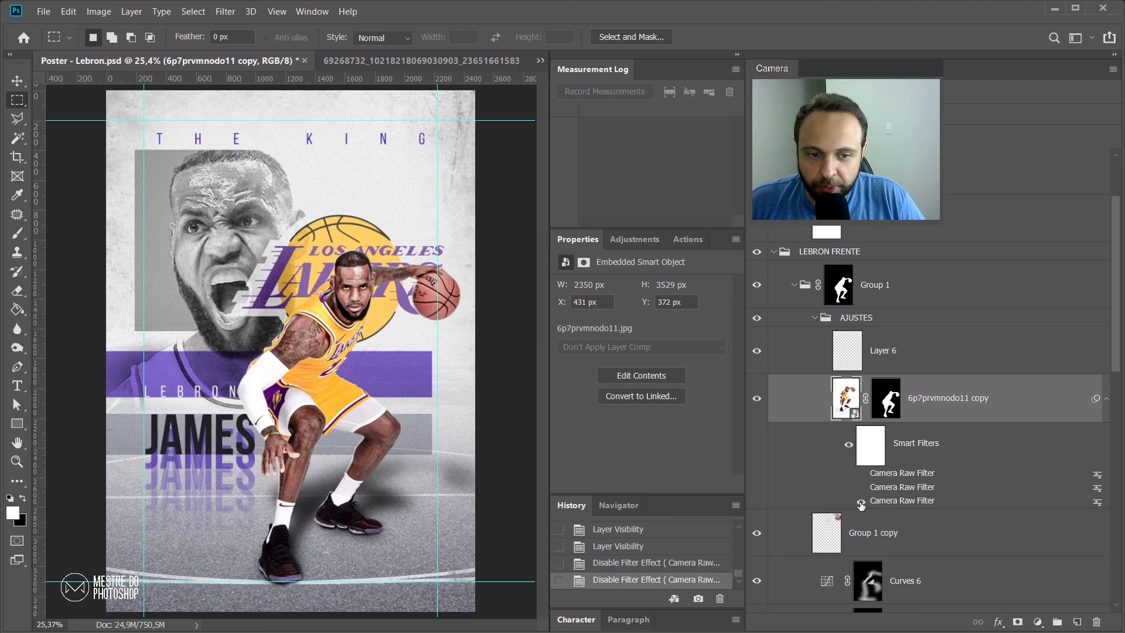
pyautogui.click(861, 502)
pyautogui.click(862, 502)
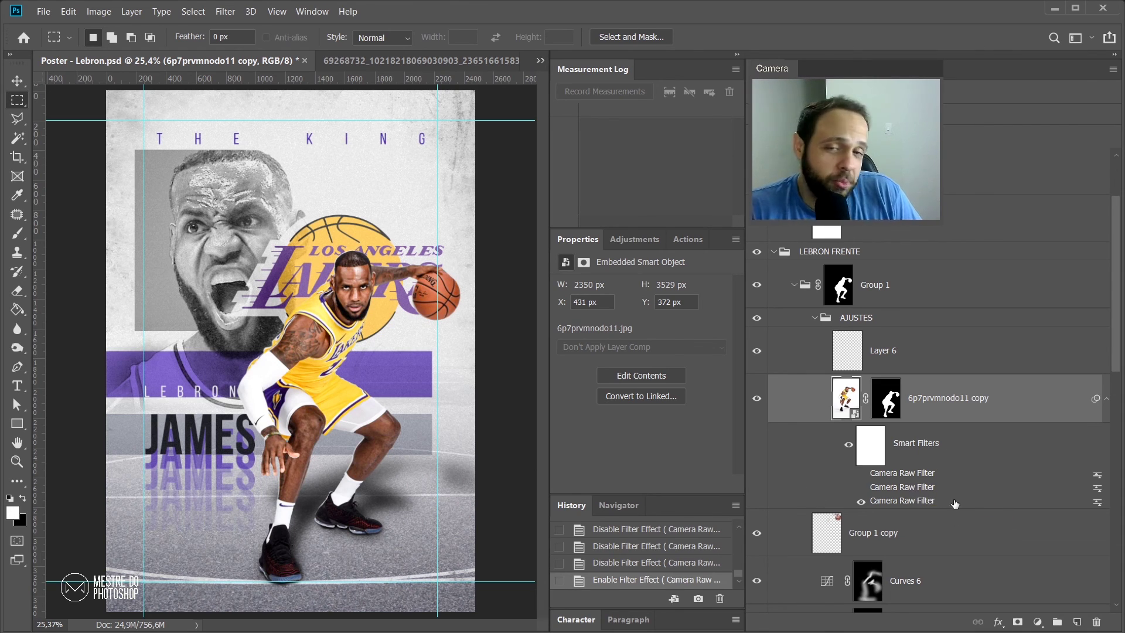
# Step: Open the lowest Camera Raw filter of 6p7prvmnodo11 copy, examine its basic, detail and other adjustment settings, and cancel
pyautogui.doubleClick(914, 500)
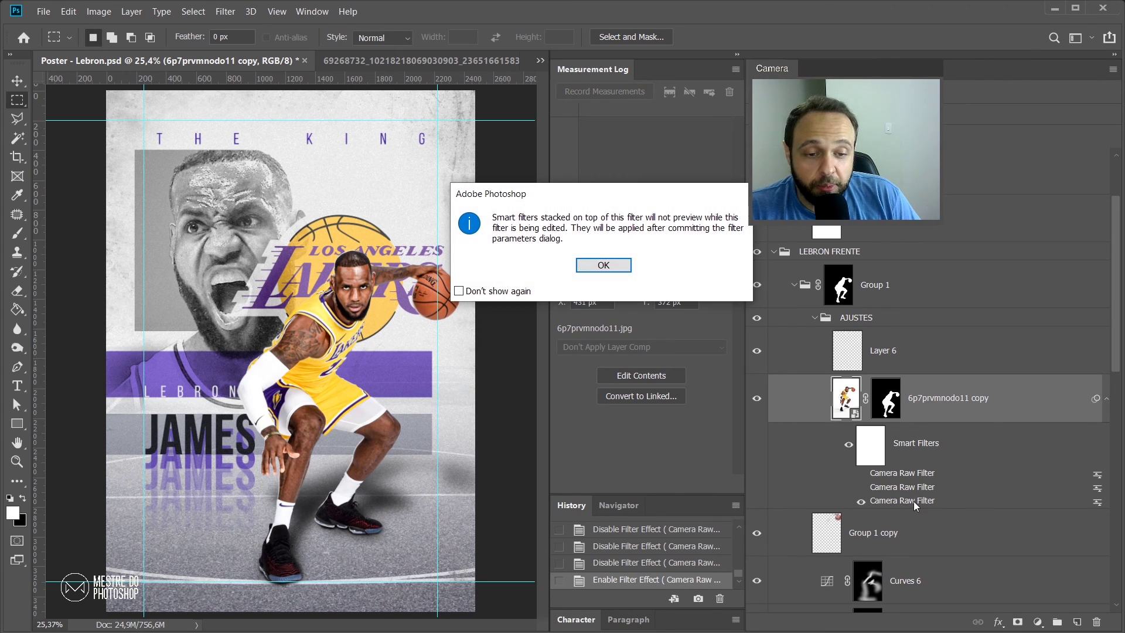
pyautogui.click(620, 269)
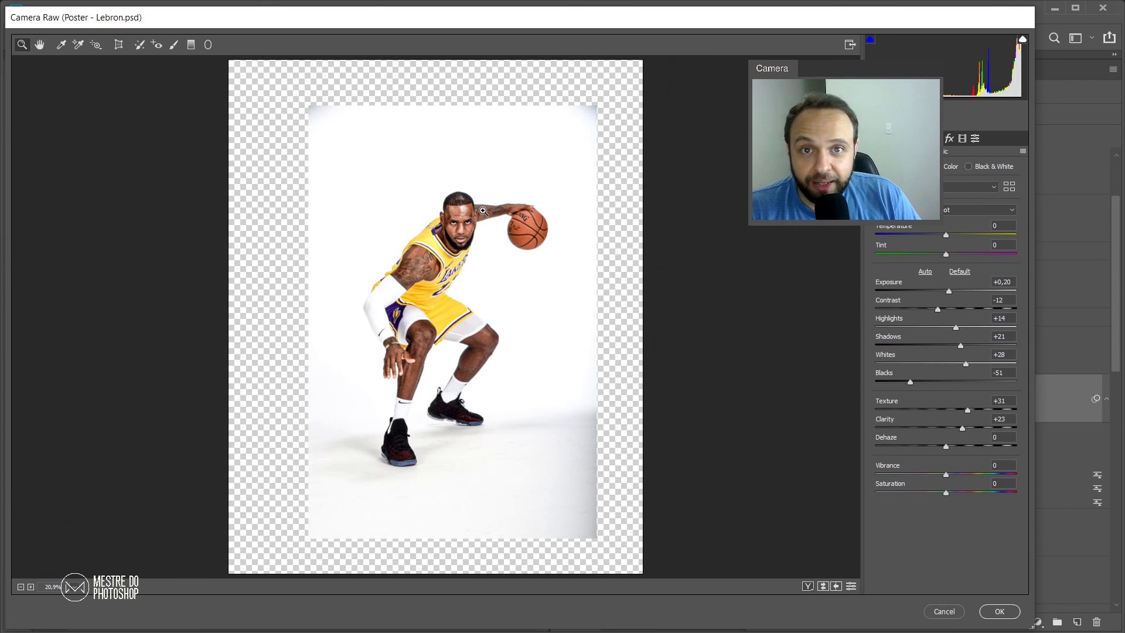
pyautogui.click(885, 139)
pyautogui.click(897, 138)
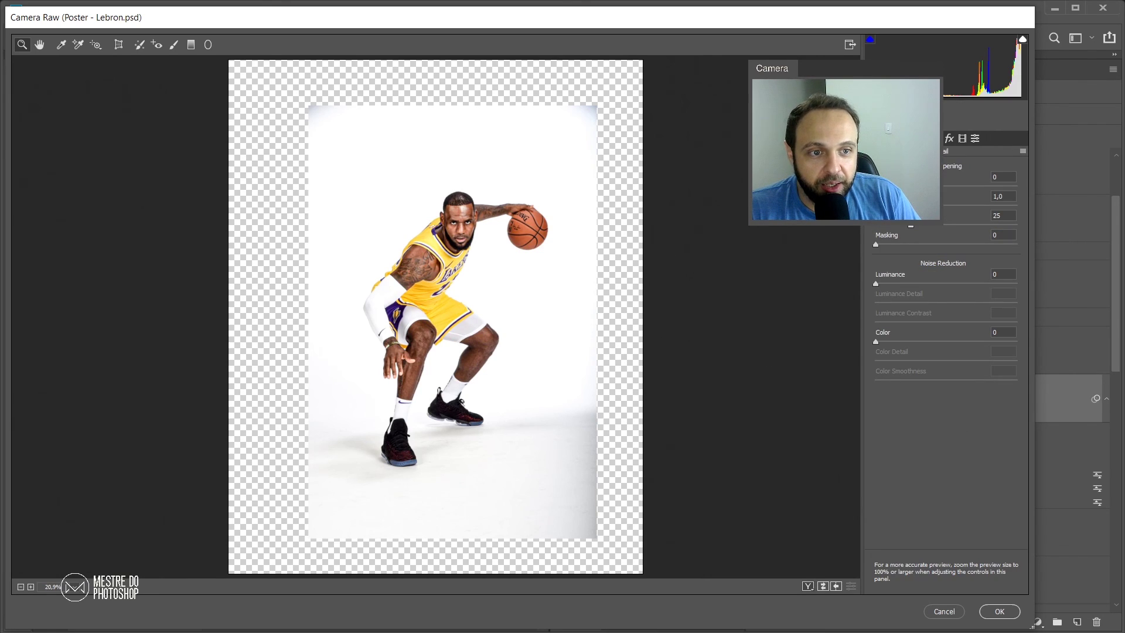
pyautogui.click(911, 138)
pyautogui.click(923, 138)
pyautogui.click(937, 139)
pyautogui.click(910, 139)
pyautogui.click(943, 614)
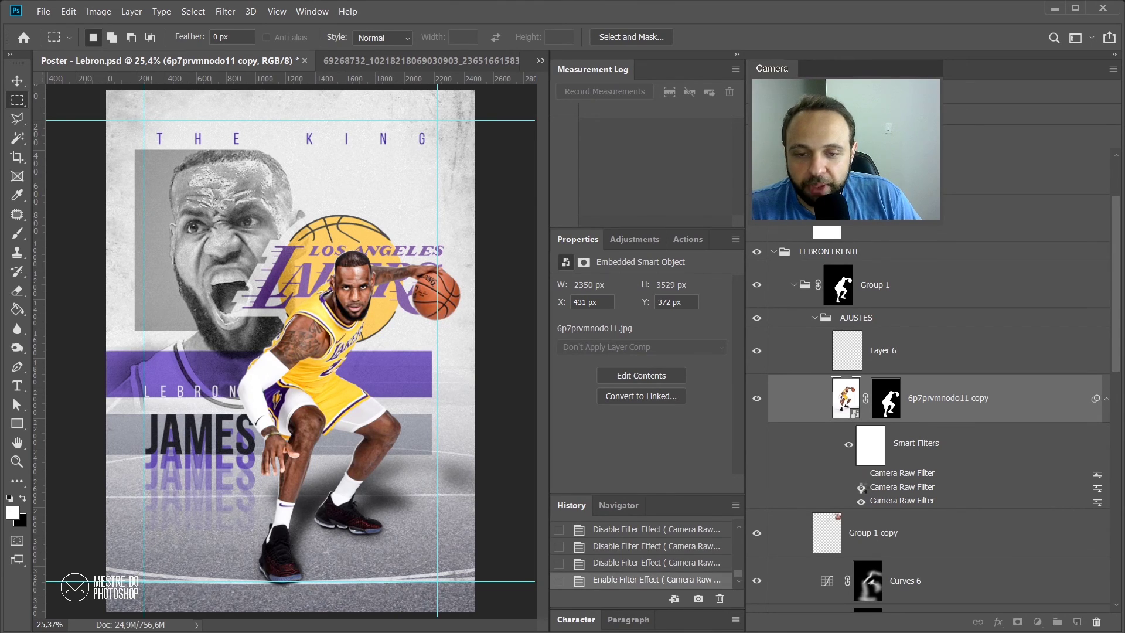
# Step: Enable and open the middle Camera Raw filter of 6p7prvmnodo11 copy and examine its HSL hue, saturation and luminance settings
pyautogui.click(862, 487)
pyautogui.doubleClick(916, 488)
pyautogui.click(604, 265)
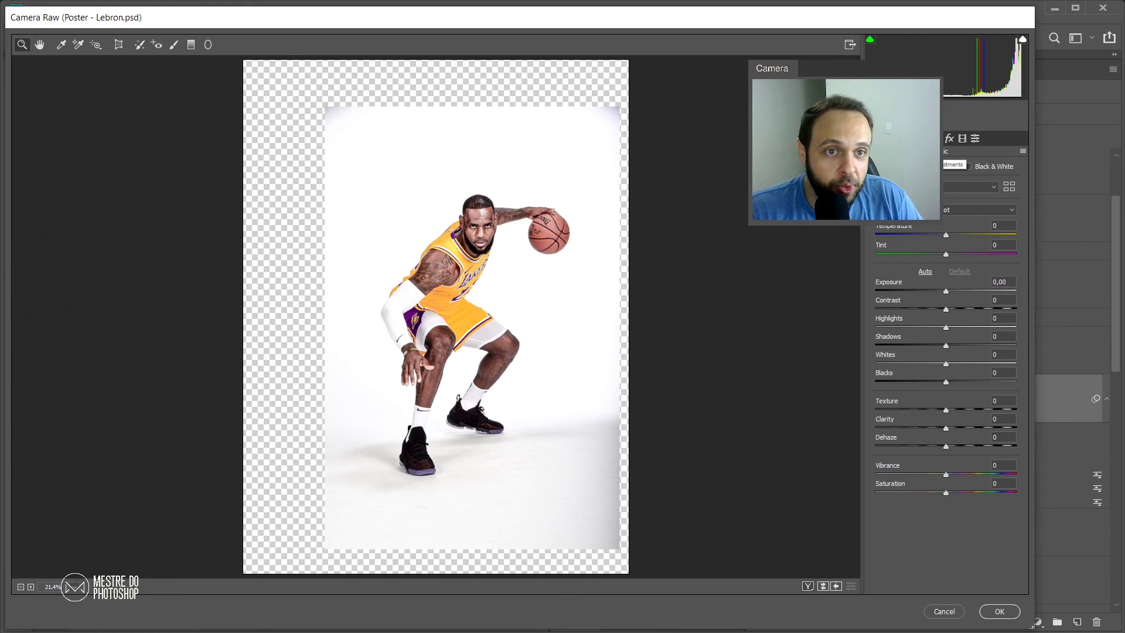
pyautogui.click(911, 138)
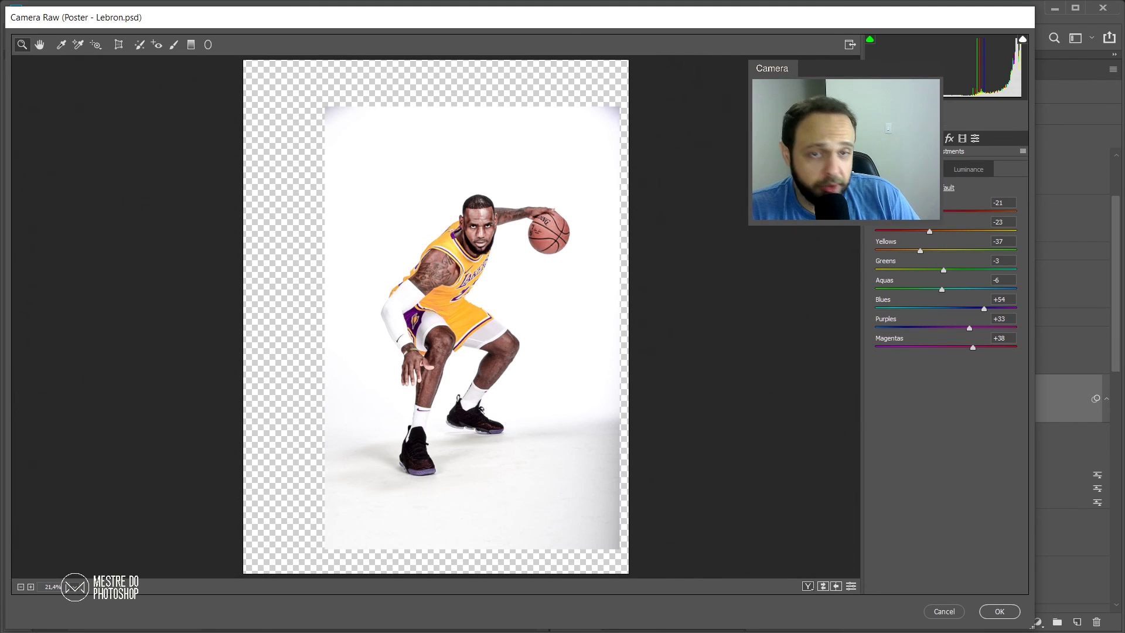
pyautogui.moveTo(867, 23); pyautogui.dragTo(899, 89)
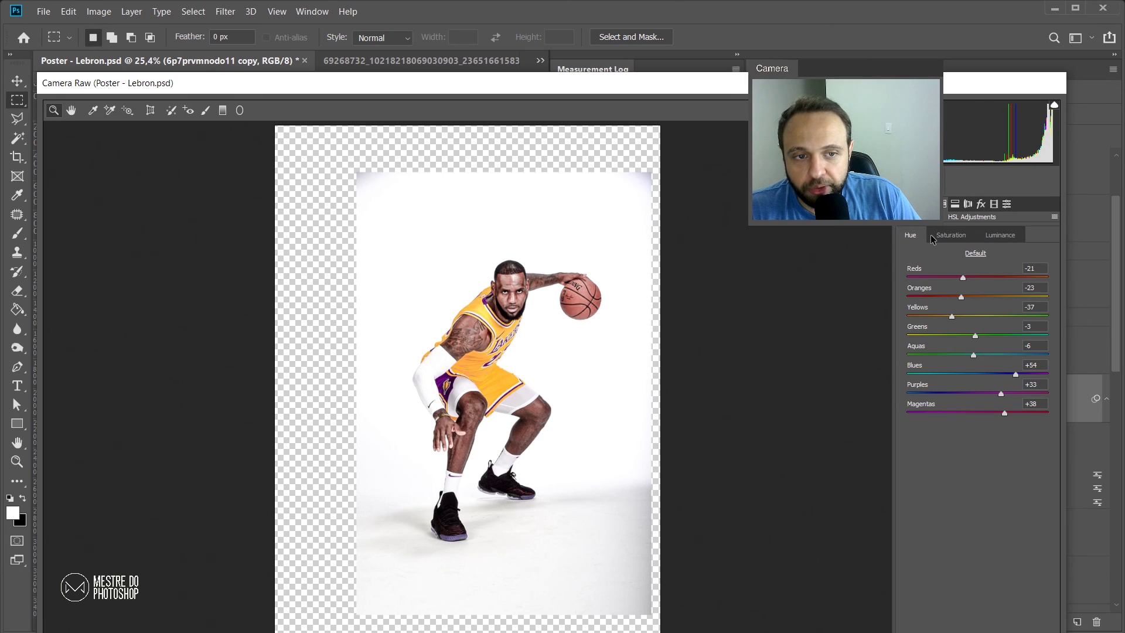
pyautogui.click(954, 234)
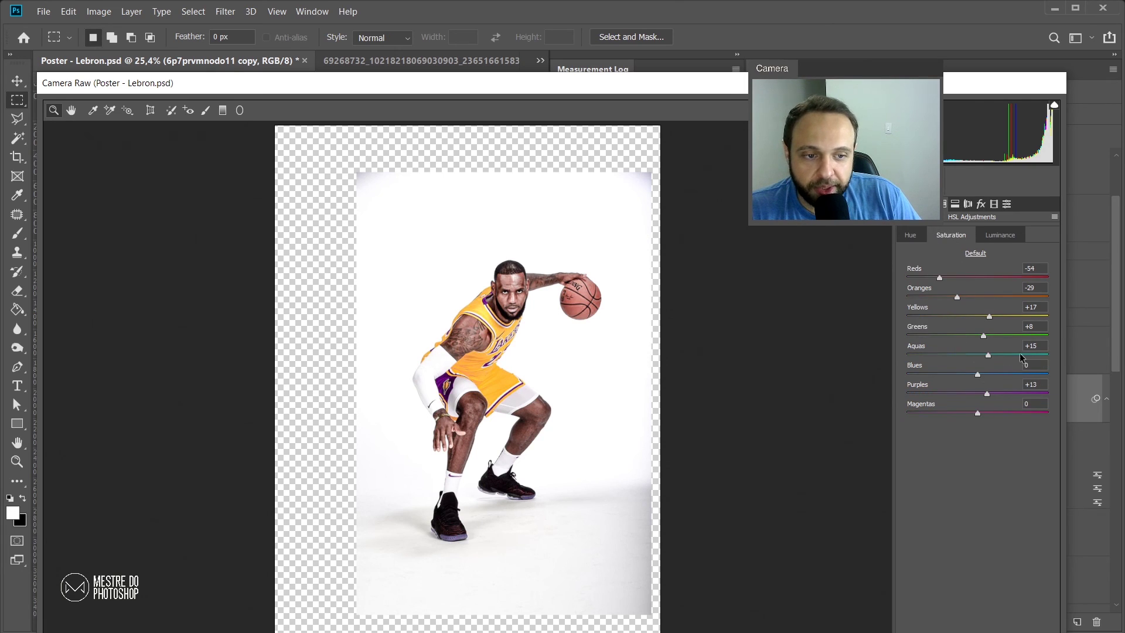
pyautogui.click(1012, 235)
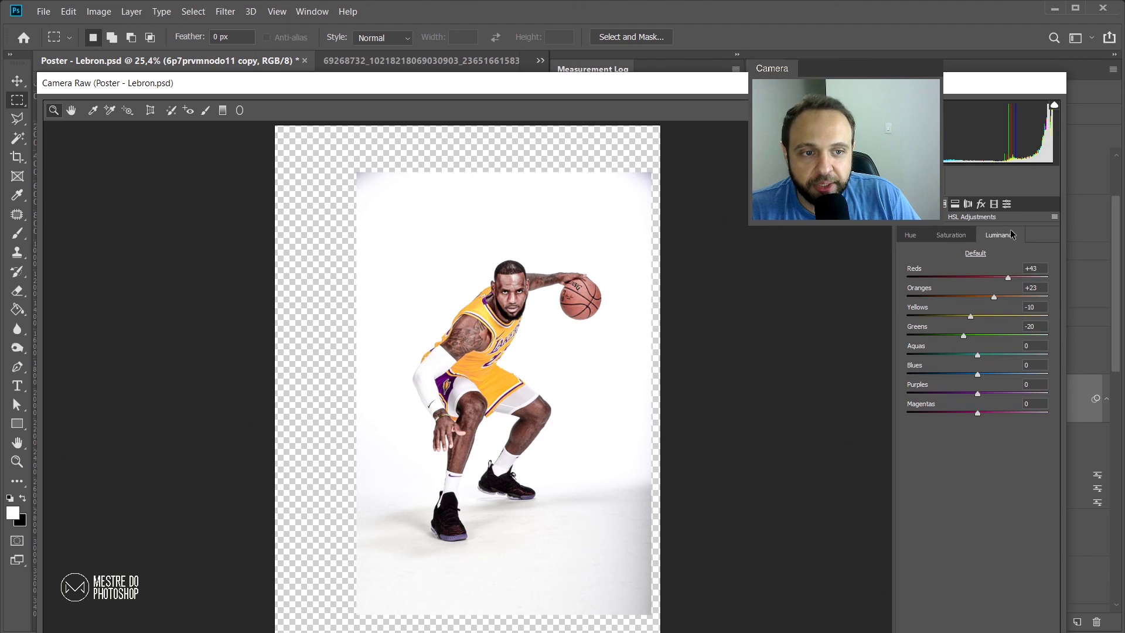
pyautogui.click(911, 237)
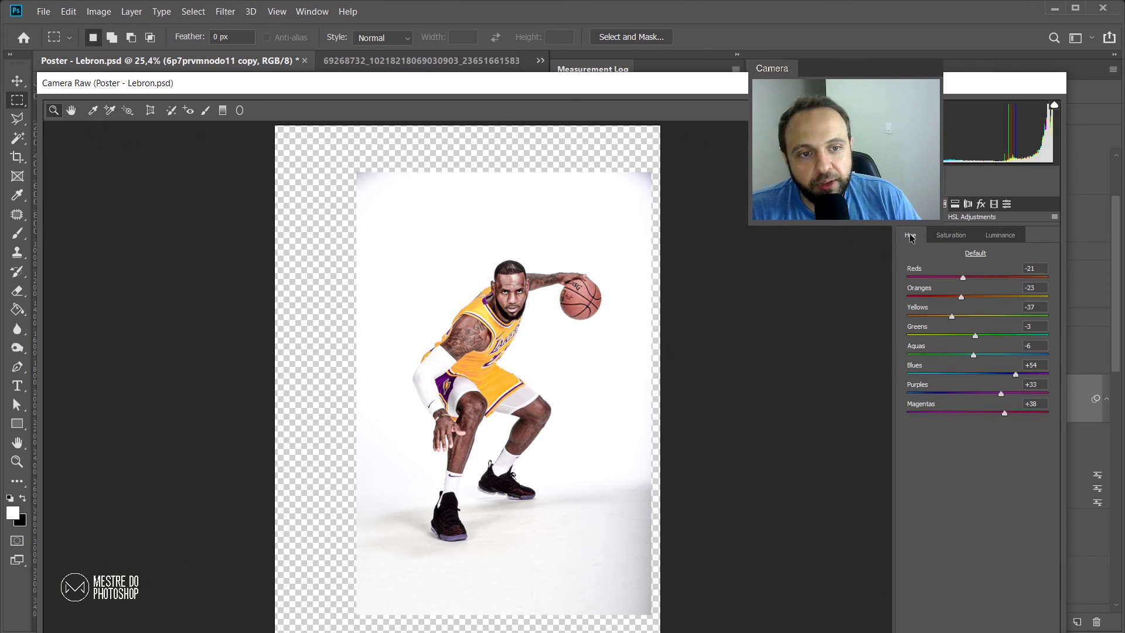
# Step: Try a Yellows hue of +100 to compare the jersey's color, undo it, and leave the filter
pyautogui.moveTo(952, 317)
pyautogui.mouseDown()
pyautogui.moveTo(1074, 320)
pyautogui.moveTo(804, 314)
pyautogui.moveTo(956, 323)
pyautogui.mouseUp()
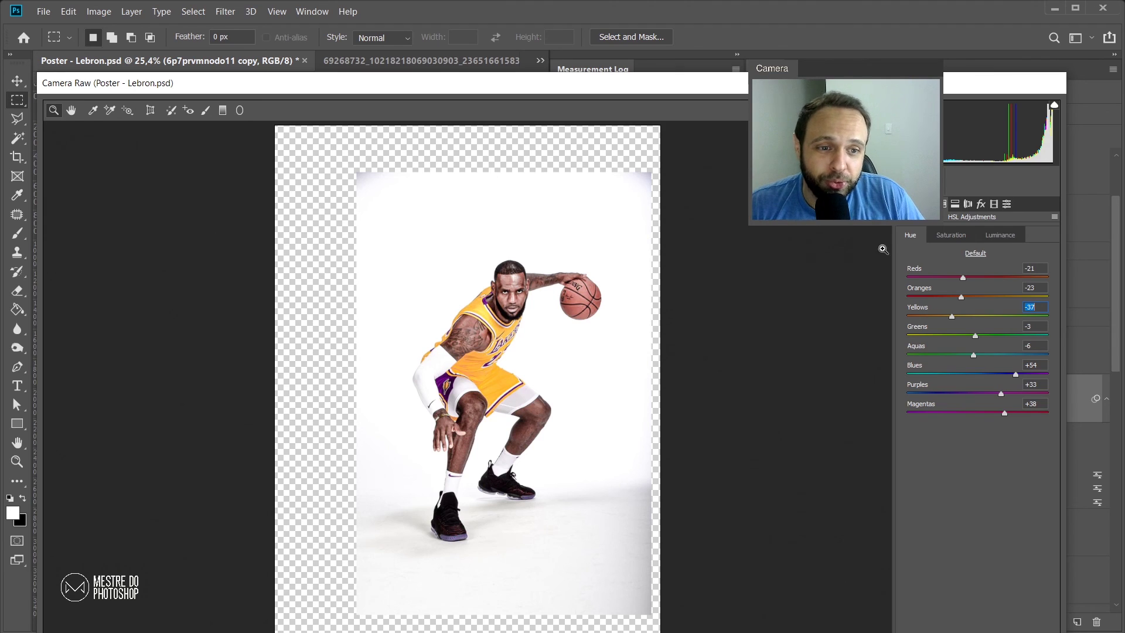
pyautogui.moveTo(953, 318); pyautogui.dragTo(1102, 316)
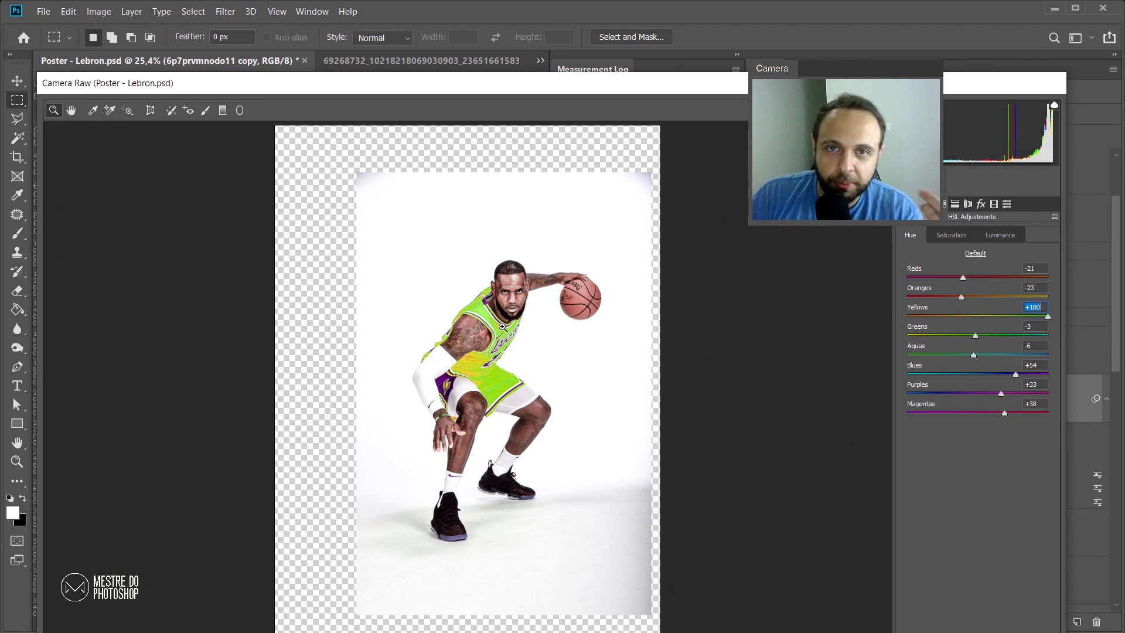
pyautogui.hotkey('ctrl', 'z')
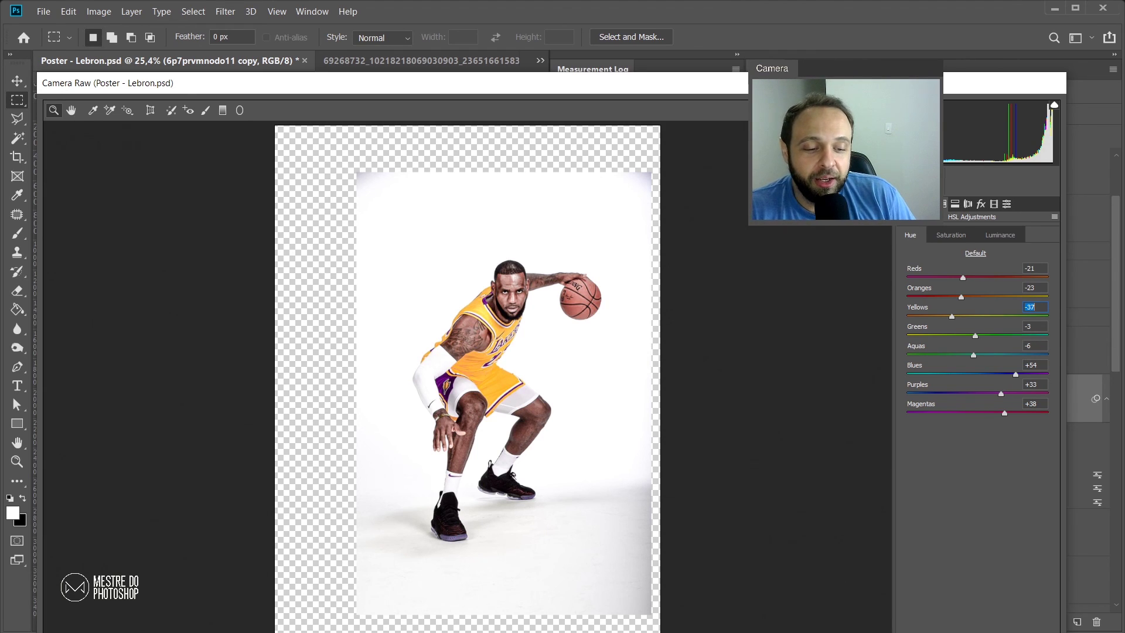
pyautogui.moveTo(951, 83); pyautogui.dragTo(986, 42)
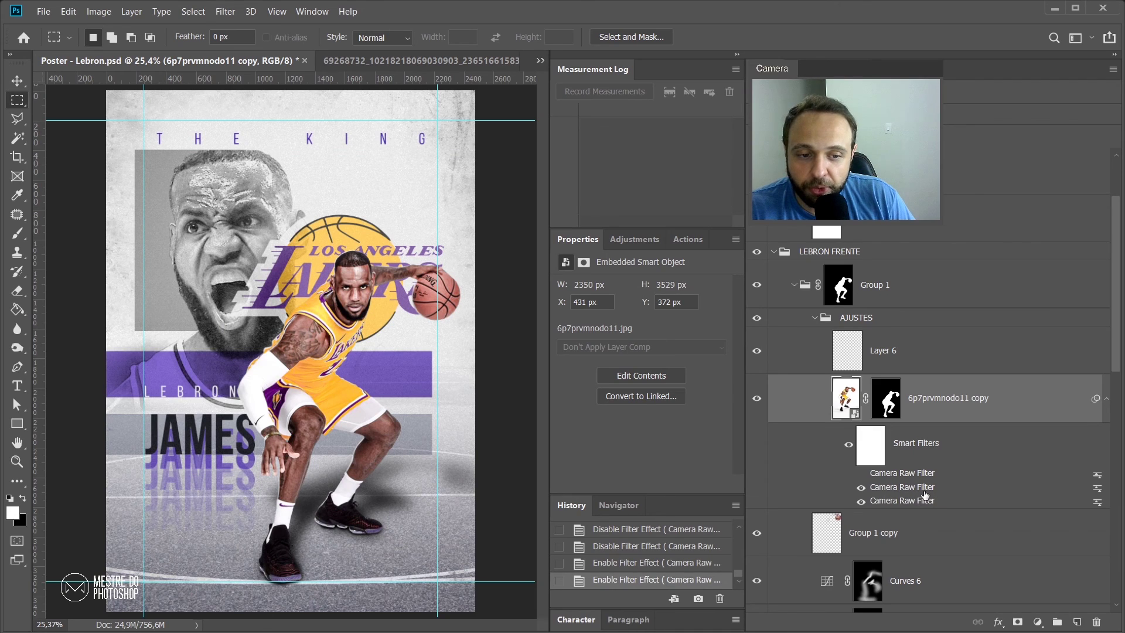
# Step: Enable the uppermost Camera Raw filter of 6p7prvmnodo11 copy, open it to examine its sharpening and noise reduction settings, and cancel
pyautogui.click(863, 474)
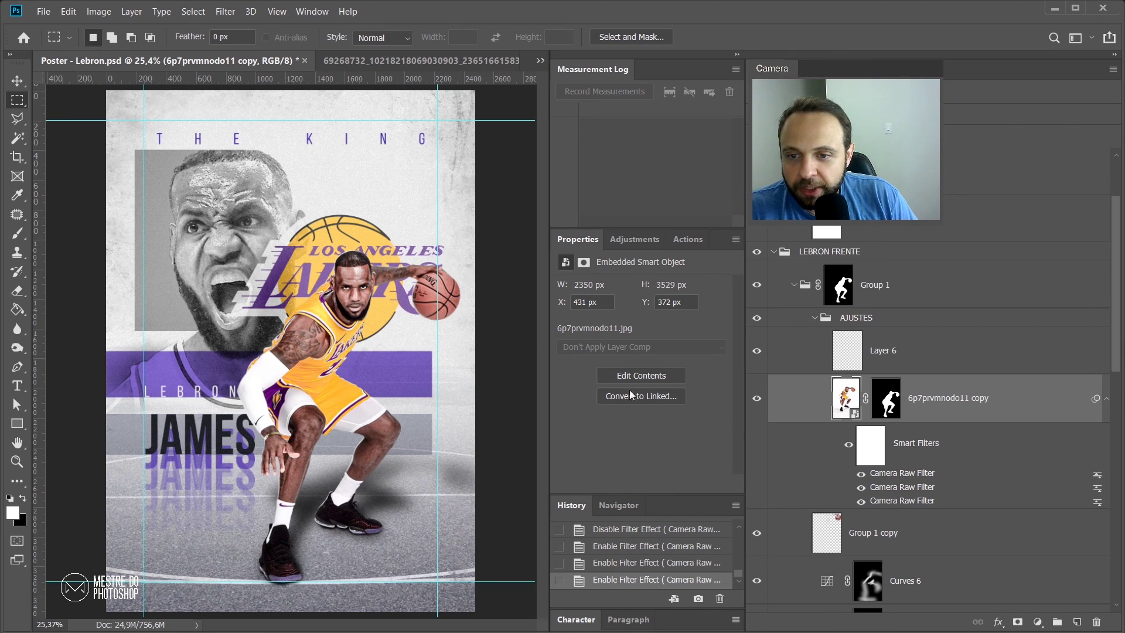
pyautogui.doubleClick(891, 475)
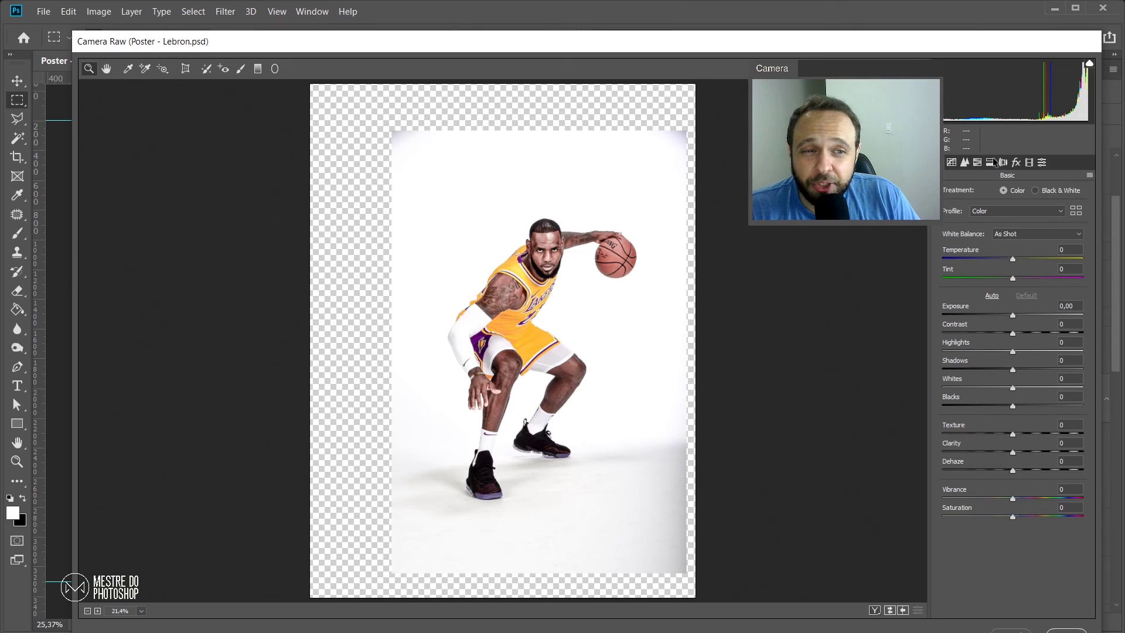
pyautogui.click(964, 163)
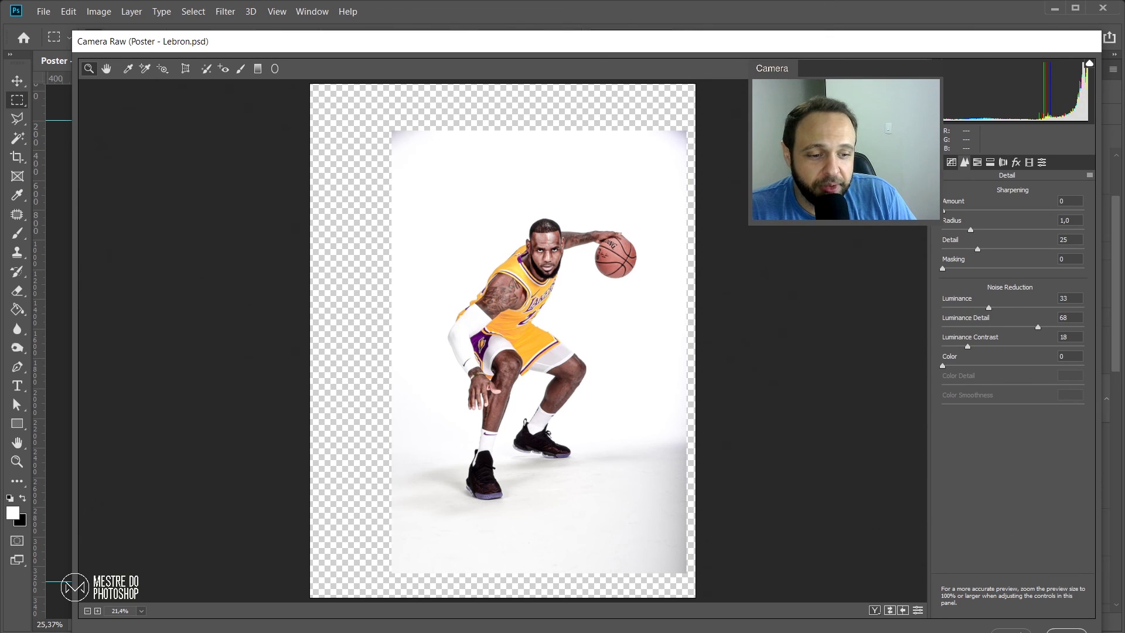
pyautogui.click(1011, 632)
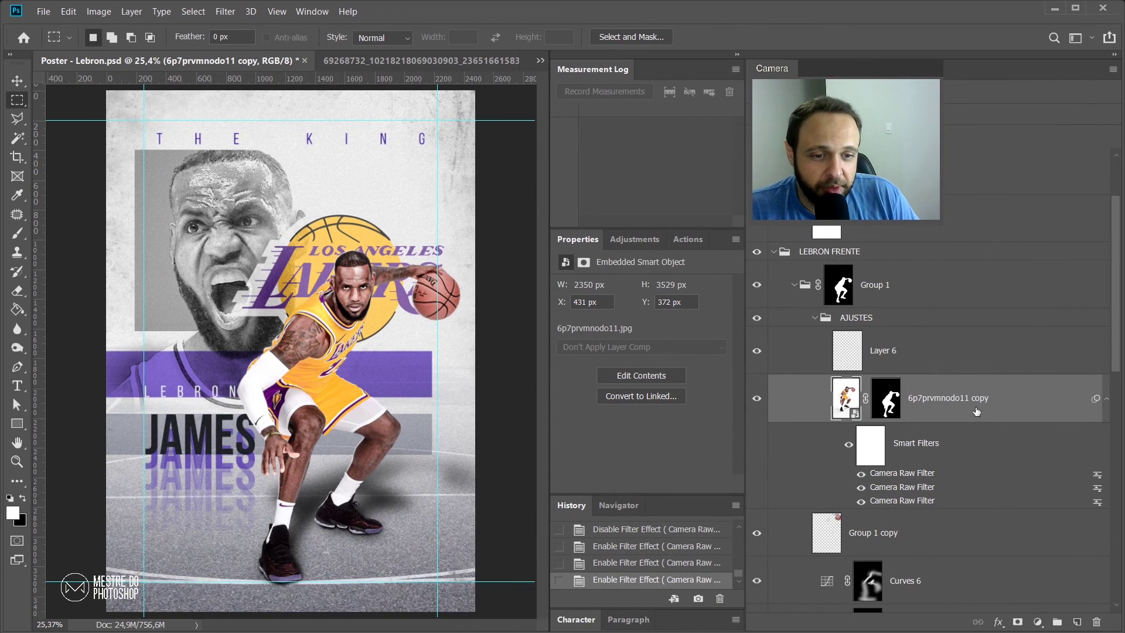
# Step: Toggle Layer 6's visibility to compare the front figure, leave it on, and select the layer
pyautogui.click(757, 352)
pyautogui.click(757, 352)
pyautogui.click(758, 352)
pyautogui.click(757, 352)
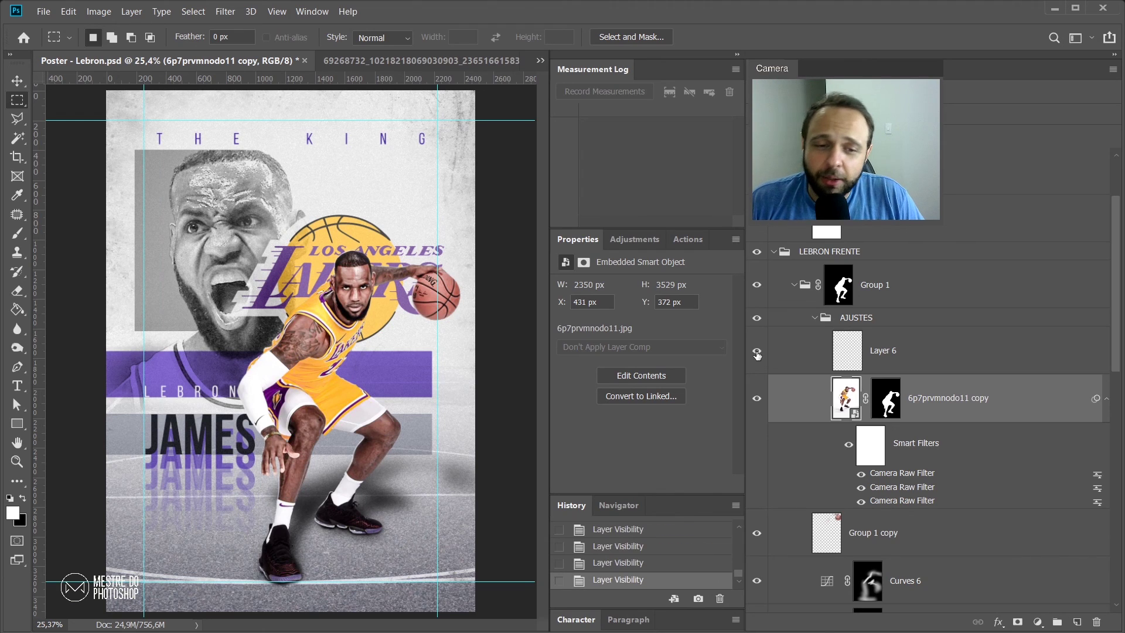
pyautogui.click(964, 364)
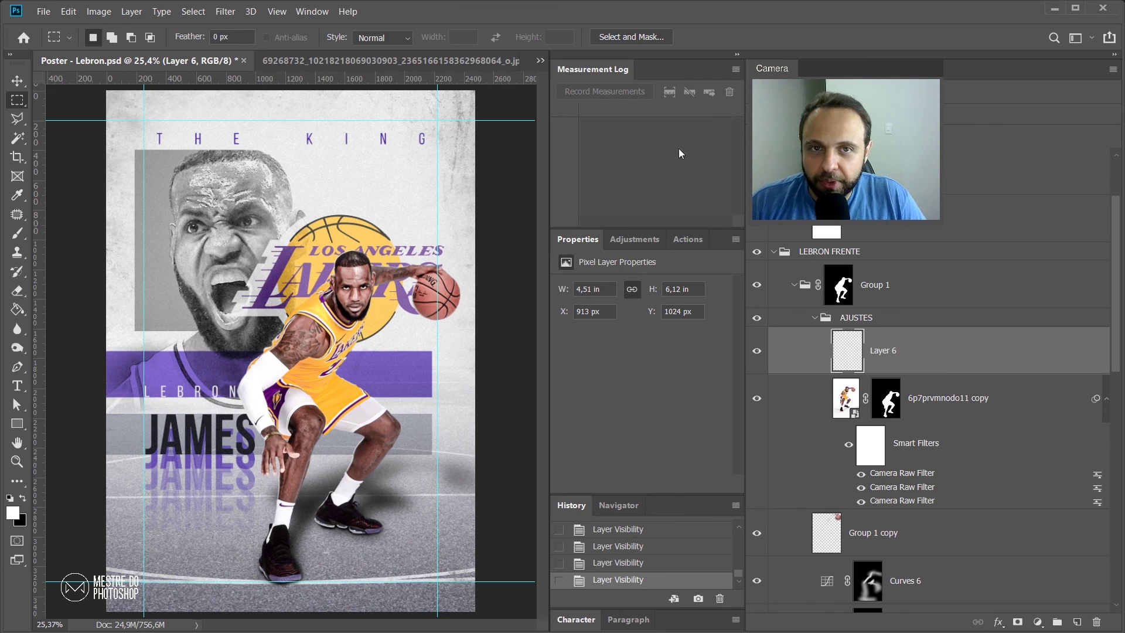
# Step: Examine the edges of the front figure's head, neck, shoulder and tattooed arm up close, and compare them with the whole poster
pyautogui.moveTo(313, 306); pyautogui.dragTo(362, 311)
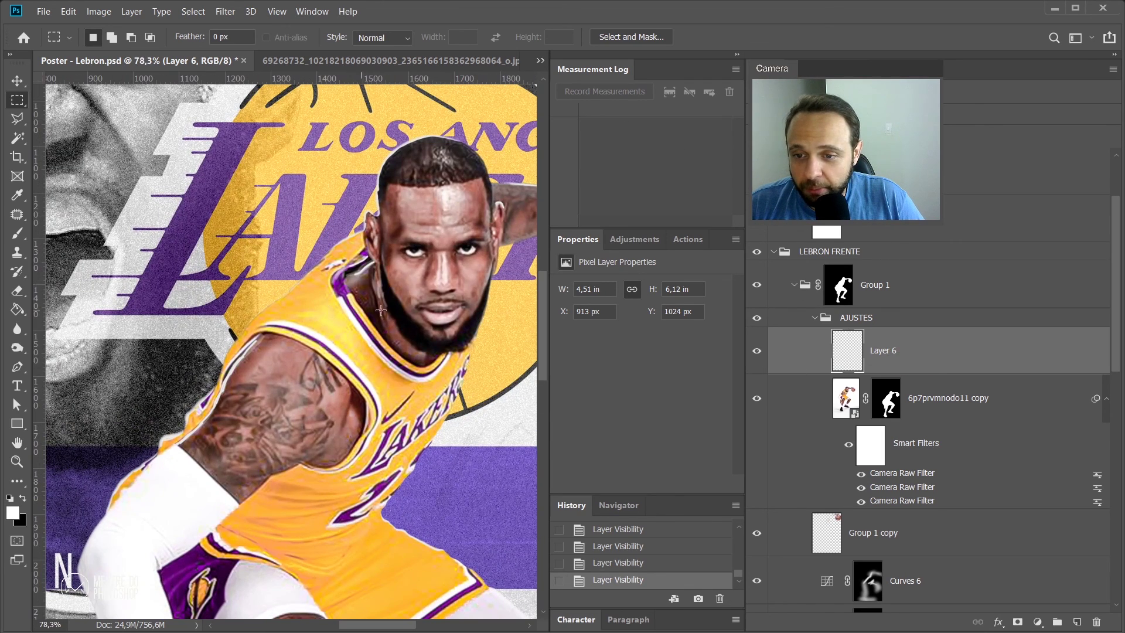
pyautogui.moveTo(426, 252); pyautogui.dragTo(407, 280)
pyautogui.moveTo(392, 169); pyautogui.dragTo(416, 179)
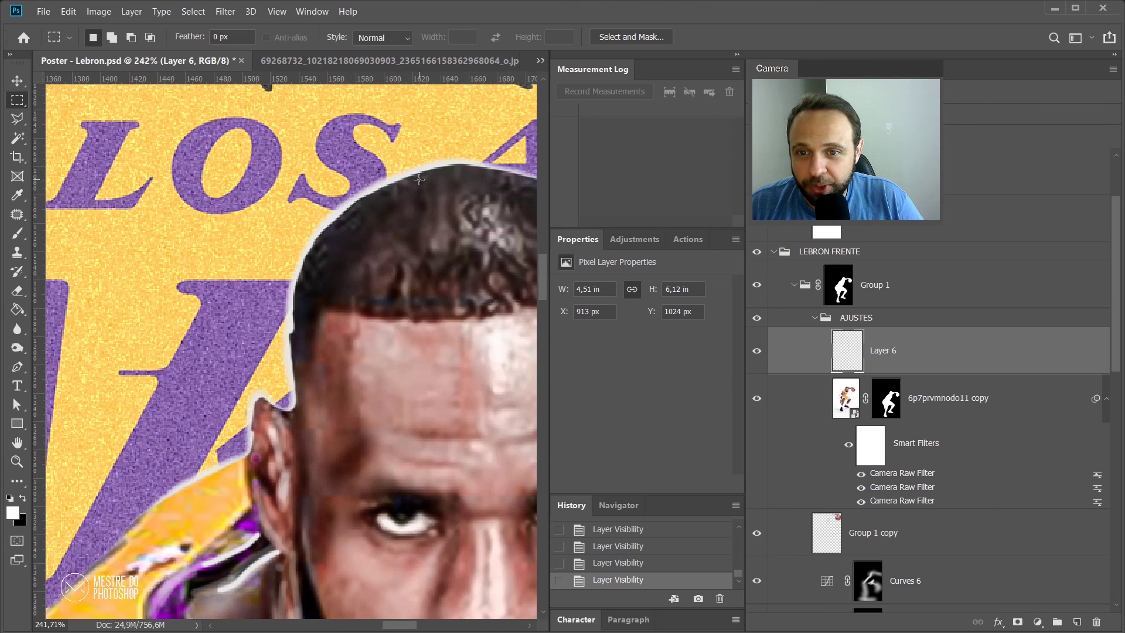
pyautogui.moveTo(312, 440); pyautogui.dragTo(368, 181)
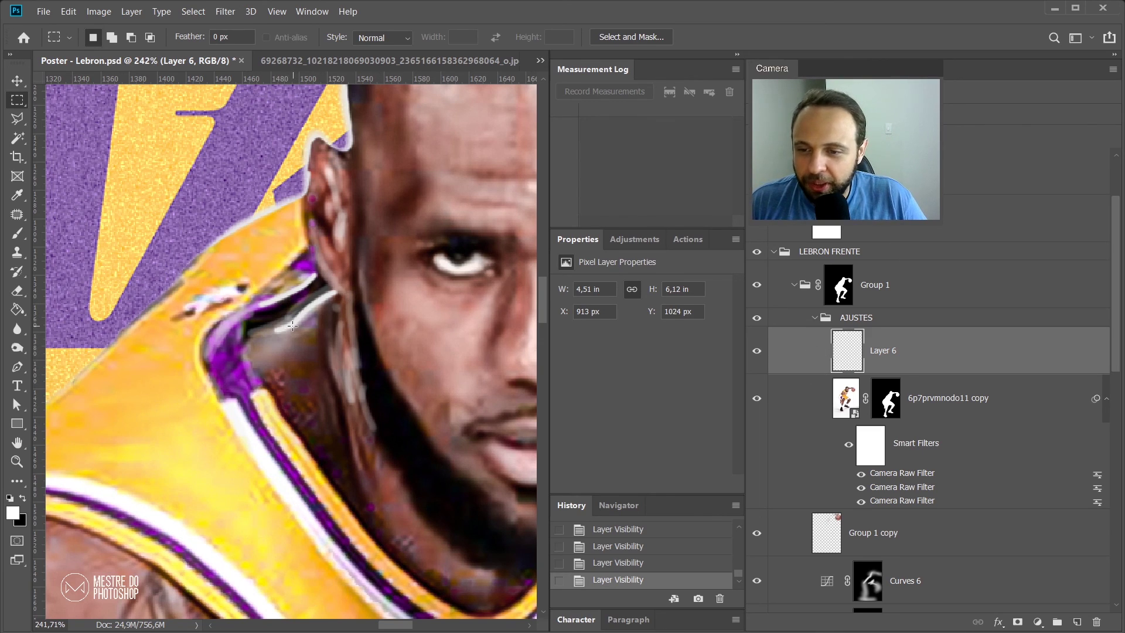
pyautogui.moveTo(248, 430); pyautogui.dragTo(506, 216)
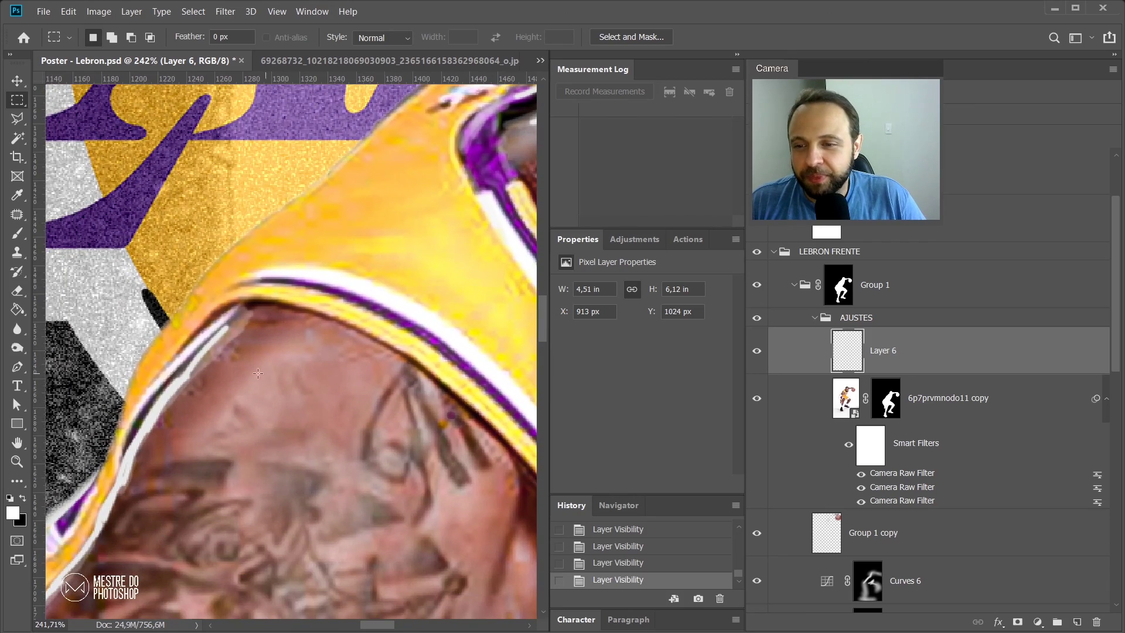
pyautogui.scroll(-4, 235, 375)
pyautogui.moveTo(233, 379); pyautogui.dragTo(398, 283)
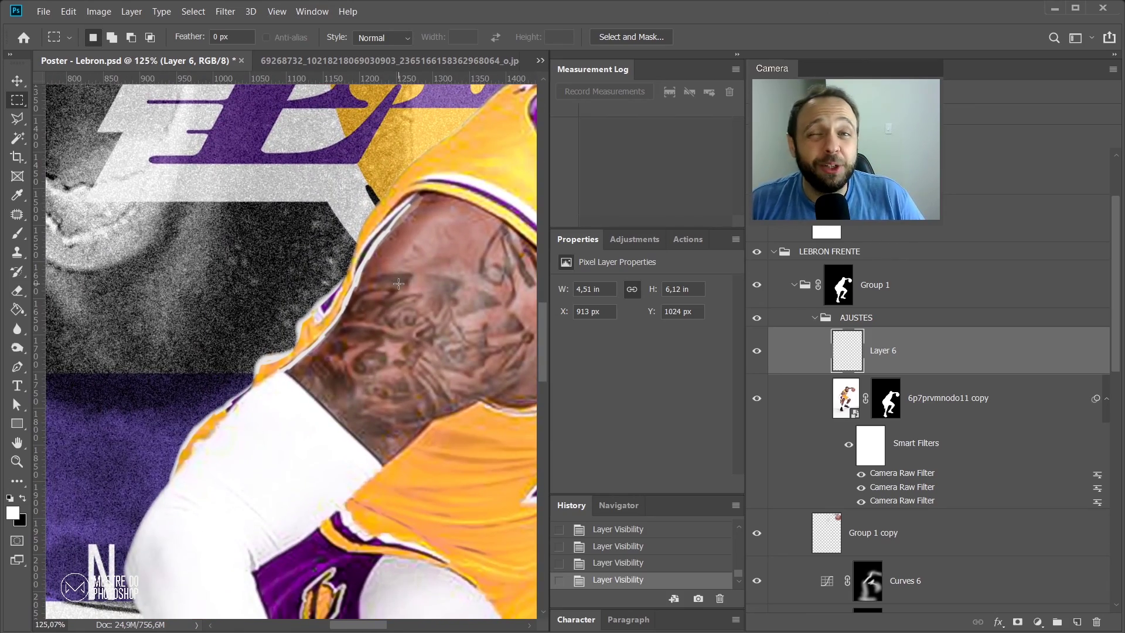
pyautogui.scroll(-8, 399, 284)
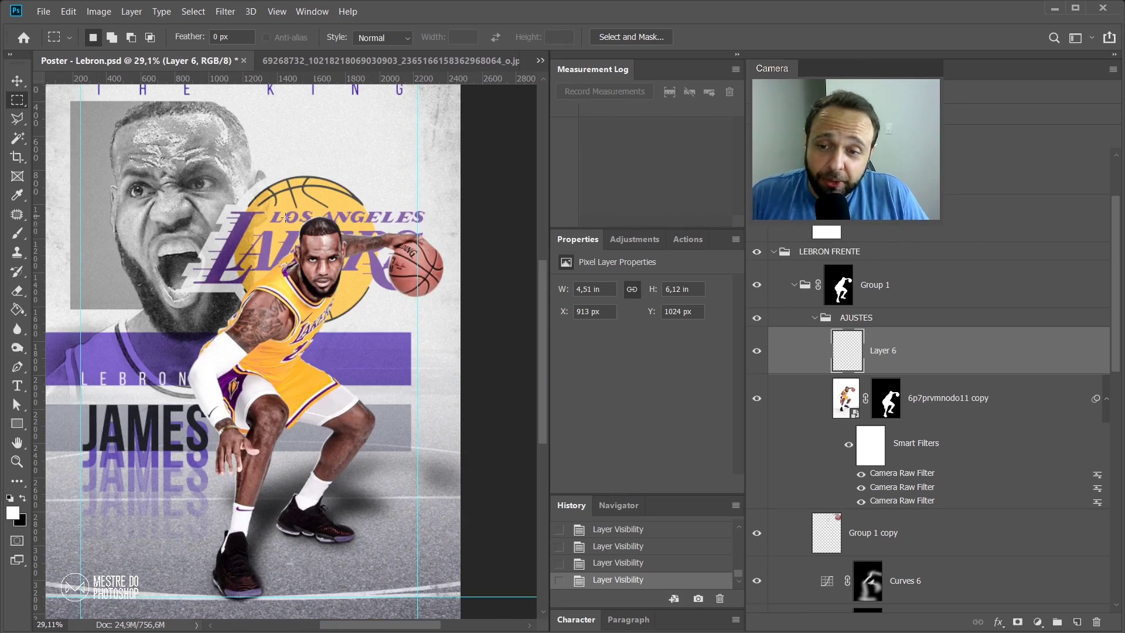
pyautogui.scroll(2, 298, 242)
pyautogui.scroll(-6, 285, 271)
pyautogui.scroll(3, 354, 295)
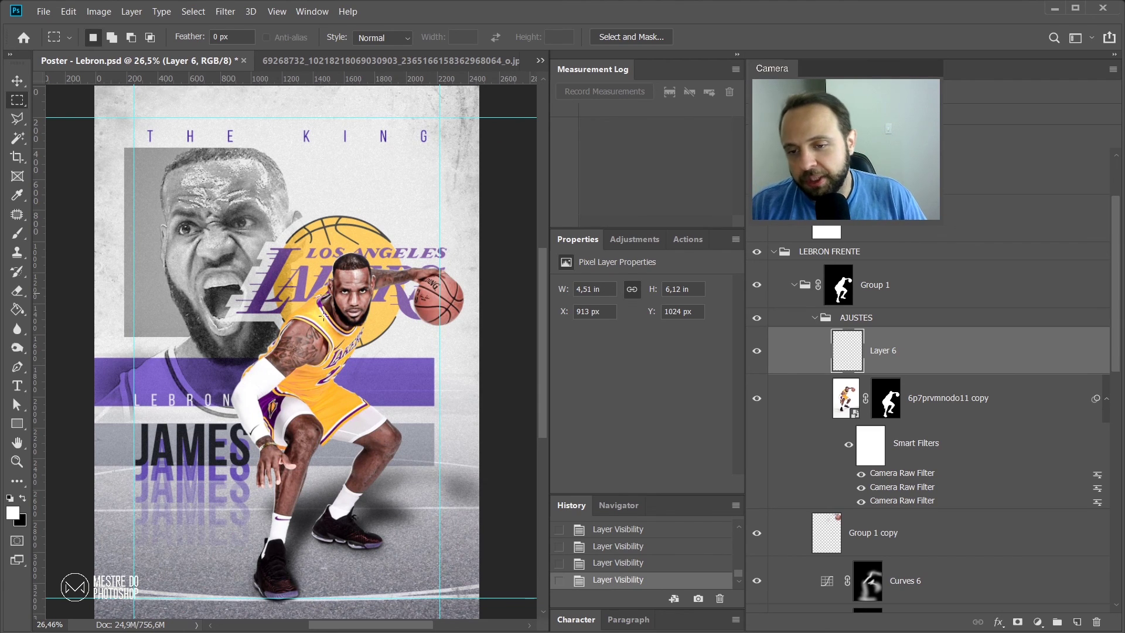
pyautogui.scroll(8, 330, 319)
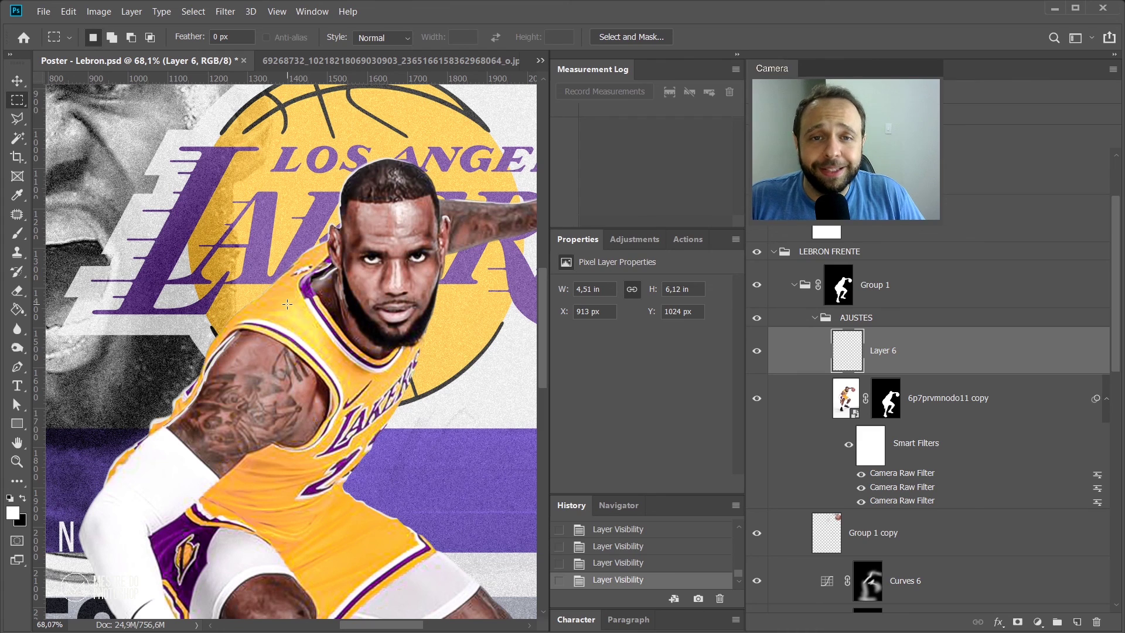
pyautogui.scroll(-8, 347, 330)
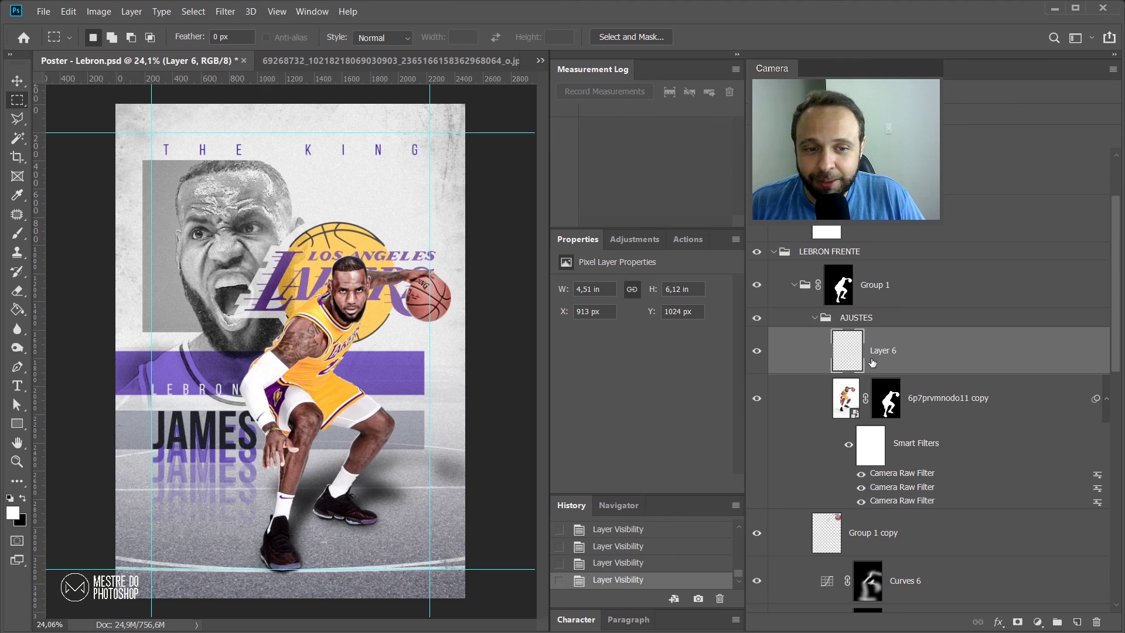
# Step: Collapse the AJUSTES group and toggle its visibility to compare the front figure, leaving it on
pyautogui.click(816, 318)
pyautogui.click(758, 322)
pyautogui.click(759, 323)
pyautogui.click(759, 323)
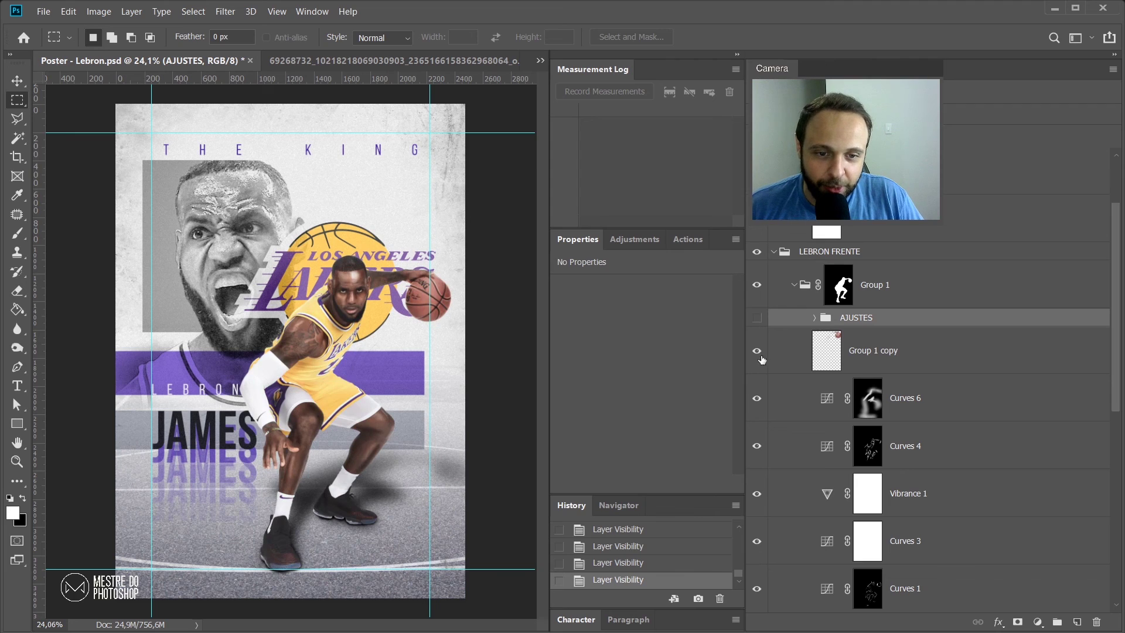
pyautogui.click(758, 318)
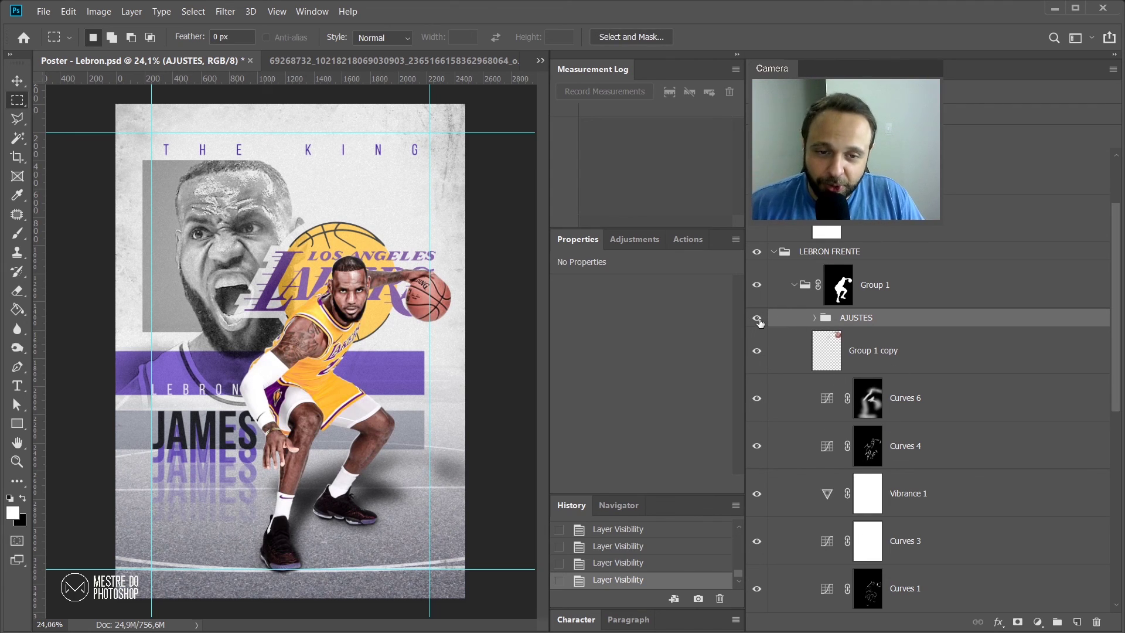
# Step: Toggle all smart filters of 6p7prvmnodo11 copy inside AJUSTES to compare, leave them enabled, and adjust the layer's fill opacity
pyautogui.click(817, 318)
pyautogui.click(855, 414)
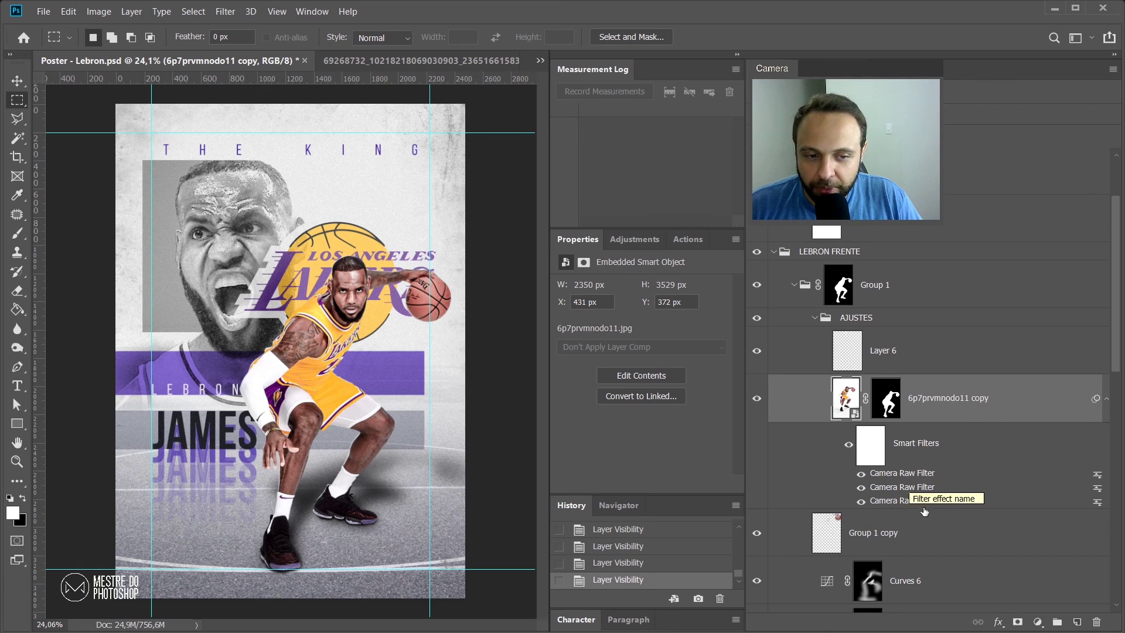
pyautogui.click(849, 447)
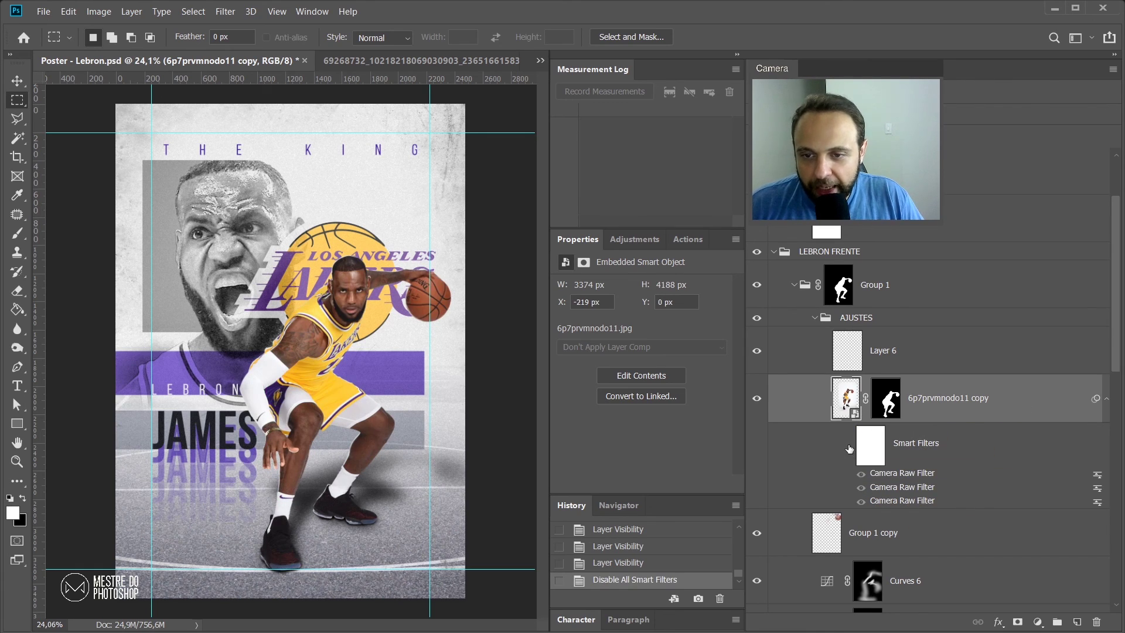
pyautogui.click(849, 447)
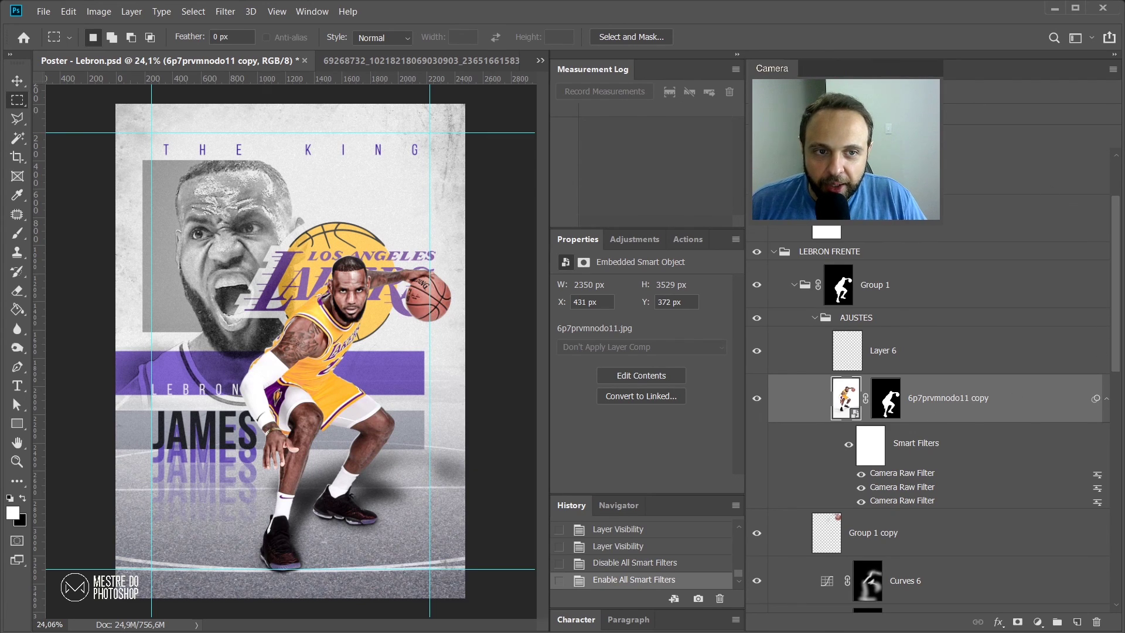
pyautogui.moveTo(905, 149); pyautogui.dragTo(973, 149)
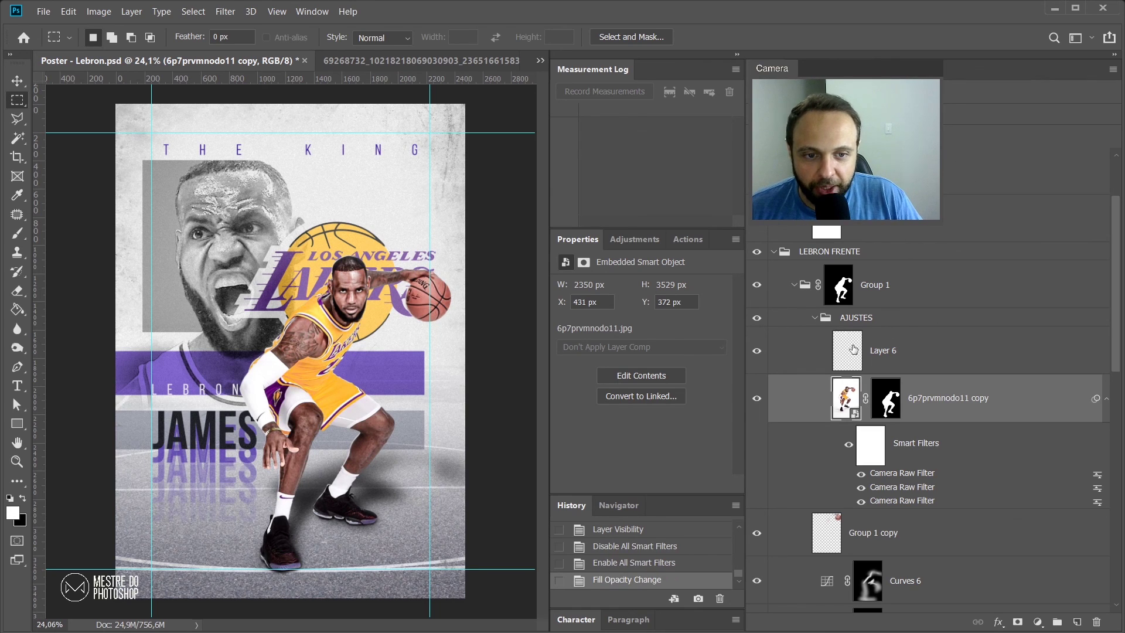
# Step: Collapse the smart filter list of 6p7prvmnodo11 copy, the AJUSTES group and Group 1 in LEBRON FRENTE
pyautogui.click(1106, 401)
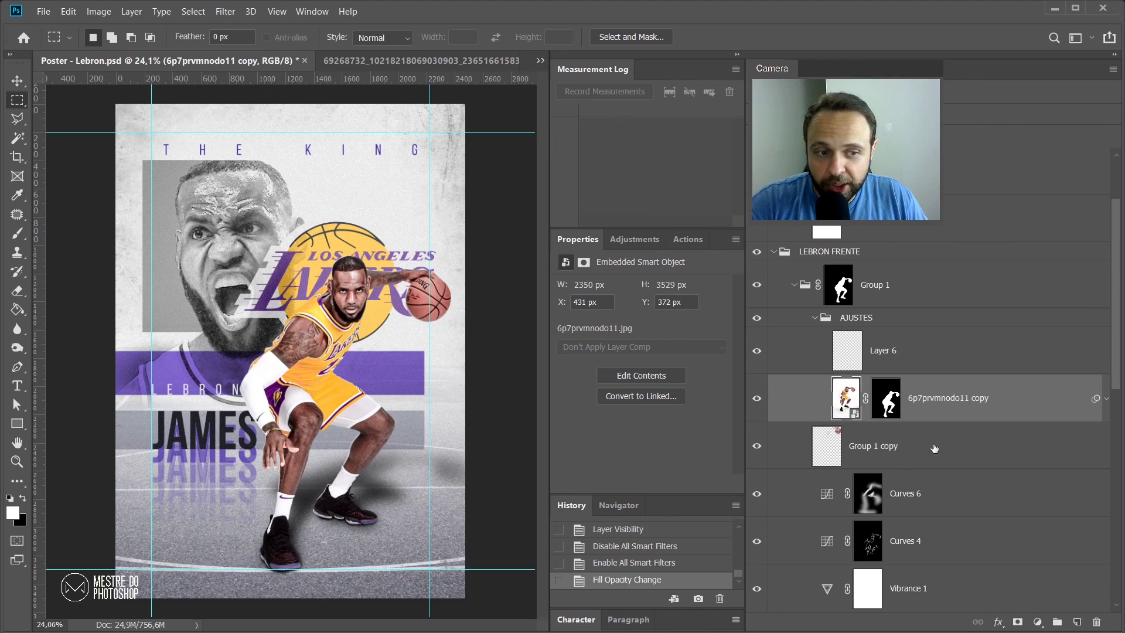
pyautogui.click(1106, 399)
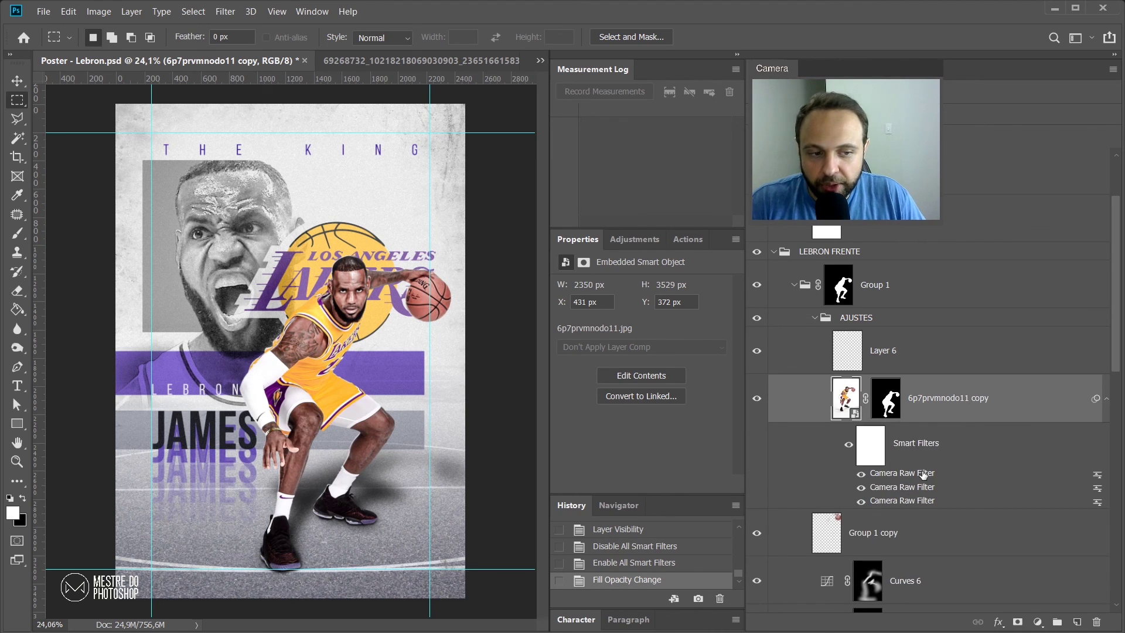
pyautogui.click(1106, 400)
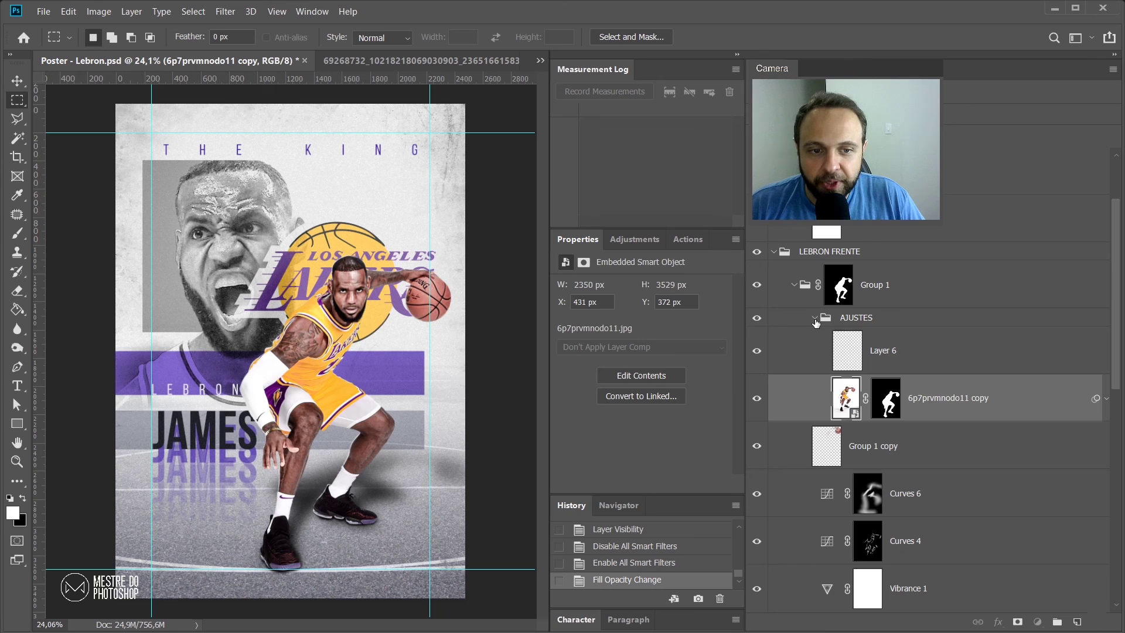
pyautogui.click(814, 317)
pyautogui.click(794, 286)
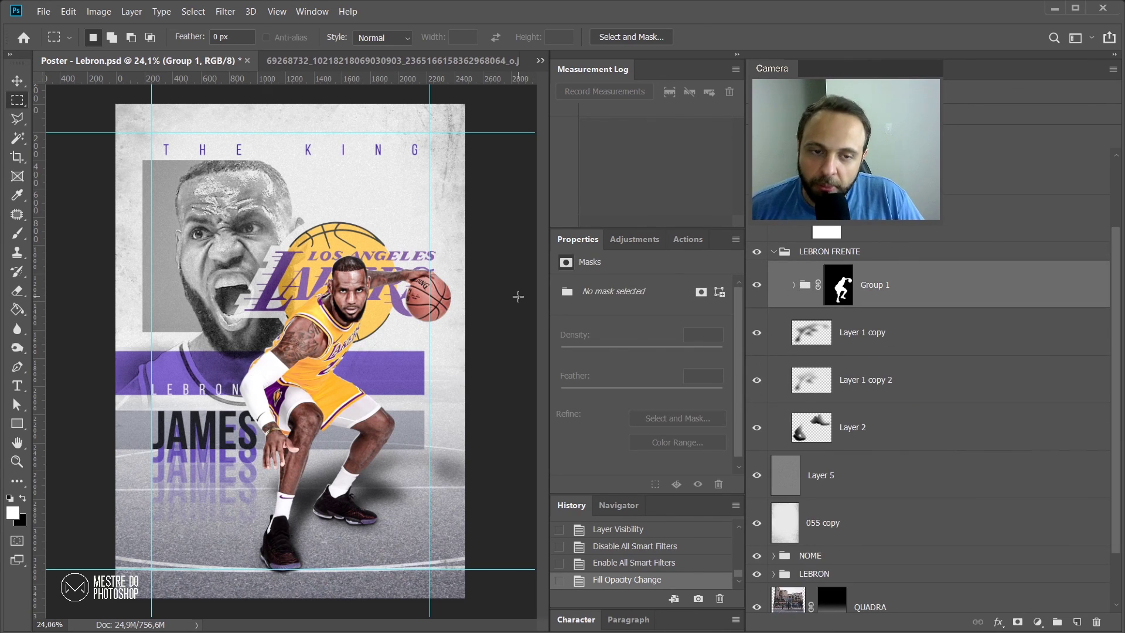
# Step: Hide Layer 1 copy, Layer 1 copy 2 and Layer 2 in LEBRON FRENTE, and show only Layer 2 again to examine the shoe shadows
pyautogui.moveTo(758, 332); pyautogui.dragTo(757, 428)
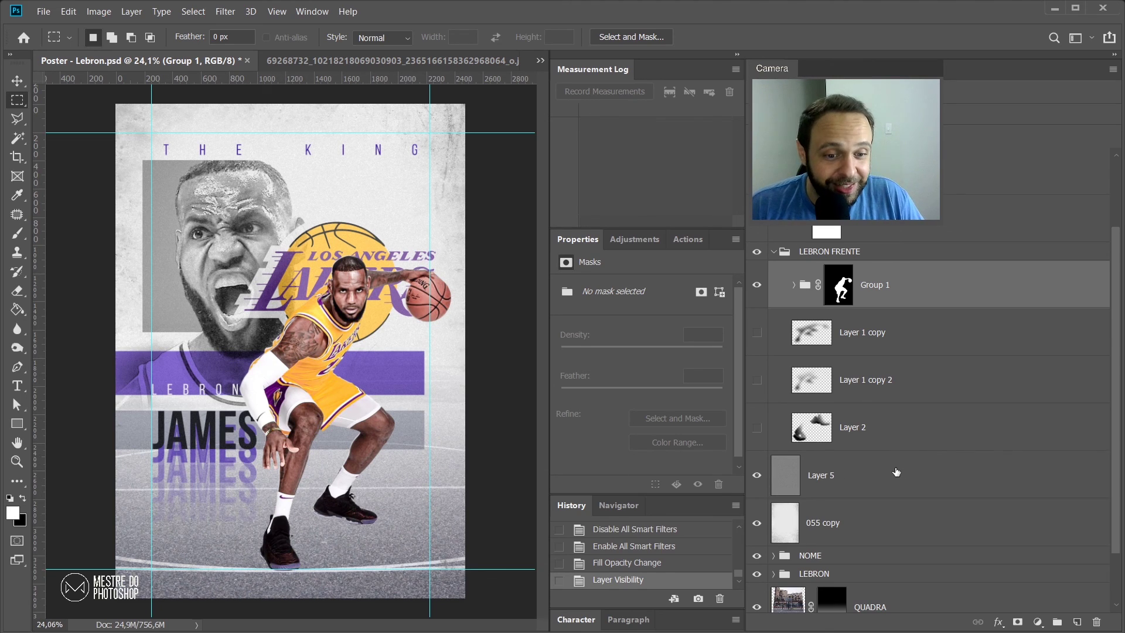
pyautogui.click(882, 431)
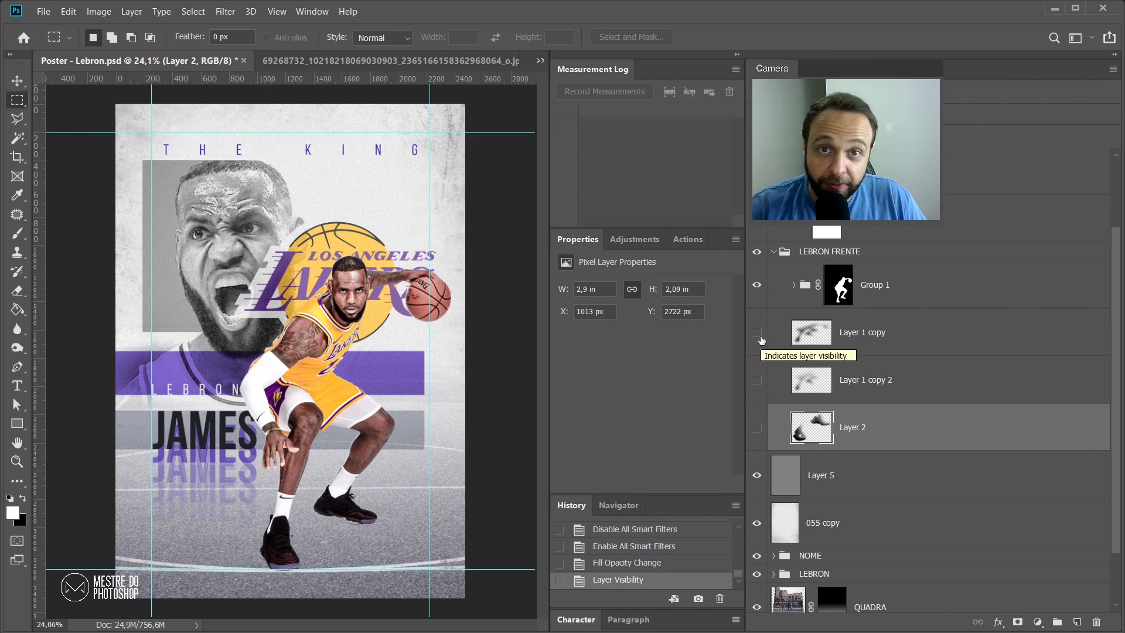
pyautogui.click(757, 428)
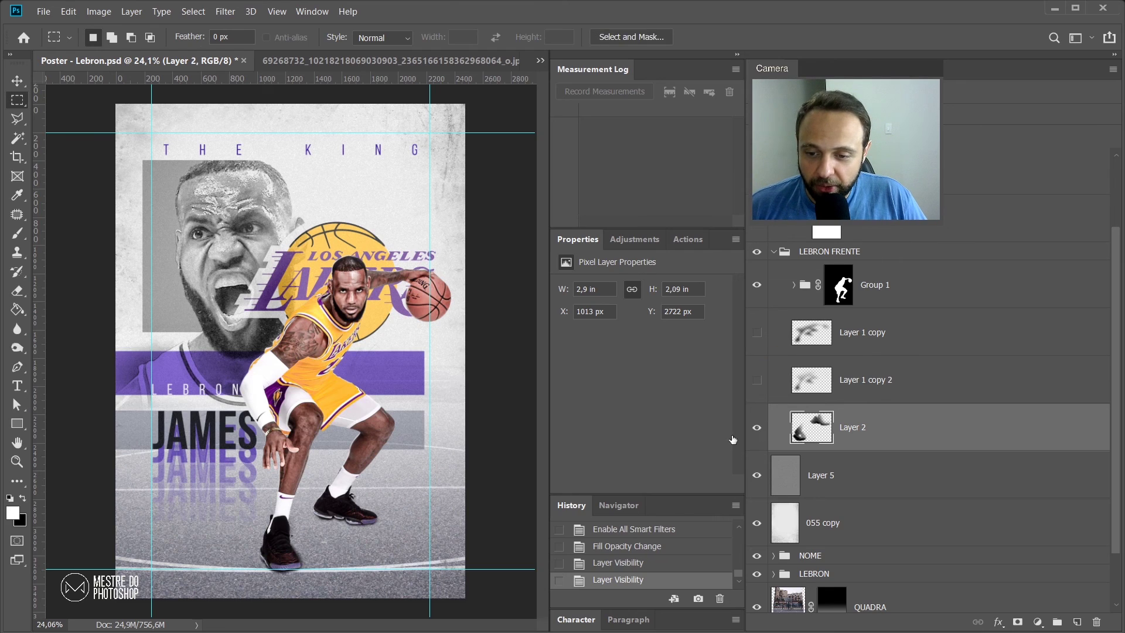
pyautogui.scroll(4, 335, 546)
pyautogui.keyDown('space'); pyautogui.moveTo(391, 490); pyautogui.dragTo(425, 403); pyautogui.keyUp('space')
pyautogui.scroll(2, 425, 403)
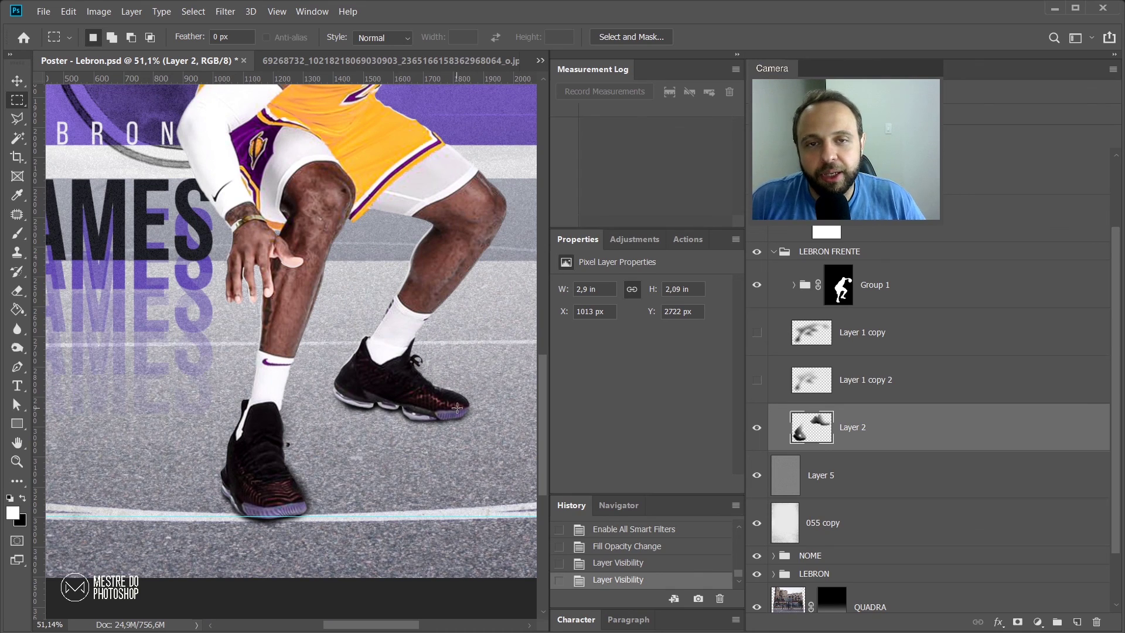
# Step: Toggle Layer 1 copy 2 to compare the soft floor shadow it adds around the feet, leaving it on
pyautogui.click(757, 381)
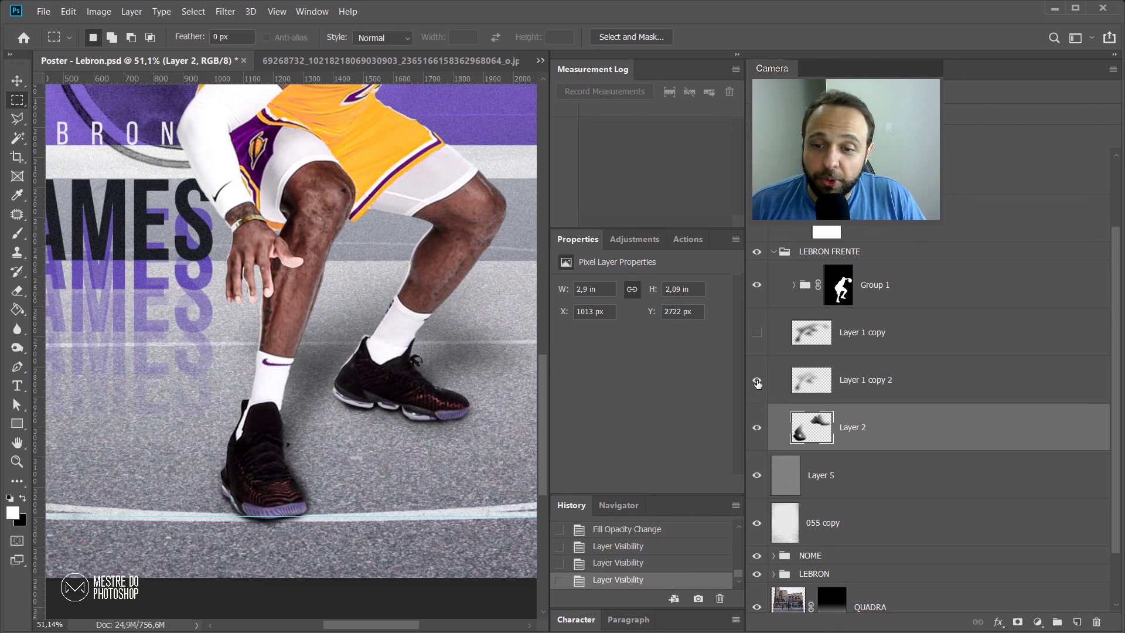
pyautogui.click(758, 383)
pyautogui.click(757, 382)
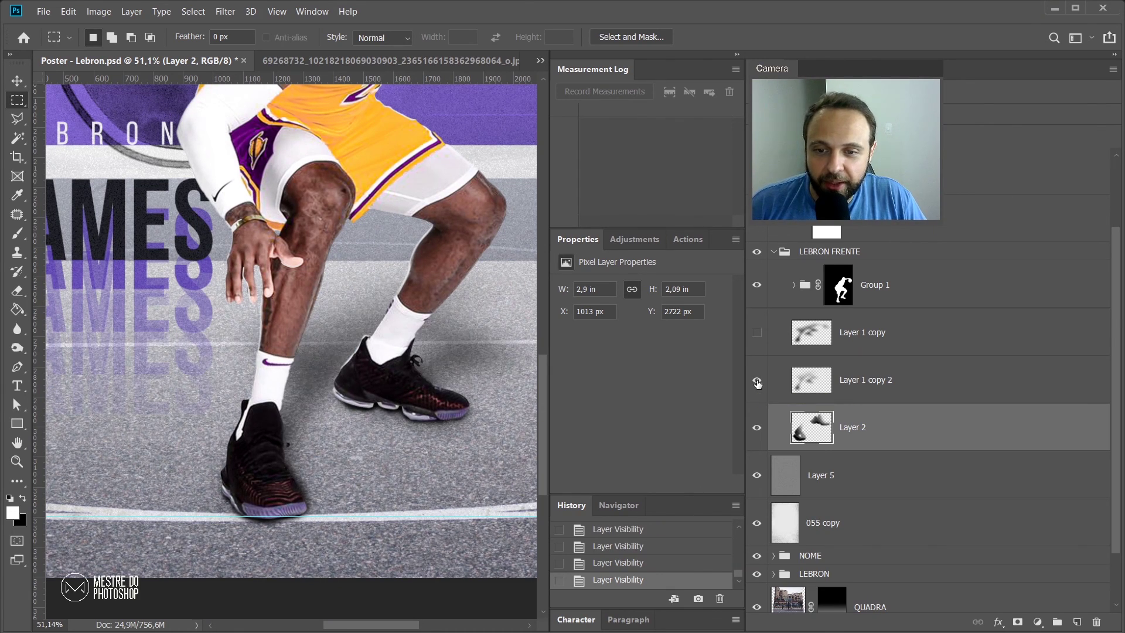
pyautogui.scroll(-3, 410, 387)
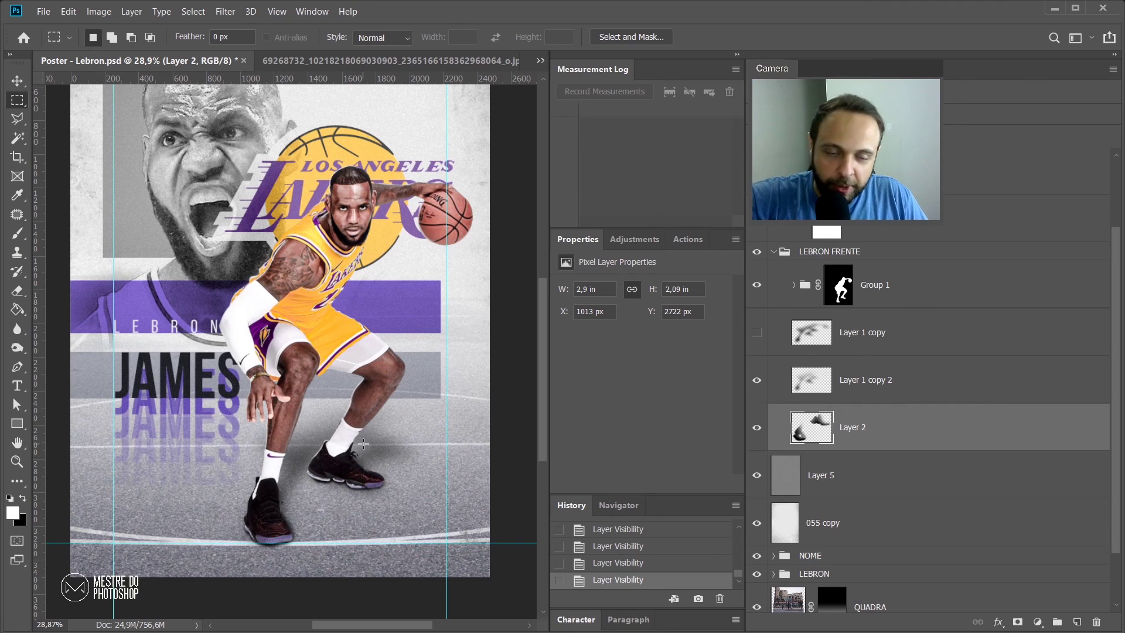
# Step: Turn Layer 1 copy back on and toggle both Layer 1 copy 2 and Layer 1 copy to compare their shadows, leaving both visible
pyautogui.click(756, 332)
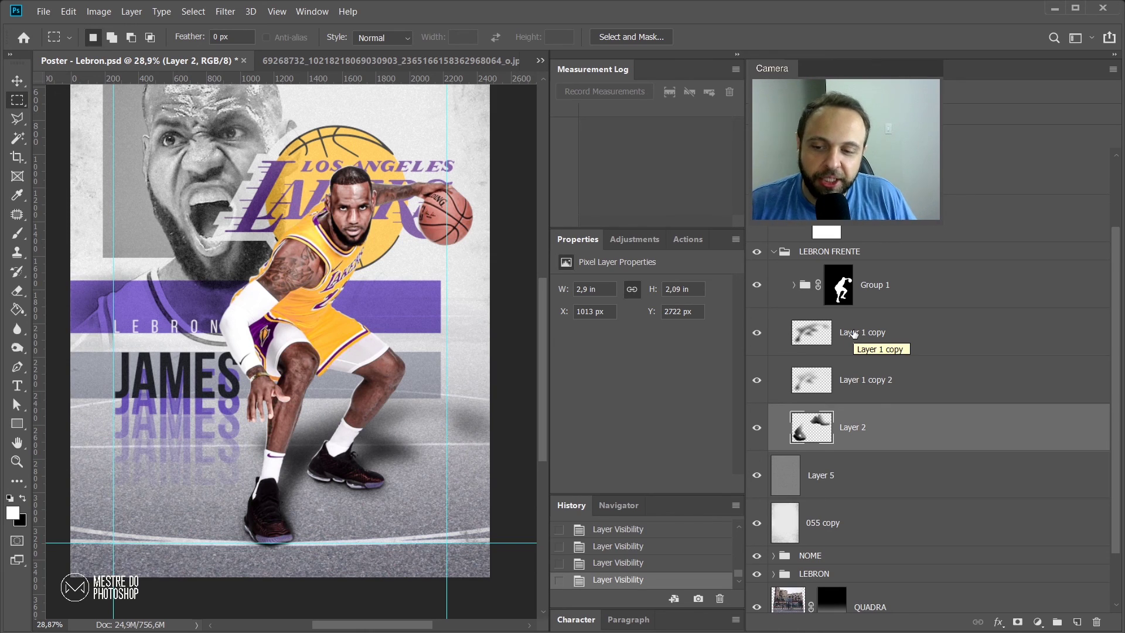
pyautogui.click(756, 381)
pyautogui.click(757, 382)
pyautogui.click(757, 382)
pyautogui.click(757, 382)
pyautogui.click(756, 333)
pyautogui.click(757, 337)
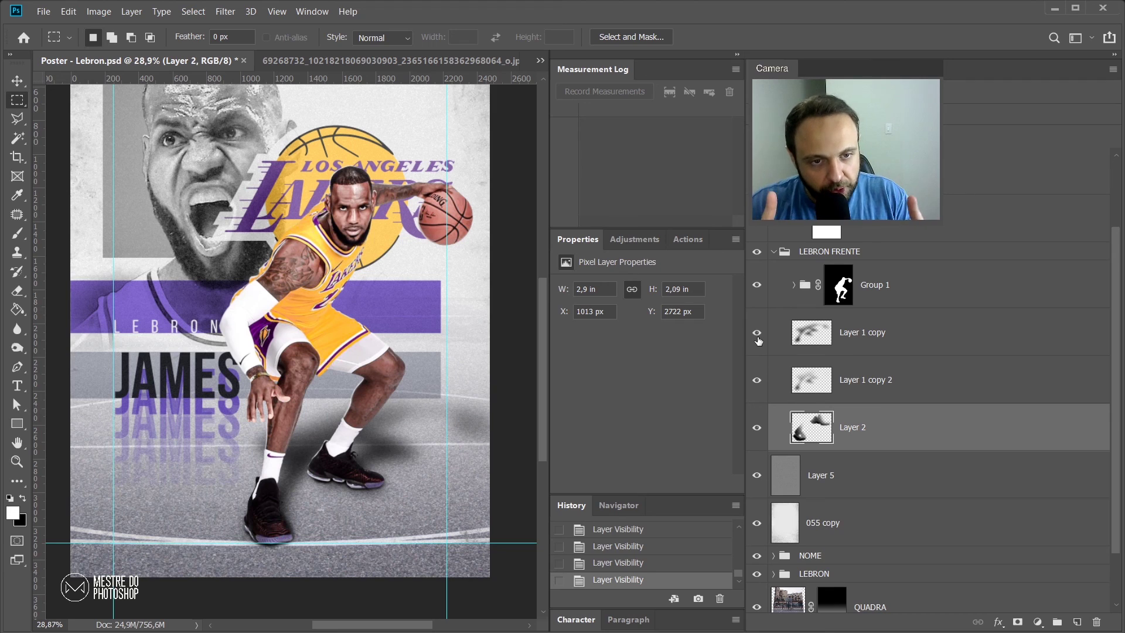
# Step: Collapse the LEBRON FRENTE group and narrow the Layers panel to widen the canvas area
pyautogui.click(773, 252)
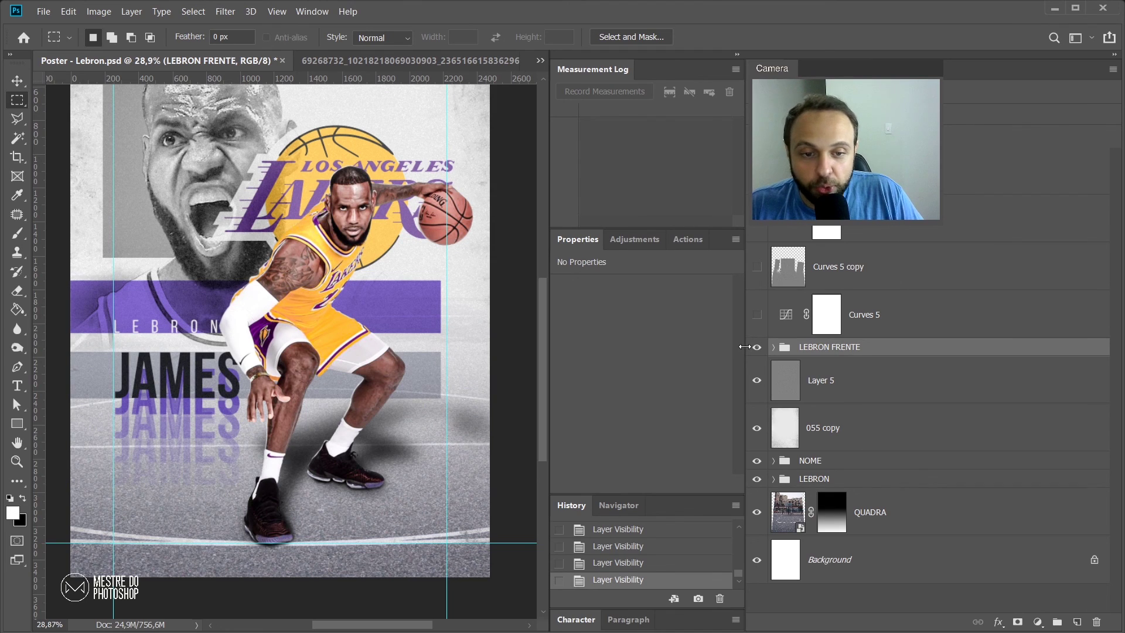
pyautogui.moveTo(745, 347); pyautogui.dragTo(971, 334)
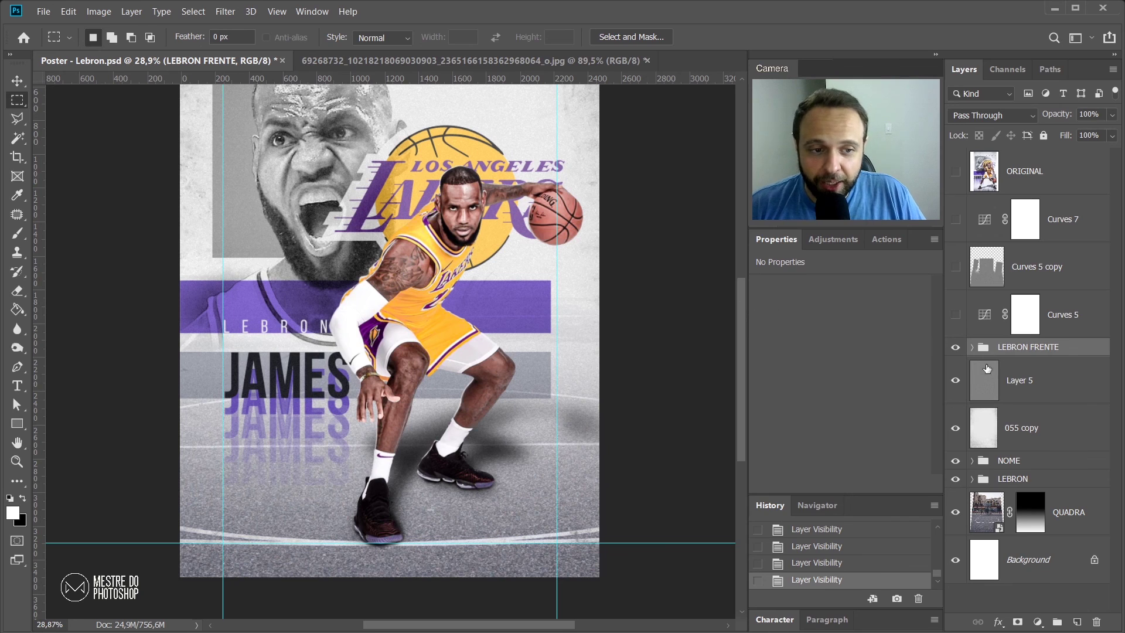
# Step: Select the Curves 5 adjustment above LEBRON FRENTE, turn it on, and review its RGB curve and effect on the poster
pyautogui.click(1071, 323)
pyautogui.click(957, 320)
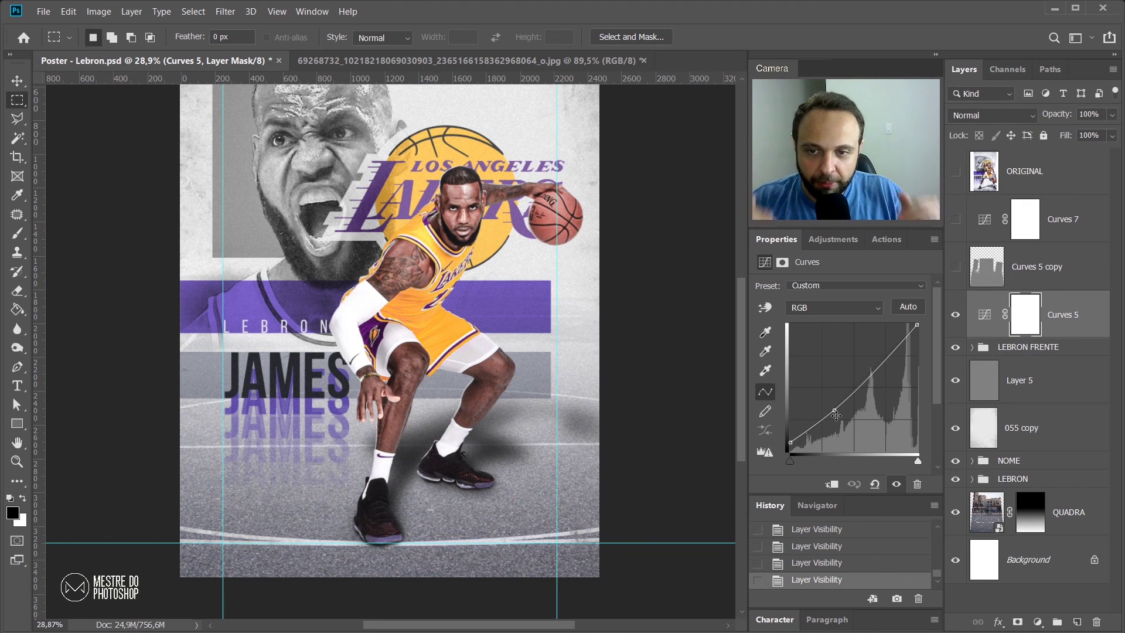
pyautogui.scroll(4, 532, 299)
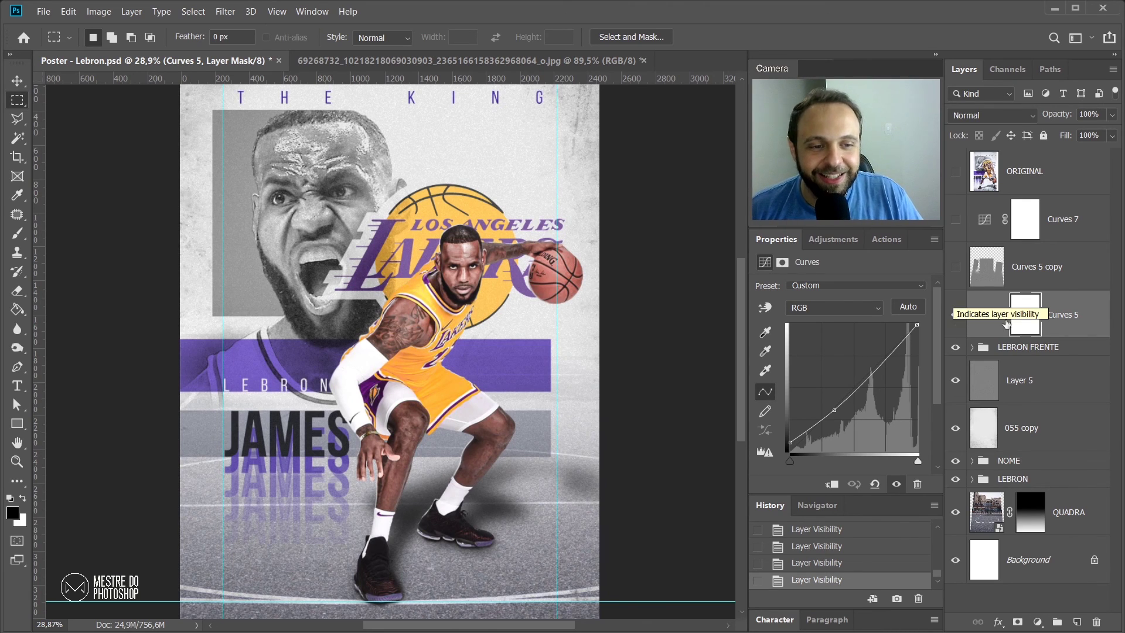
# Step: Toggle the Curves 5 copy layer to compare its sharpening effect on the poster, leaving it on
pyautogui.click(956, 272)
pyautogui.click(957, 272)
pyautogui.click(957, 273)
# Step: Set the Curves 5 copy layer's blend mode to Normal to examine its edge detail up close, and undo the blend change
pyautogui.click(994, 270)
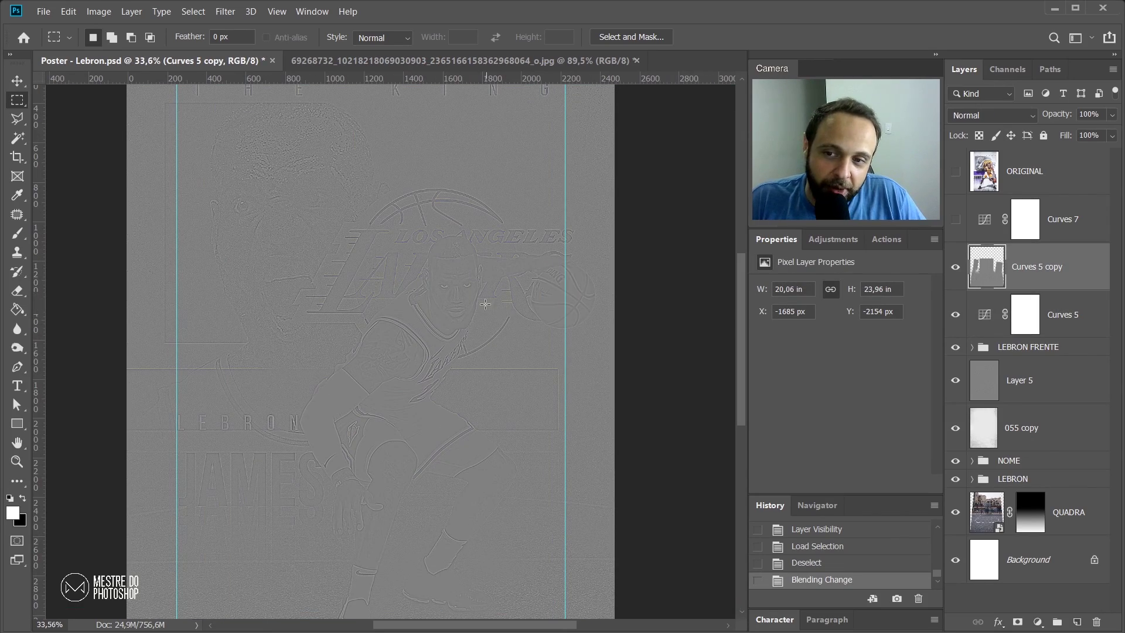
pyautogui.scroll(10, 237, 166)
pyautogui.scroll(-5, 318, 192)
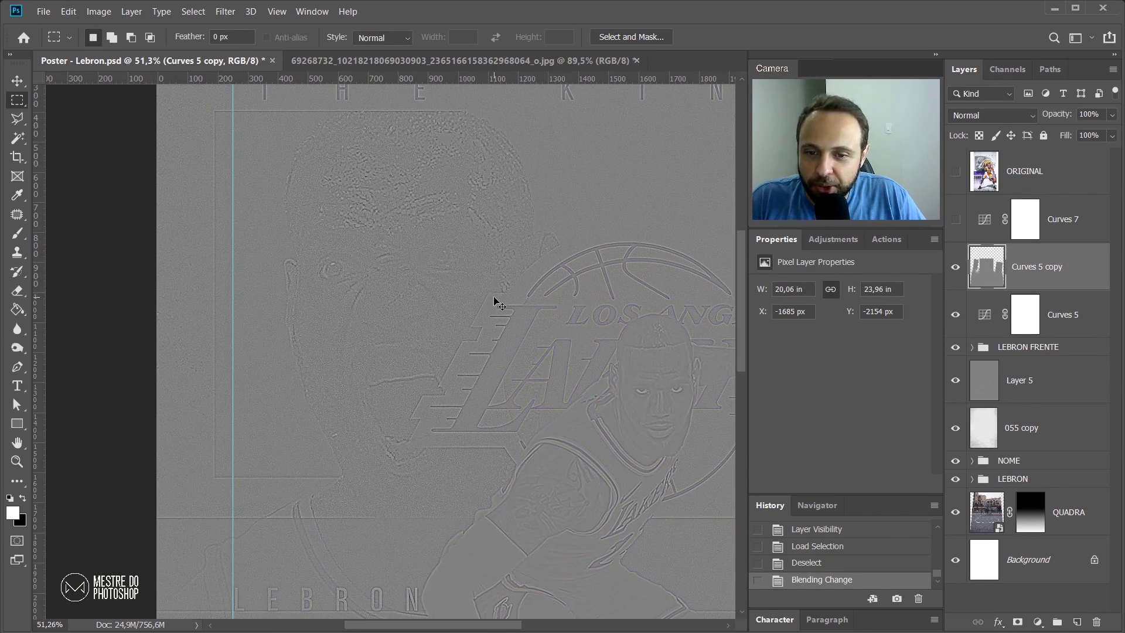
pyautogui.hotkey('ctrl', 'z')
pyautogui.moveTo(630, 350); pyautogui.dragTo(478, 369)
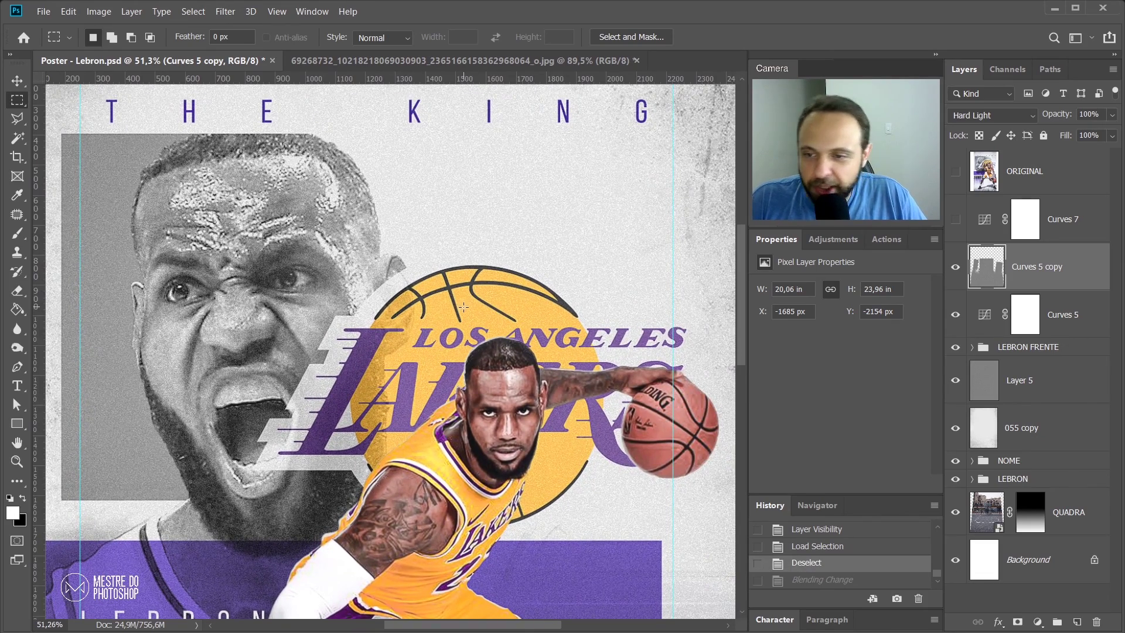
pyautogui.scroll(-9, 458, 306)
pyautogui.scroll(2, 447, 371)
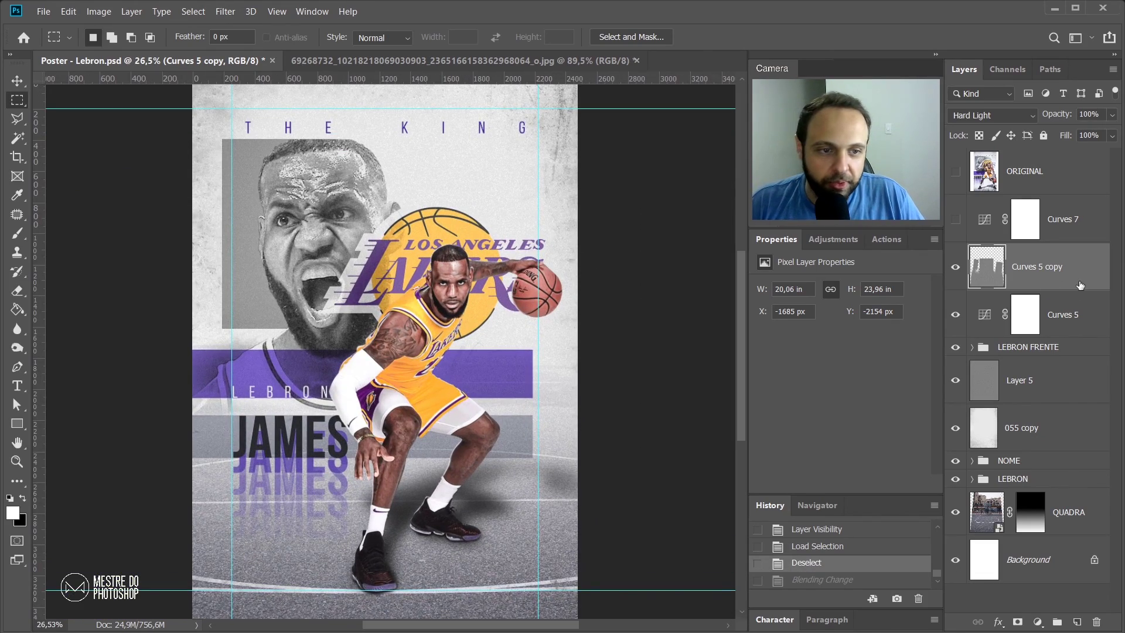
# Step: Turn on the Curves 7 adjustment, inspect its Red channel curve and return to the RGB curve
pyautogui.click(956, 220)
pyautogui.click(985, 220)
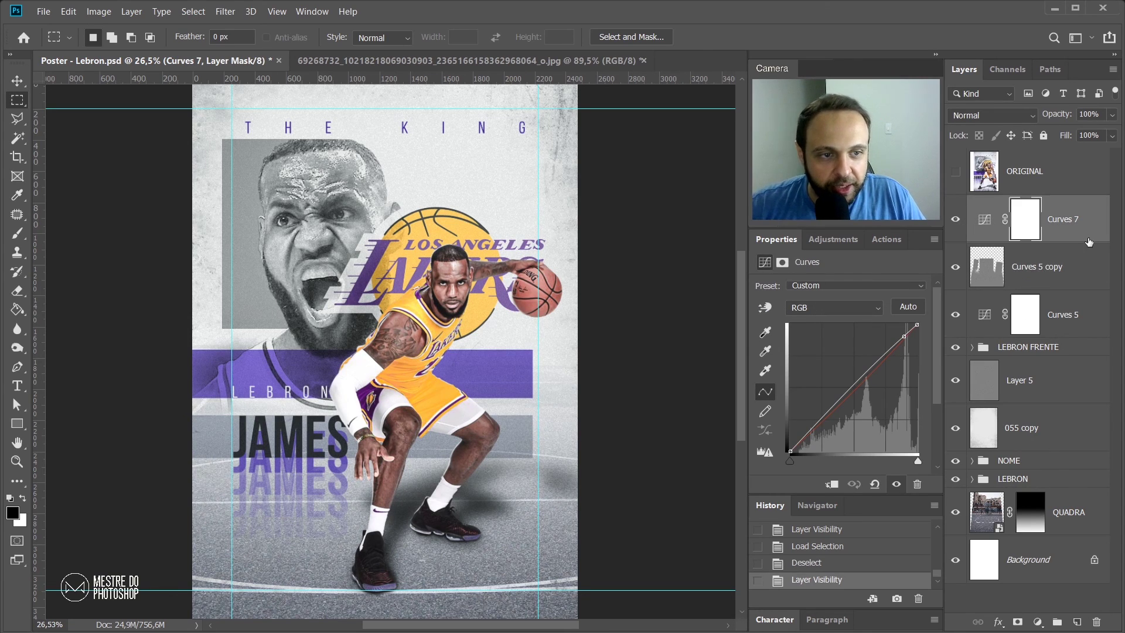
pyautogui.click(879, 315)
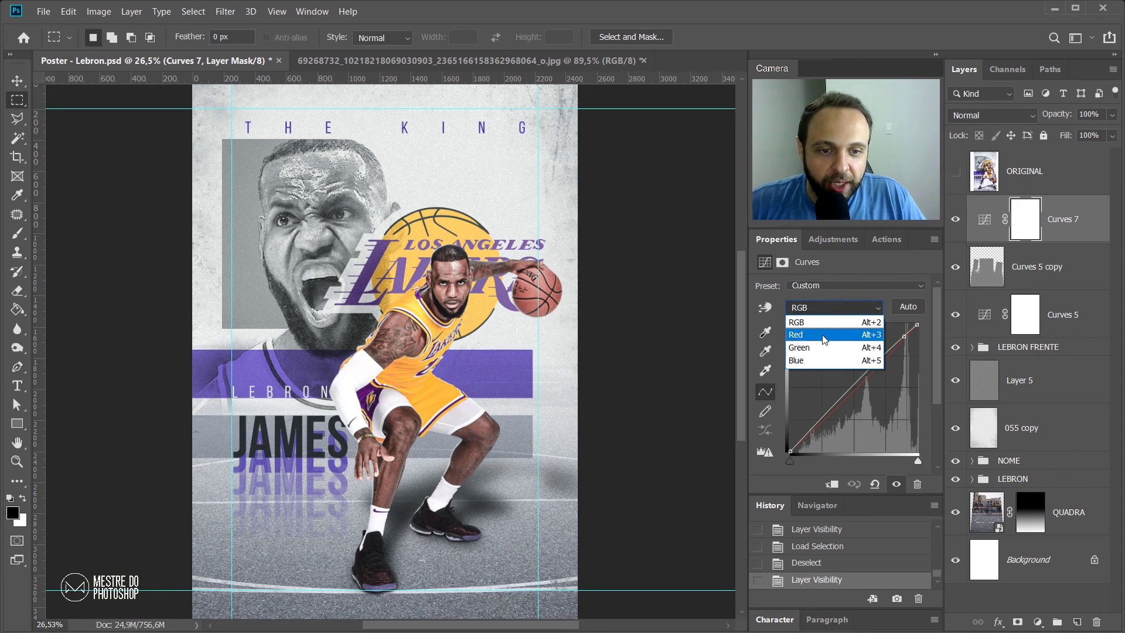
pyautogui.click(874, 333)
pyautogui.click(872, 369)
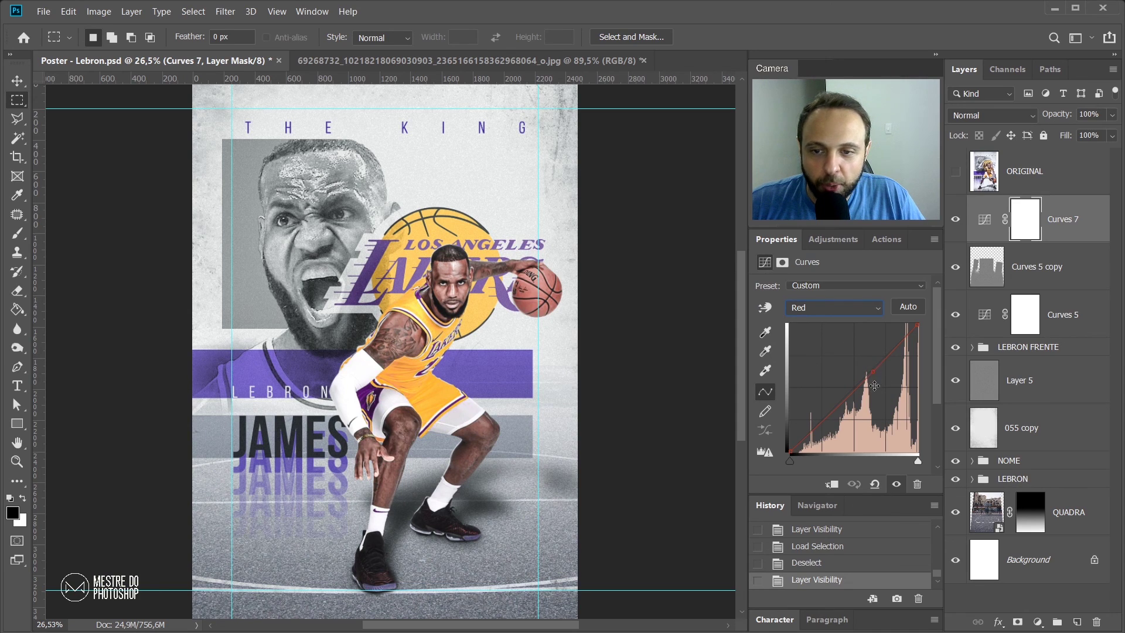
pyautogui.click(835, 308)
pyautogui.click(820, 316)
# Step: Toggle the Curves 7 adjustment to compare the poster's colour tone with and without it, leaving it on
pyautogui.click(955, 219)
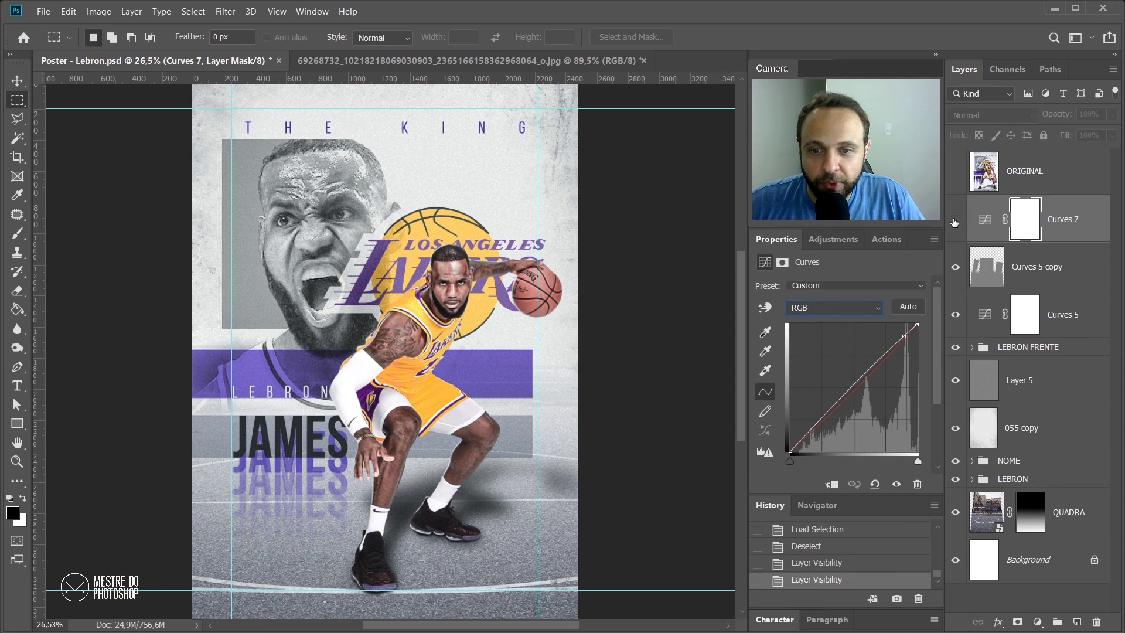
pyautogui.click(955, 221)
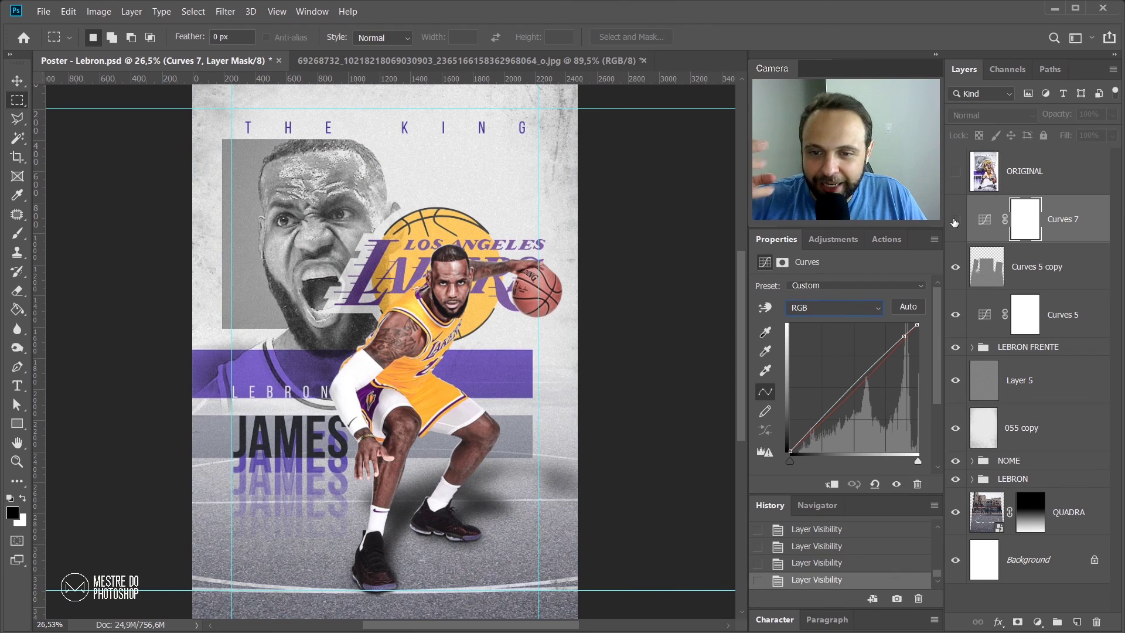
pyautogui.click(955, 221)
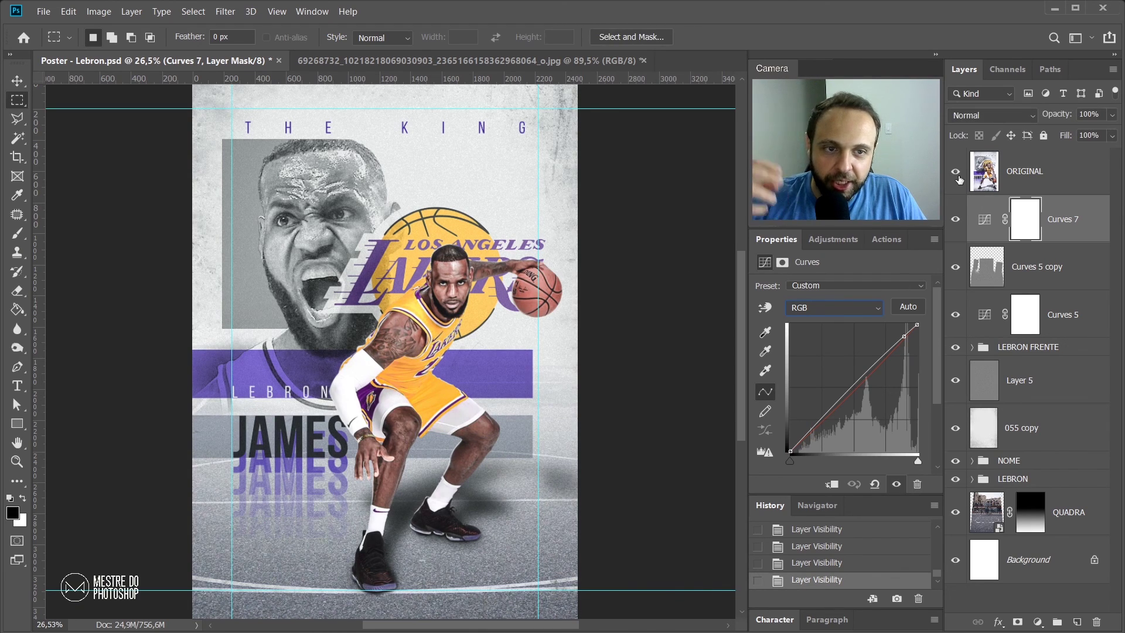
# Step: Show and hide the ORIGINAL layer to compare it with the recreation, and switch to the side-by-side comparison document
pyautogui.click(957, 174)
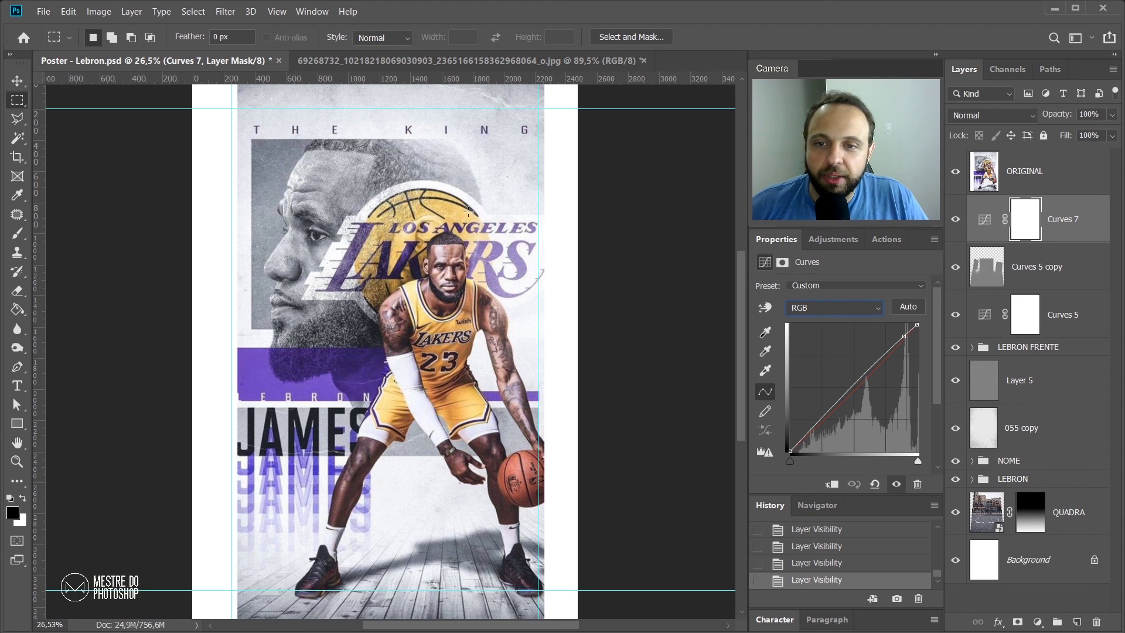
pyautogui.click(955, 171)
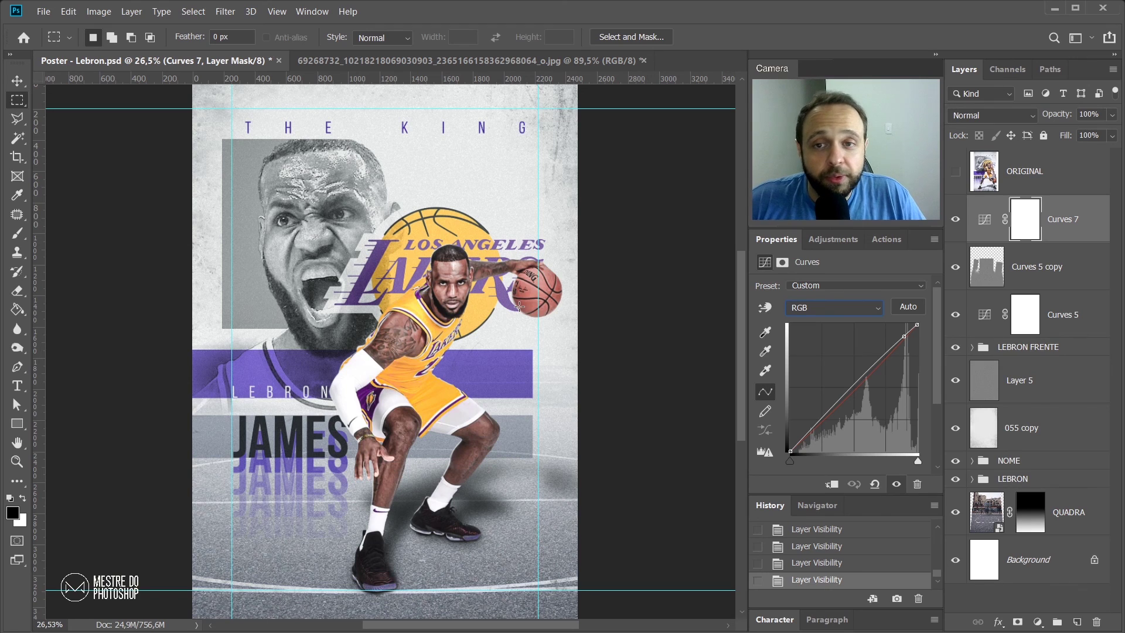
pyautogui.click(408, 61)
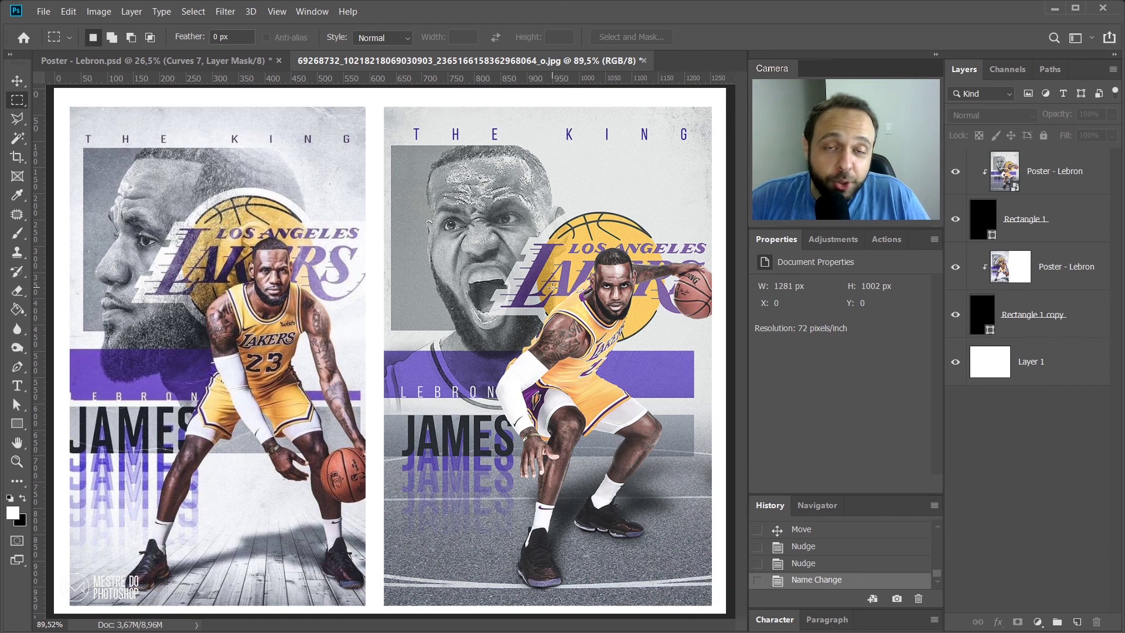